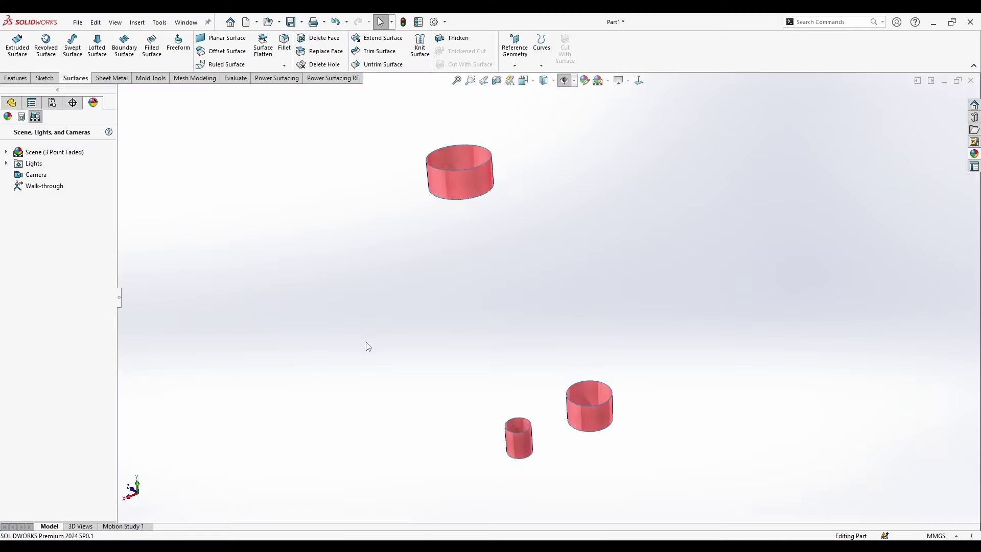
# Examine the three open cylindrical surfaces and their spacing from several angles
pyautogui.moveTo(366, 346); pyautogui.dragTo(443, 347, button='middle')
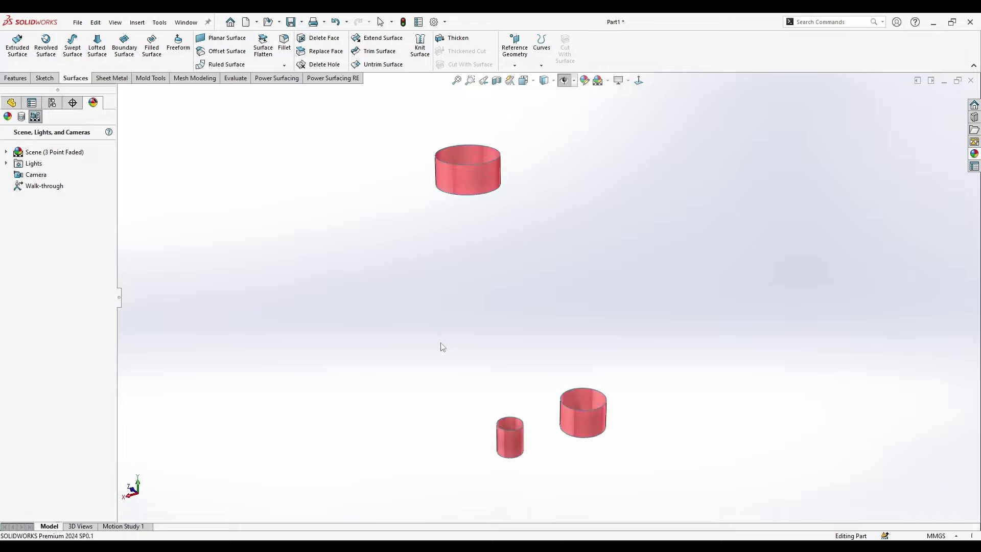
pyautogui.moveTo(499, 368); pyautogui.dragTo(502, 386, button='middle')
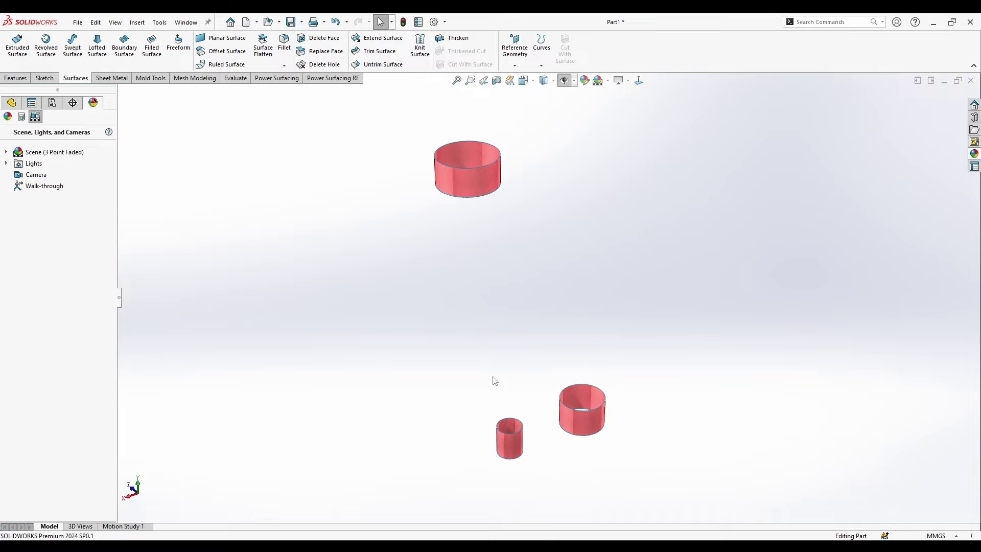
pyautogui.moveTo(553, 408); pyautogui.dragTo(491, 464, button='middle')
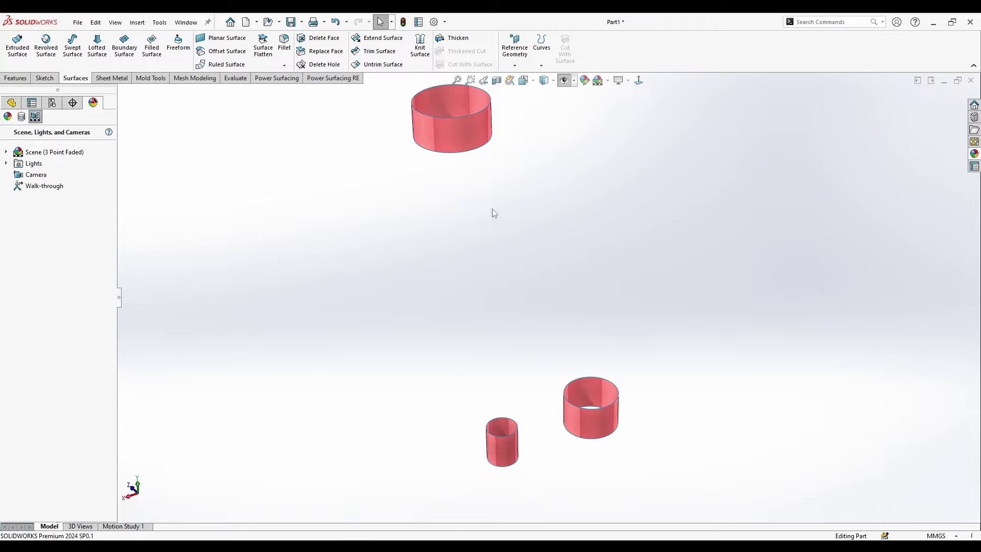
pyautogui.scroll(2, 492, 209)
pyautogui.scroll(-6, 477, 150)
pyautogui.moveTo(506, 207); pyautogui.dragTo(507, 181, button='middle')
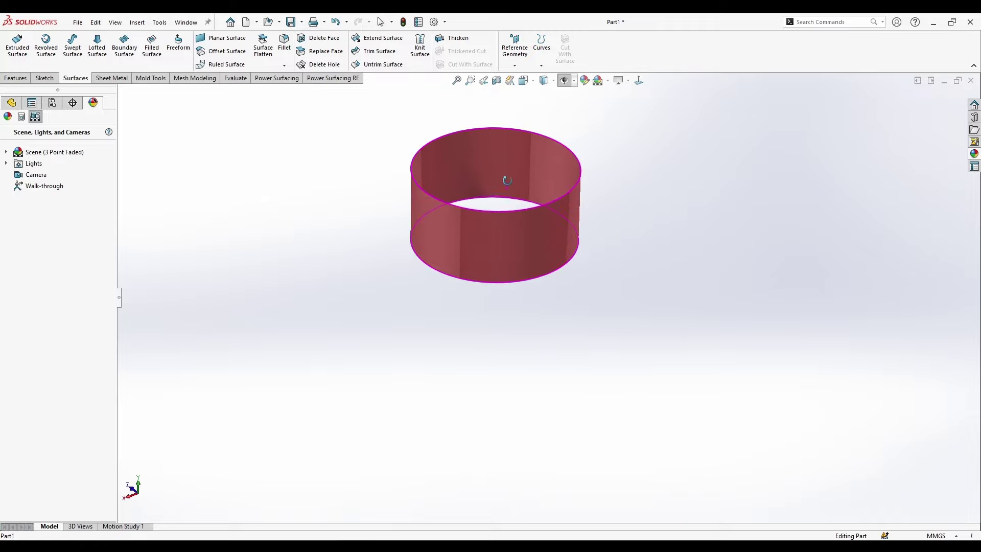
pyautogui.scroll(5, 532, 223)
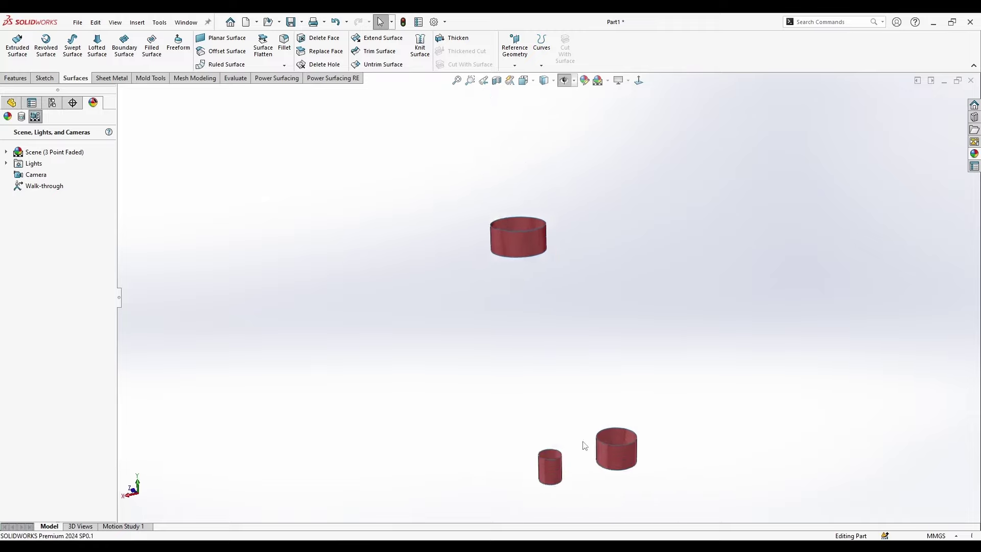
pyautogui.moveTo(585, 446); pyautogui.dragTo(580, 497, button='middle')
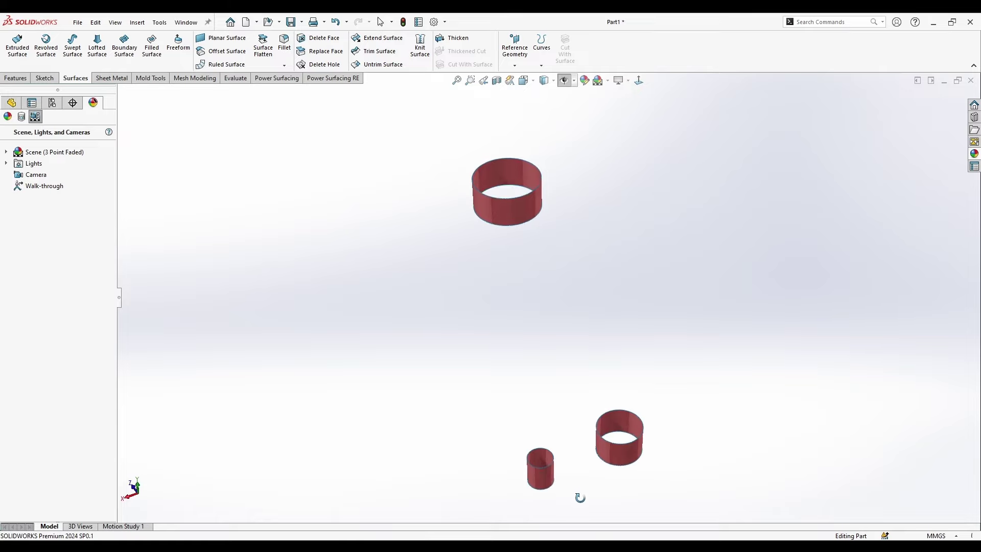
# Create a Power Surfacing cylinder with 50 mm radius, 100 mm height, 8 sides, 1 side segment and 3 cap segments, shown as a control mesh
pyautogui.click(278, 80)
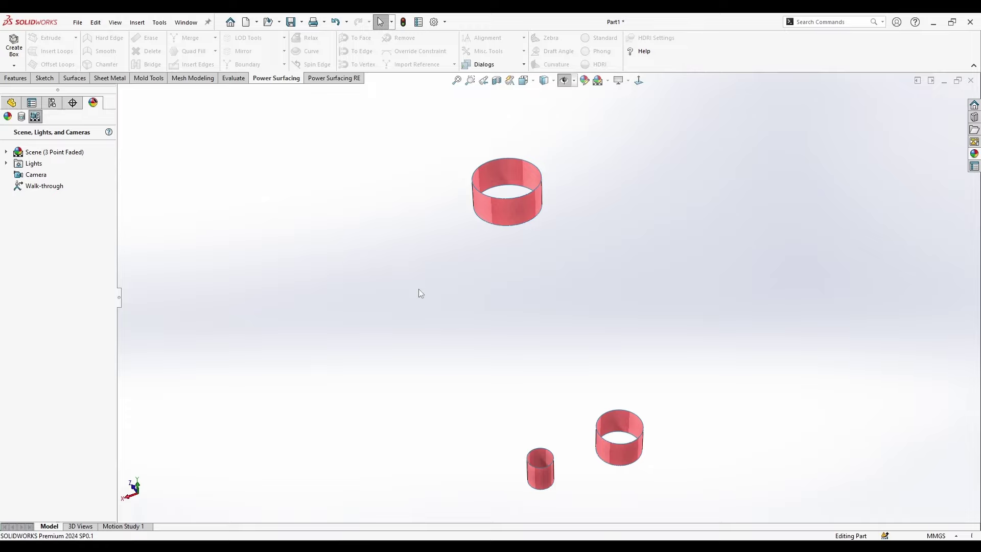
pyautogui.moveTo(421, 293)
pyautogui.mouseDown(button='middle')
pyautogui.moveTo(582, 423)
pyautogui.moveTo(574, 401)
pyautogui.mouseUp(button='middle')
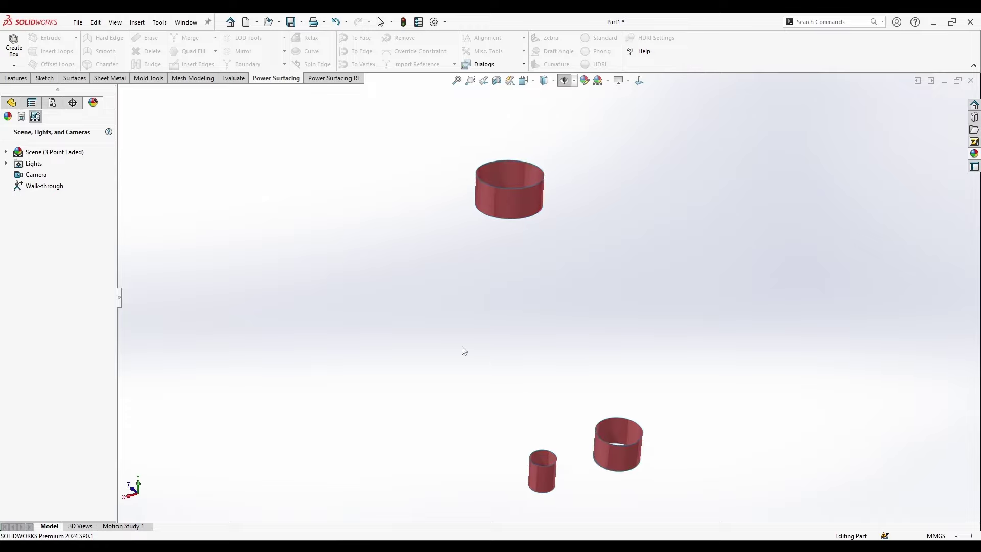
pyautogui.moveTo(458, 219); pyautogui.dragTo(459, 224, button='middle')
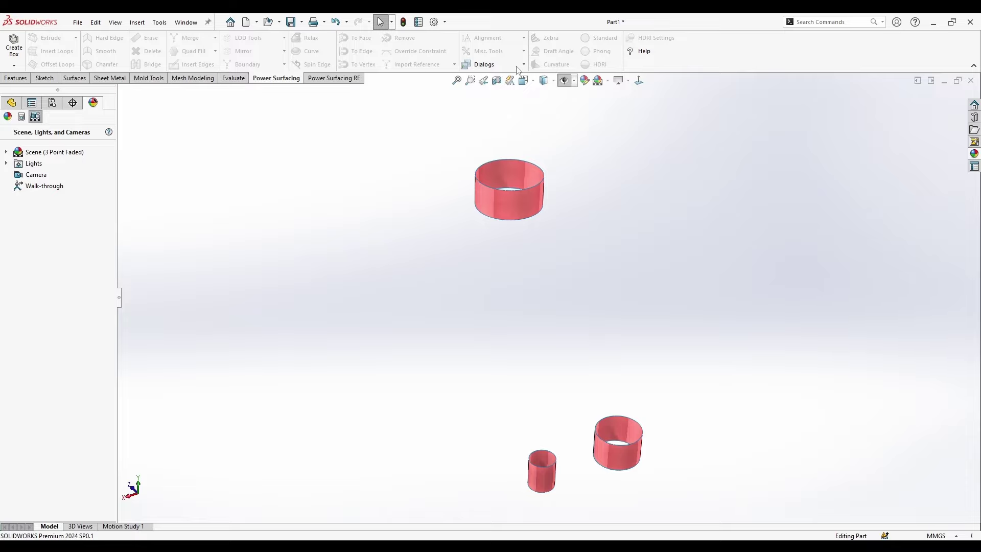
pyautogui.click(15, 66)
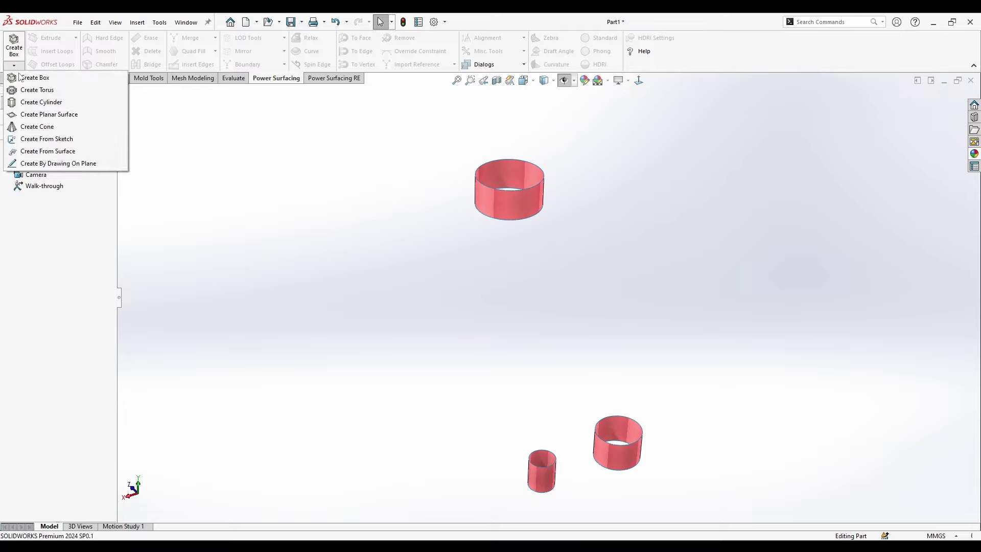
pyautogui.click(58, 105)
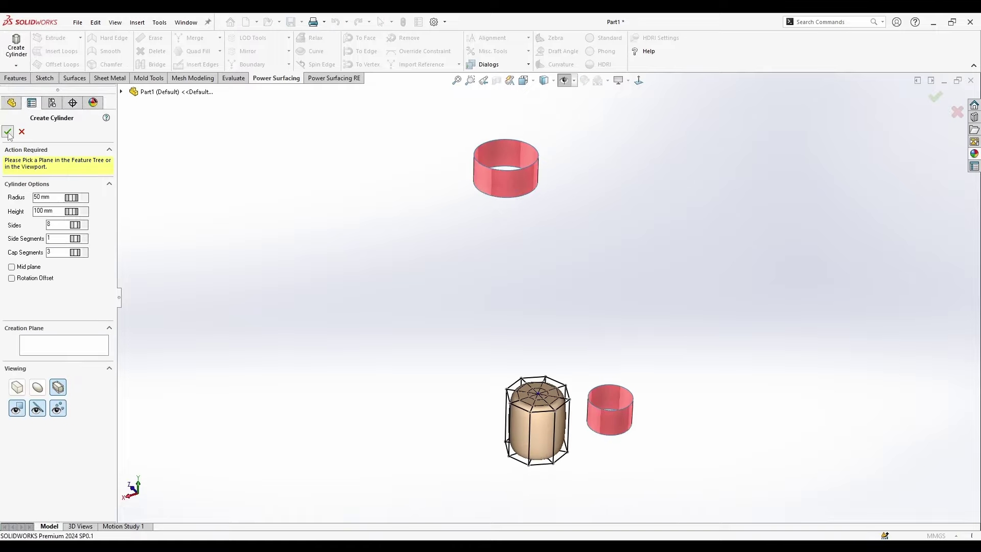
pyautogui.click(8, 132)
pyautogui.click(17, 477)
pyautogui.click(355, 432)
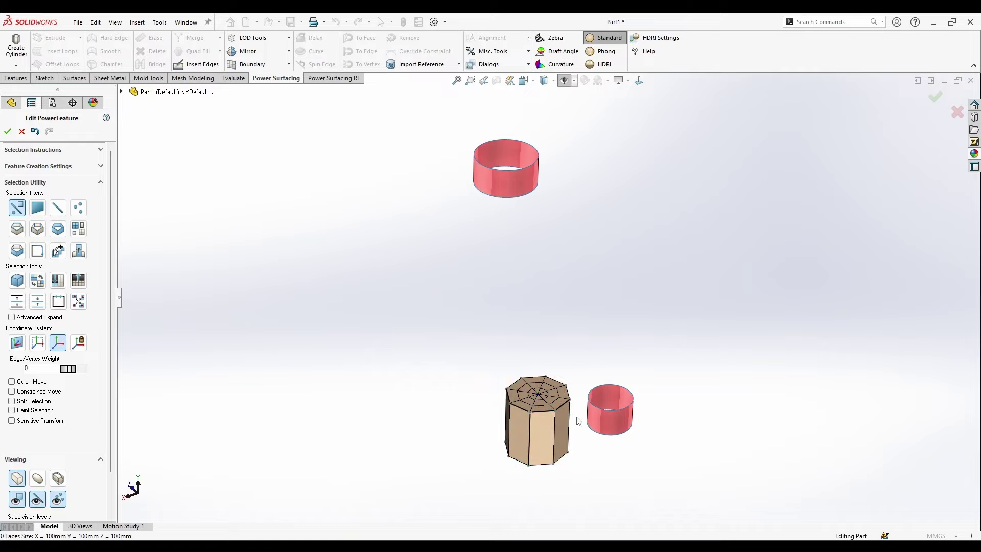
# Move the new cylinder directly above the smallest tube and scale it uniformly to about 46 mm
pyautogui.moveTo(607, 375); pyautogui.dragTo(469, 527)
pyautogui.moveTo(513, 404); pyautogui.dragTo(510, 284)
pyautogui.moveTo(485, 368); pyautogui.dragTo(593, 360, button='middle')
pyautogui.scroll(-3, 499, 327)
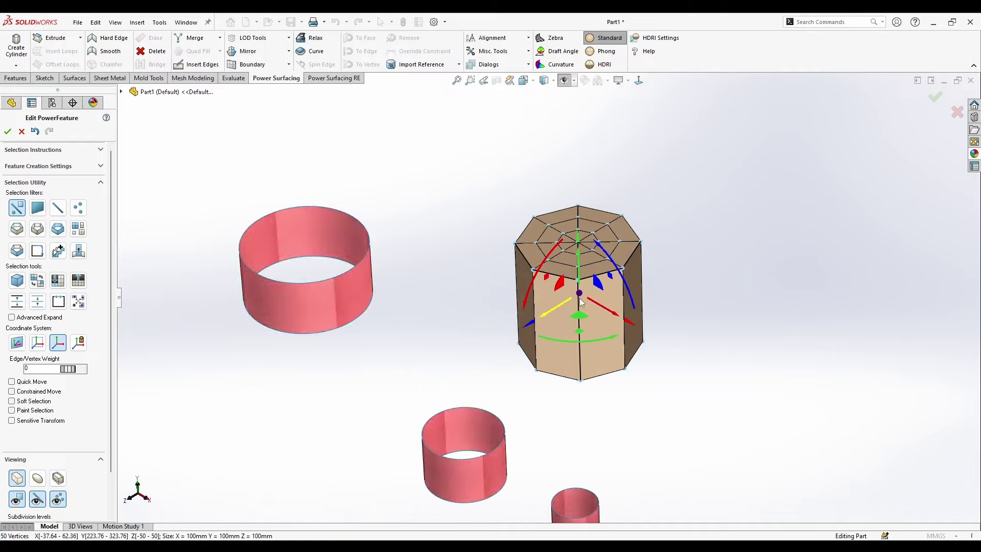
pyautogui.moveTo(578, 293); pyautogui.dragTo(558, 432)
pyautogui.scroll(2, 558, 429)
pyautogui.moveTo(558, 429); pyautogui.dragTo(636, 267, button='middle')
pyautogui.moveTo(627, 251); pyautogui.dragTo(607, 392)
pyautogui.moveTo(614, 392); pyautogui.dragTo(596, 529, button='middle')
pyautogui.click(610, 135)
pyautogui.moveTo(533, 455); pyautogui.dragTo(511, 327, button='middle')
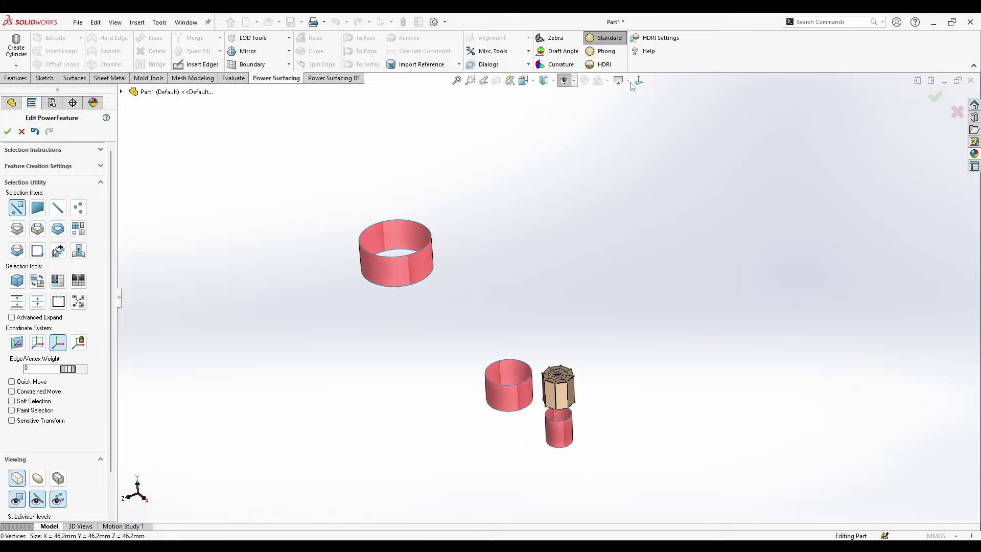
# Accept the cylinder feature and turn off the perspective display
pyautogui.click(628, 81)
pyautogui.click(629, 97)
pyautogui.moveTo(606, 252); pyautogui.dragTo(610, 219, button='middle')
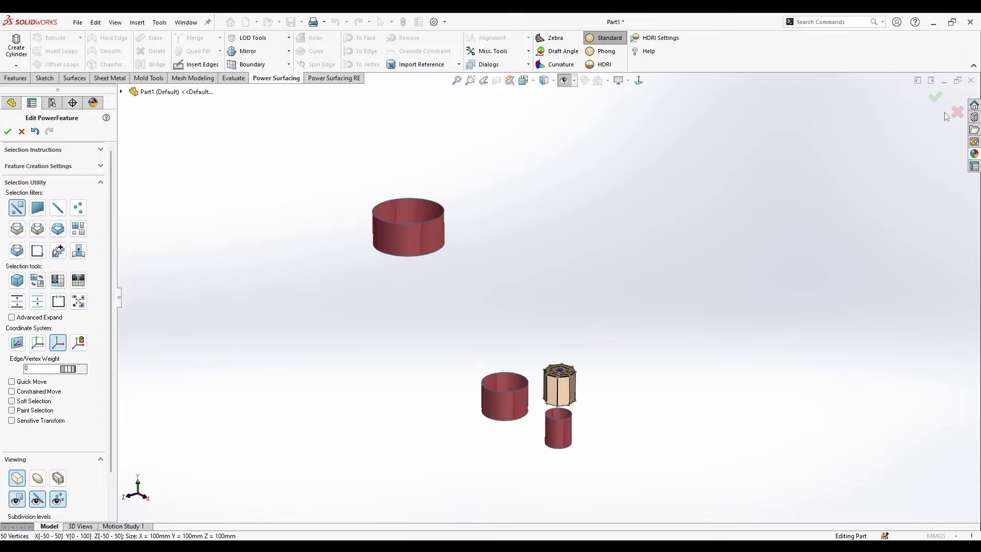
pyautogui.press('Return')
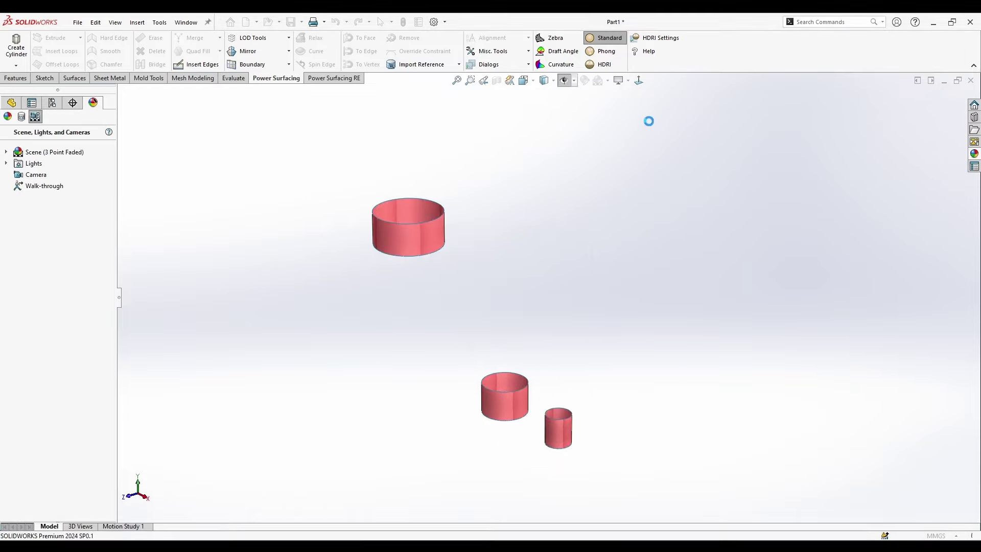
pyautogui.click(627, 80)
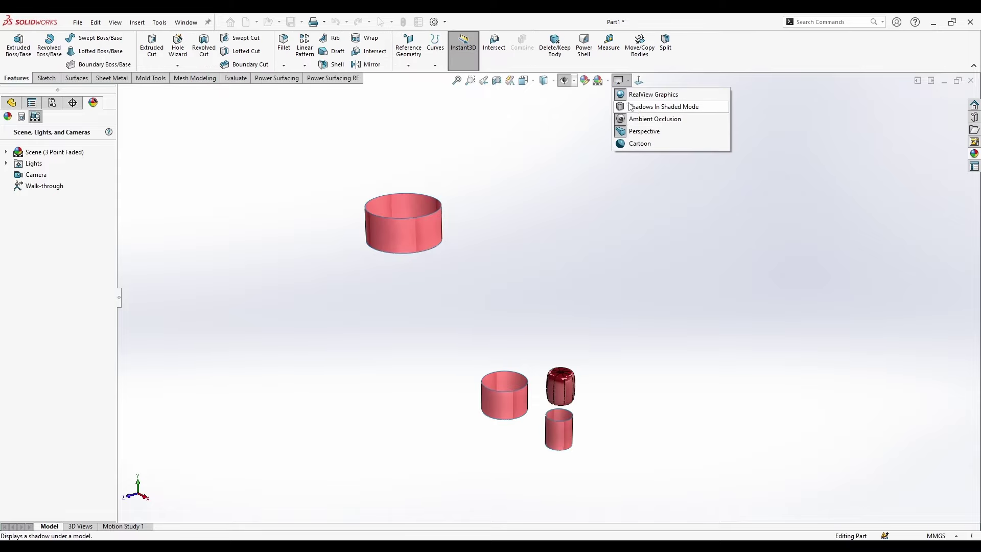
pyautogui.click(629, 130)
# Reopen the Power Surfacing cylinder above the smallest tube for editing
pyautogui.moveTo(569, 275); pyautogui.dragTo(572, 302, button='middle')
pyautogui.scroll(-3, 589, 405)
pyautogui.rightClick(579, 391)
pyautogui.click(589, 292)
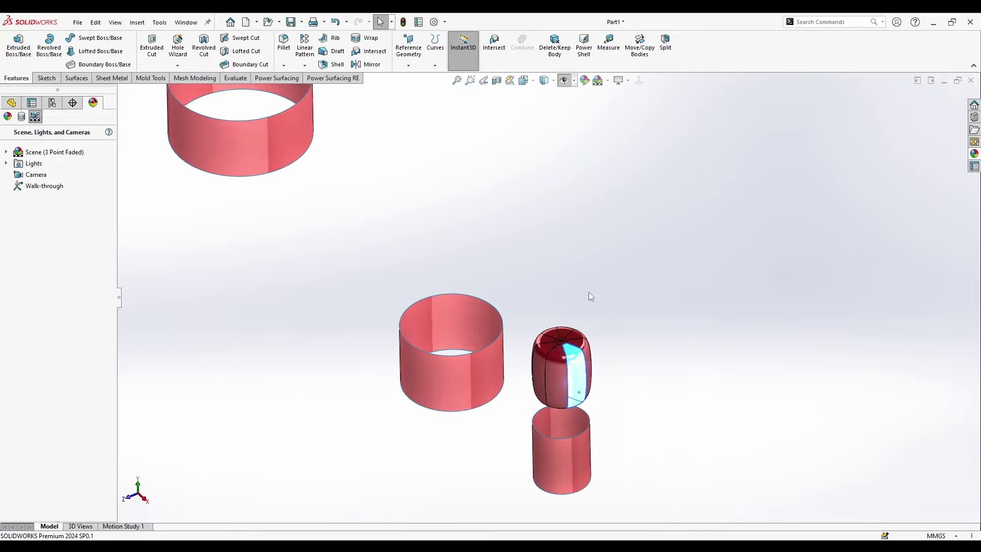
pyautogui.click(524, 81)
pyautogui.click(539, 107)
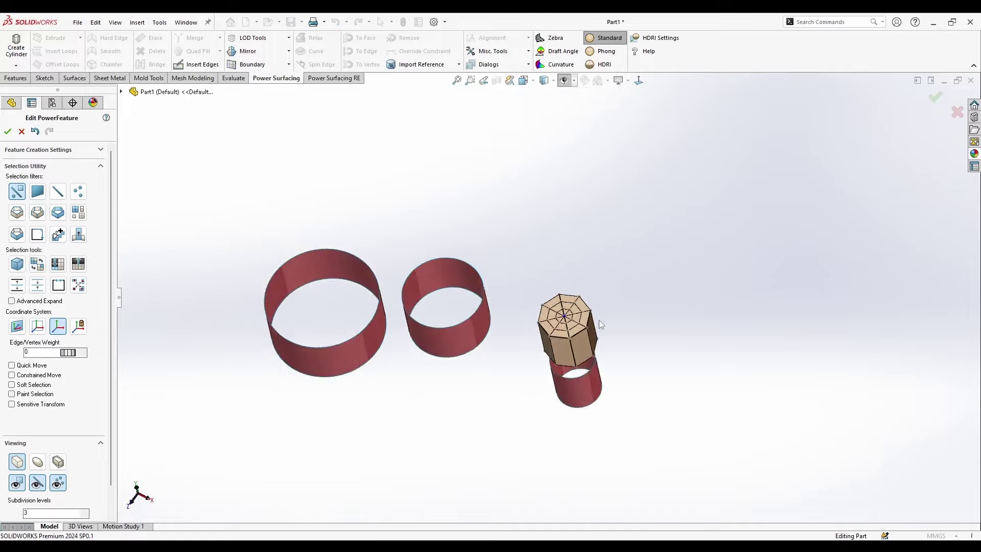
# Delete the cap faces at both ends of the cylinder, keeping only its eight side faces
pyautogui.scroll(-6, 541, 295)
pyautogui.moveTo(589, 369); pyautogui.dragTo(541, 240, button='middle')
pyautogui.scroll(2, 559, 259)
pyautogui.click(559, 259)
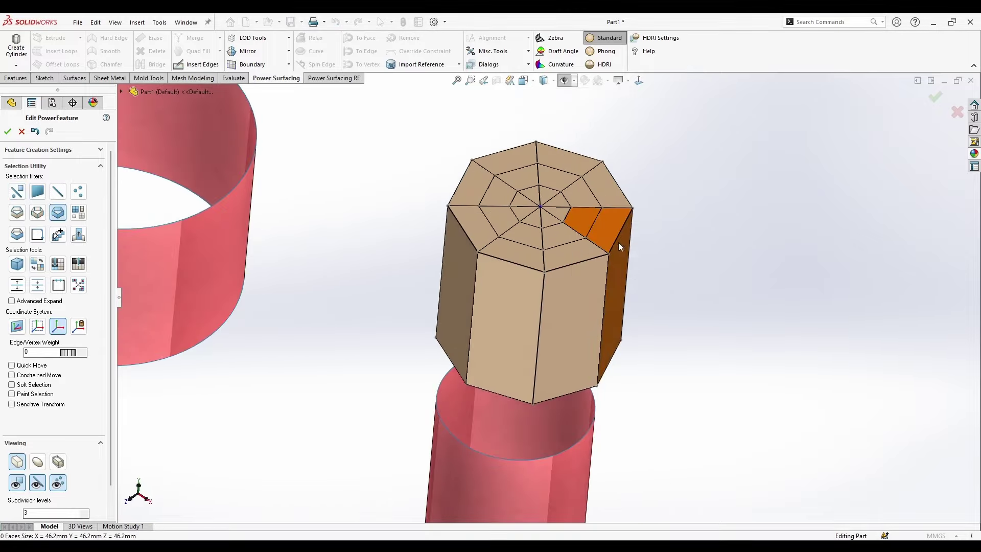
pyautogui.click(547, 260)
pyautogui.scroll(2, 549, 312)
pyautogui.moveTo(562, 409); pyautogui.dragTo(228, 305, button='middle')
pyautogui.click(77, 214)
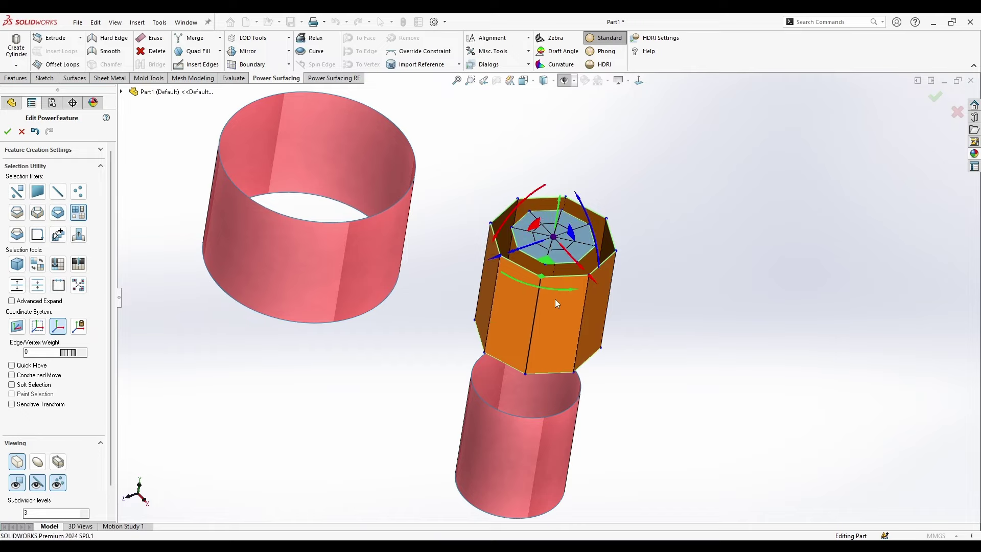
pyautogui.moveTo(555, 299); pyautogui.dragTo(631, 330, button='middle')
pyautogui.press('Delete')
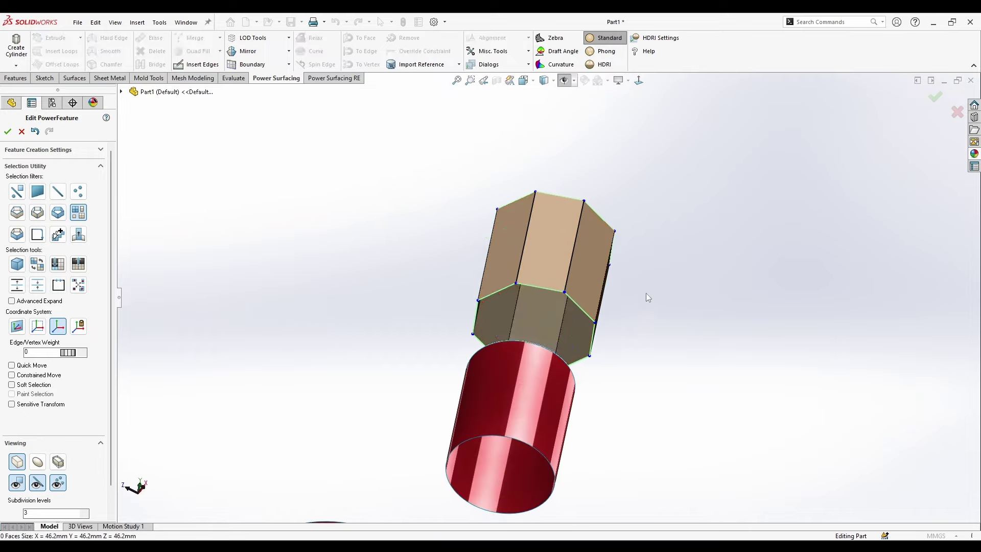
# Scale and centre the open cylinder on the smallest tube's circle, about 44 mm across, and shorten it to about 36 mm
pyautogui.moveTo(646, 293); pyautogui.dragTo(541, 358, button='middle')
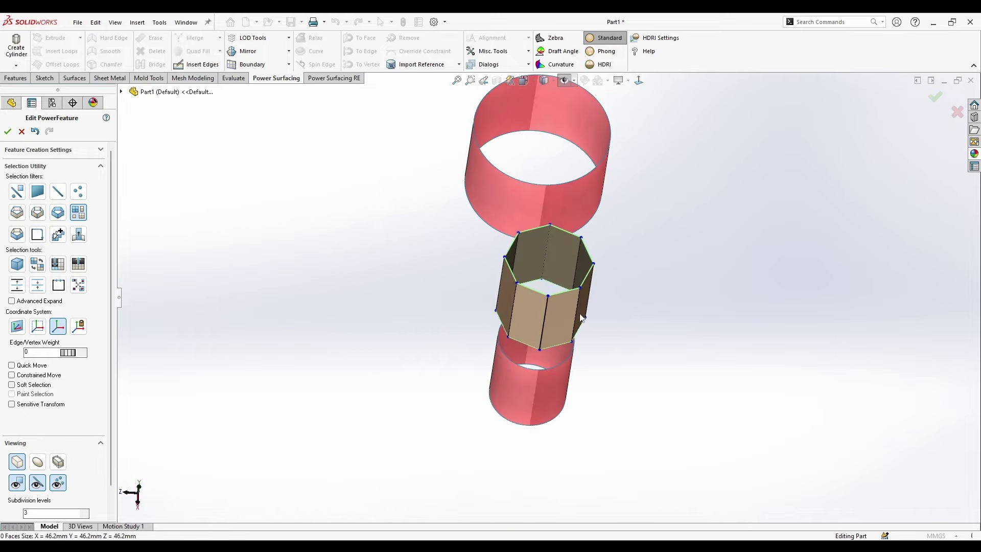
pyautogui.hotkey('ctrl', '5')
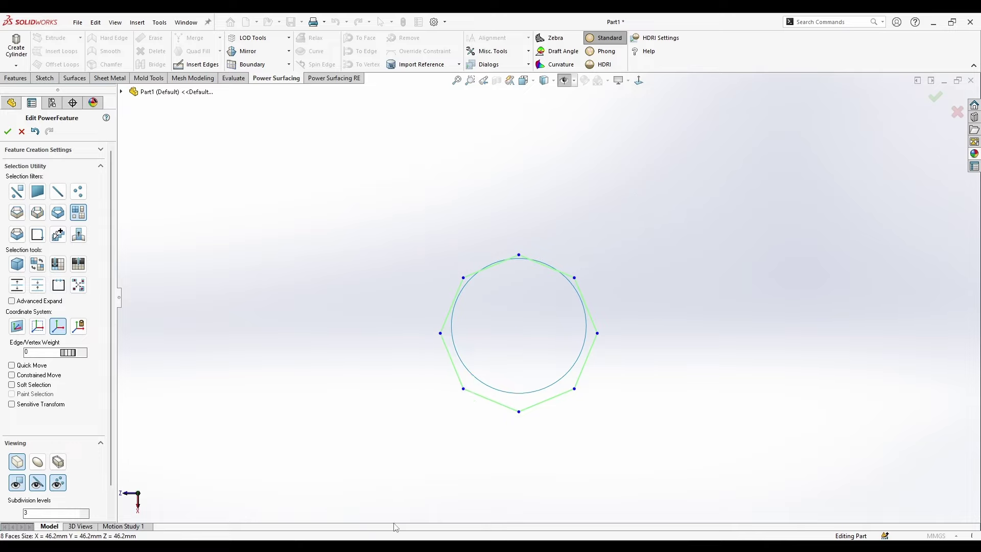
pyautogui.moveTo(519, 334); pyautogui.dragTo(495, 353)
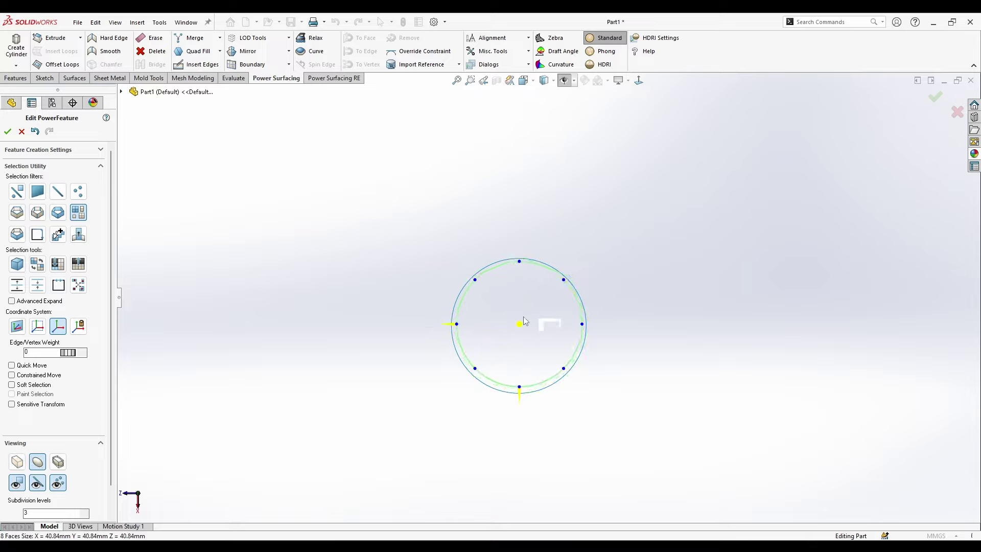
pyautogui.moveTo(525, 321); pyautogui.dragTo(504, 338)
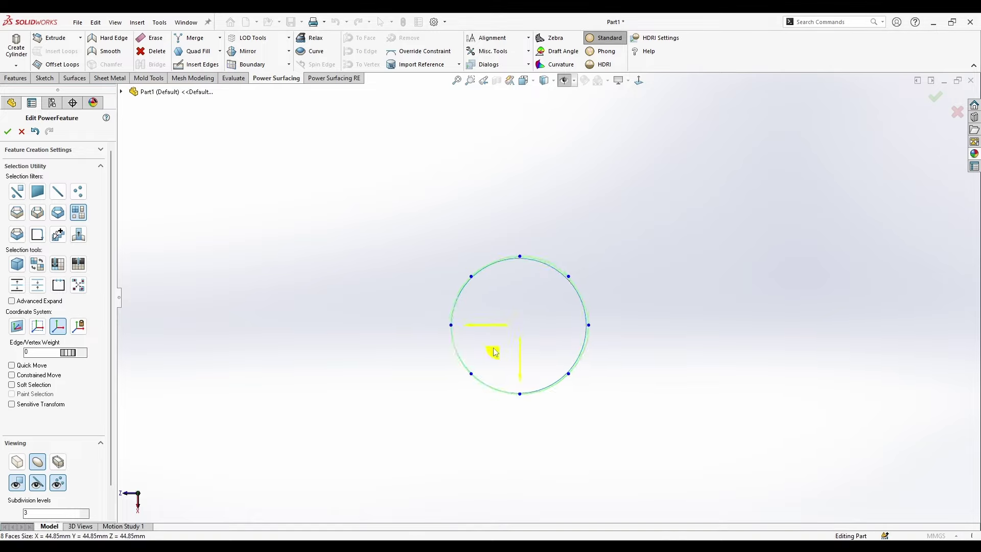
pyautogui.moveTo(519, 326); pyautogui.dragTo(520, 331)
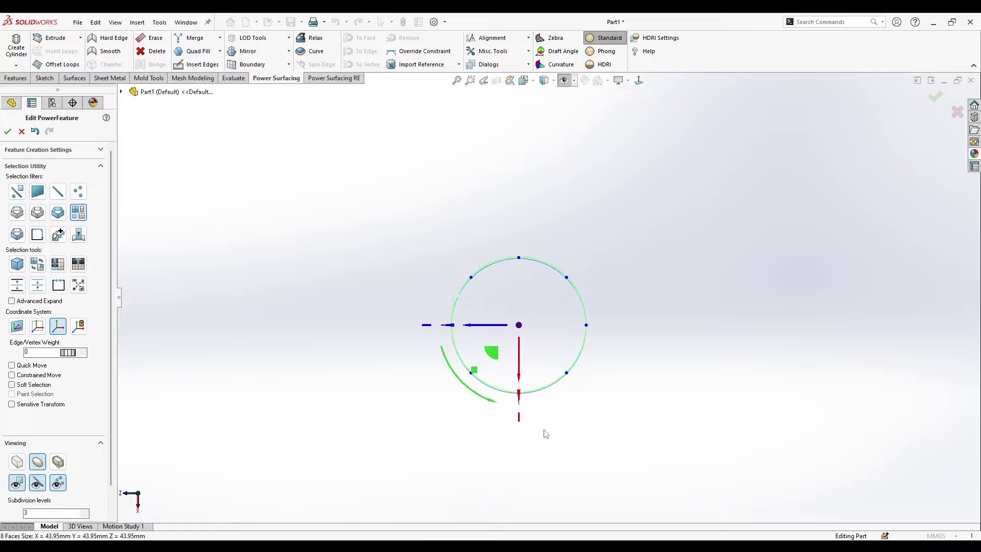
pyautogui.scroll(2, 554, 476)
pyautogui.moveTo(554, 482); pyautogui.dragTo(528, 327, button='middle')
pyautogui.moveTo(527, 322); pyautogui.dragTo(528, 302)
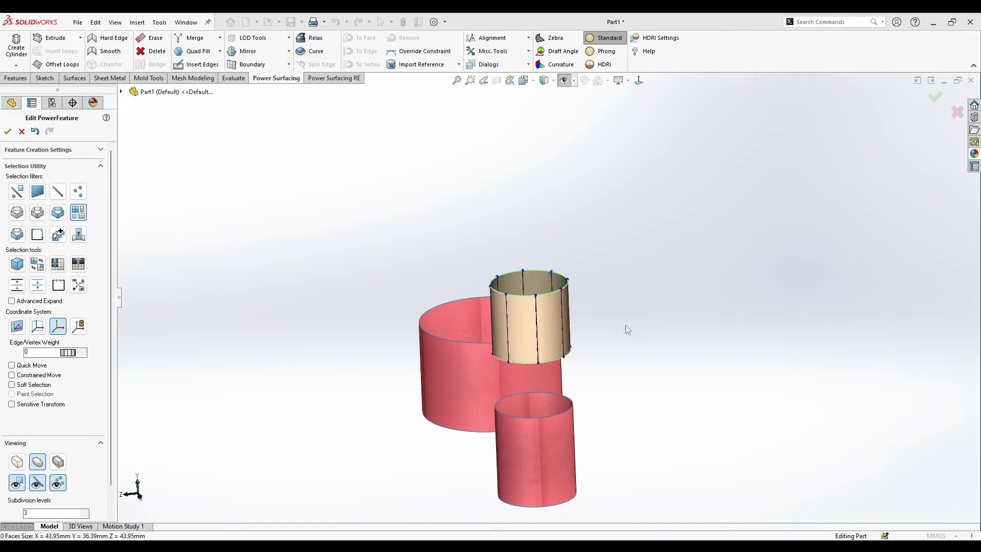
# Copy the open cylinder's faces and place the copy above the middle tube
pyautogui.moveTo(625, 325); pyautogui.dragTo(559, 351, button='middle')
pyautogui.click(78, 237)
pyautogui.moveTo(230, 279); pyautogui.dragTo(327, 378, button='middle')
pyautogui.scroll(1, 549, 301)
pyautogui.moveTo(520, 341); pyautogui.dragTo(446, 159)
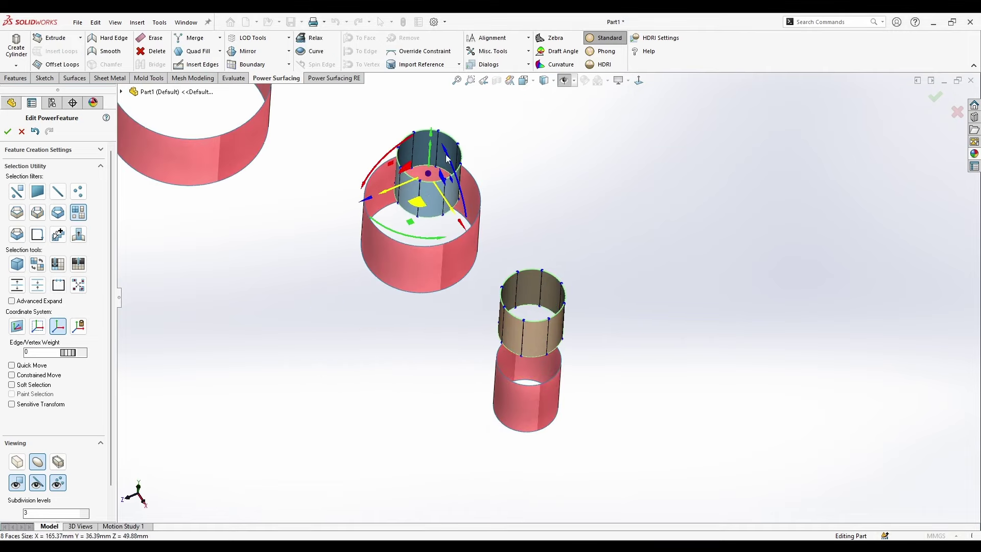
# In the top view, centre the copied cylinder on the middle tube's circle and scale it uniformly to about 79 mm across
pyautogui.click(523, 80)
pyautogui.click(558, 128)
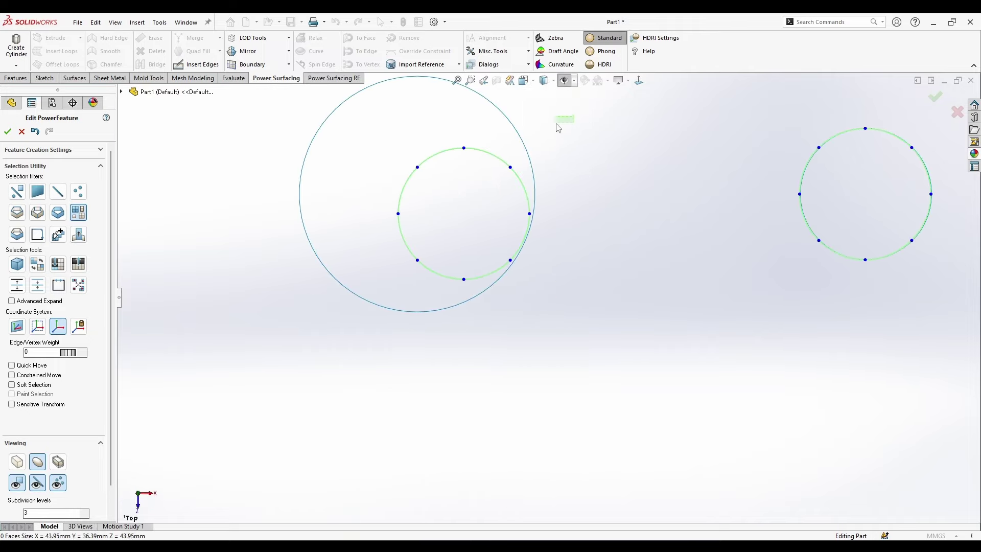
pyautogui.click(510, 167)
pyautogui.scroll(4, 465, 240)
pyautogui.scroll(-2, 453, 228)
pyautogui.moveTo(535, 272); pyautogui.dragTo(648, 40)
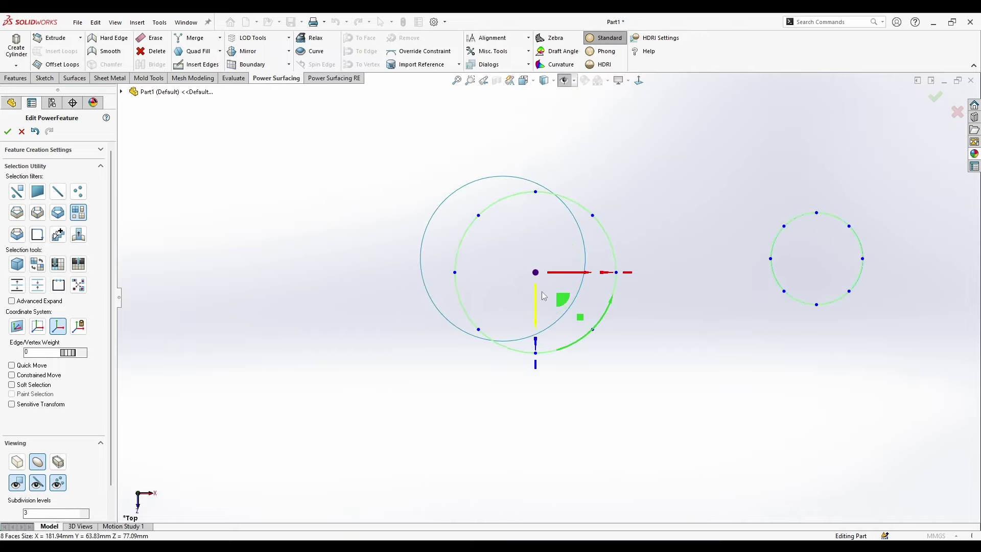
pyautogui.moveTo(543, 296); pyautogui.dragTo(540, 285)
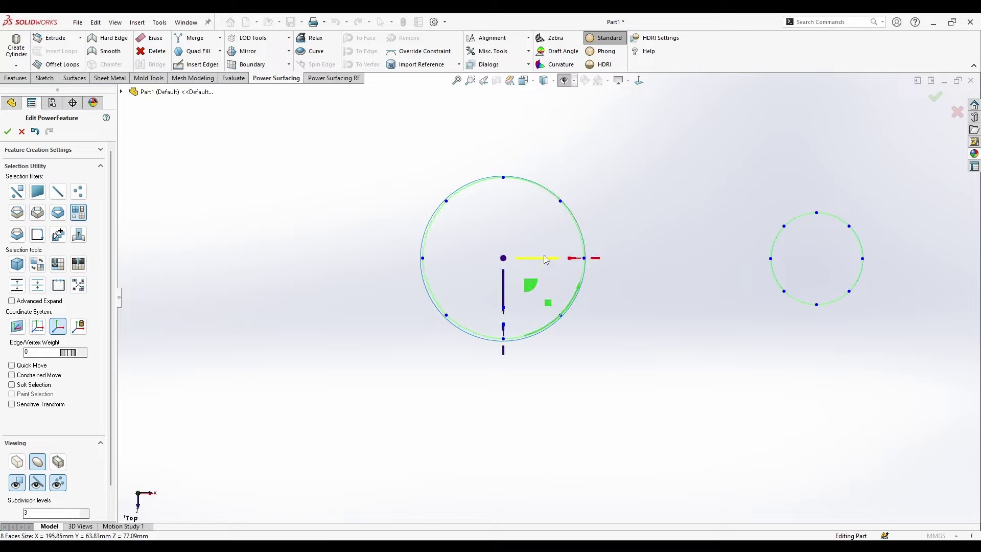
pyautogui.moveTo(508, 261); pyautogui.dragTo(532, 291)
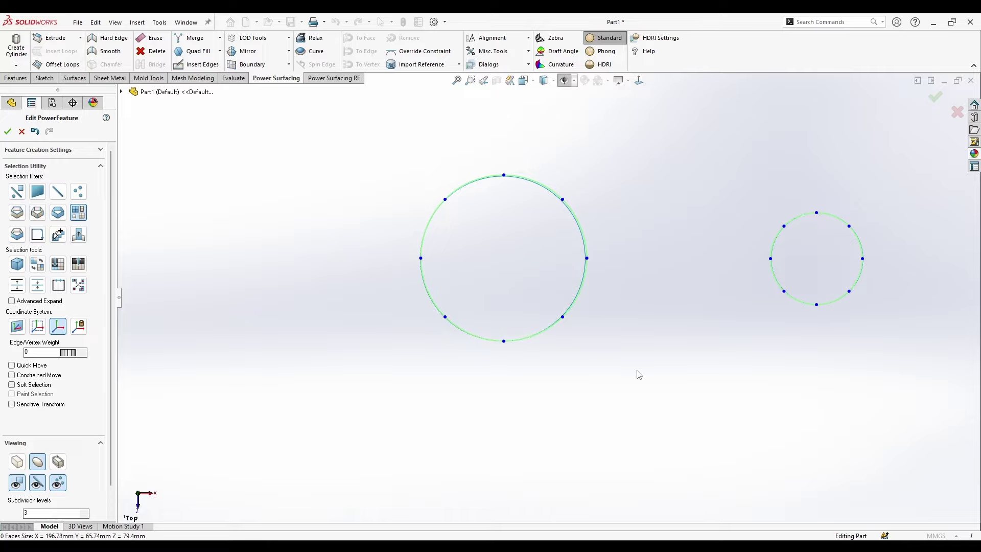
# Copy the middle open cylinder's faces and place the copy below the largest tube
pyautogui.scroll(5, 572, 286)
pyautogui.moveTo(613, 451); pyautogui.dragTo(577, 358, button='middle')
pyautogui.click(562, 285)
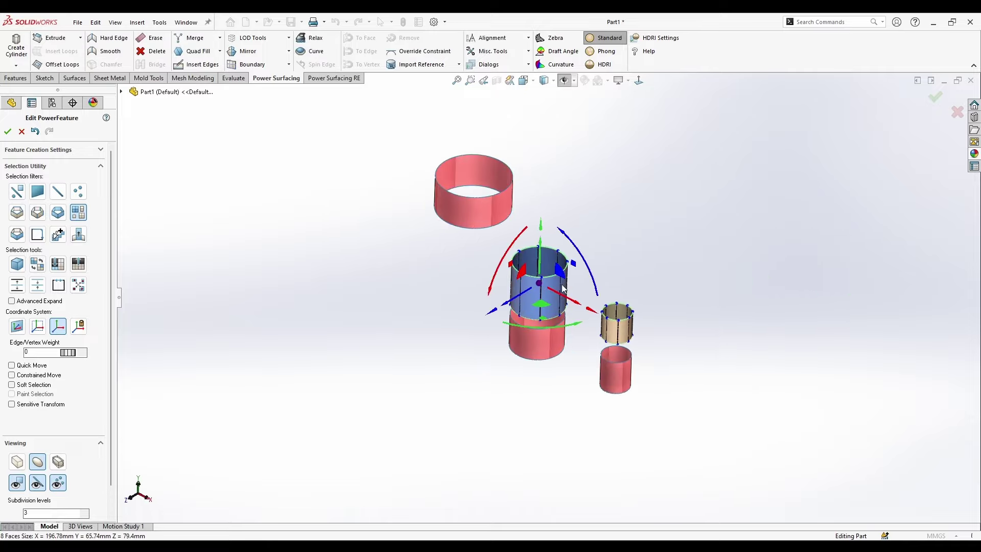
pyautogui.moveTo(562, 289); pyautogui.dragTo(183, 133, button='middle')
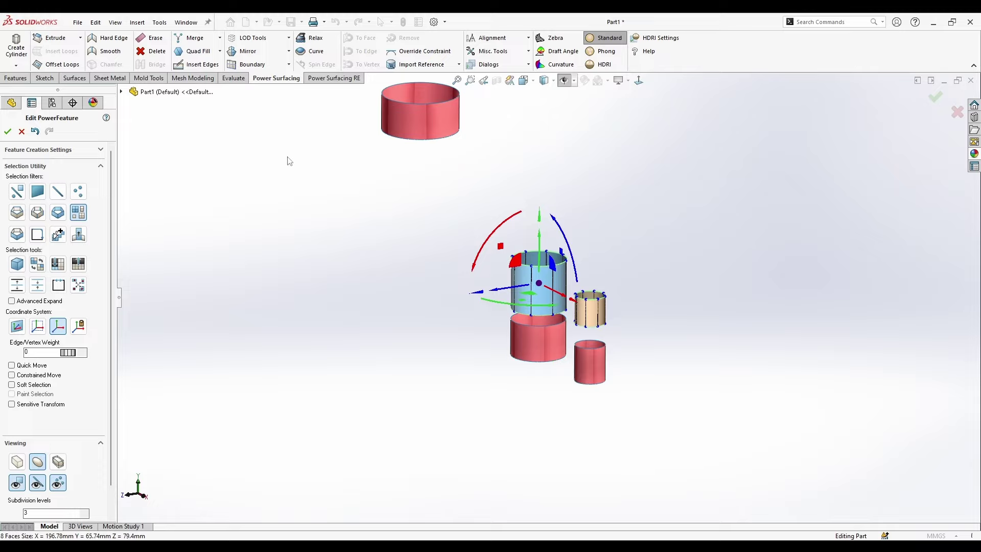
pyautogui.moveTo(415, 261); pyautogui.dragTo(403, 166, button='middle')
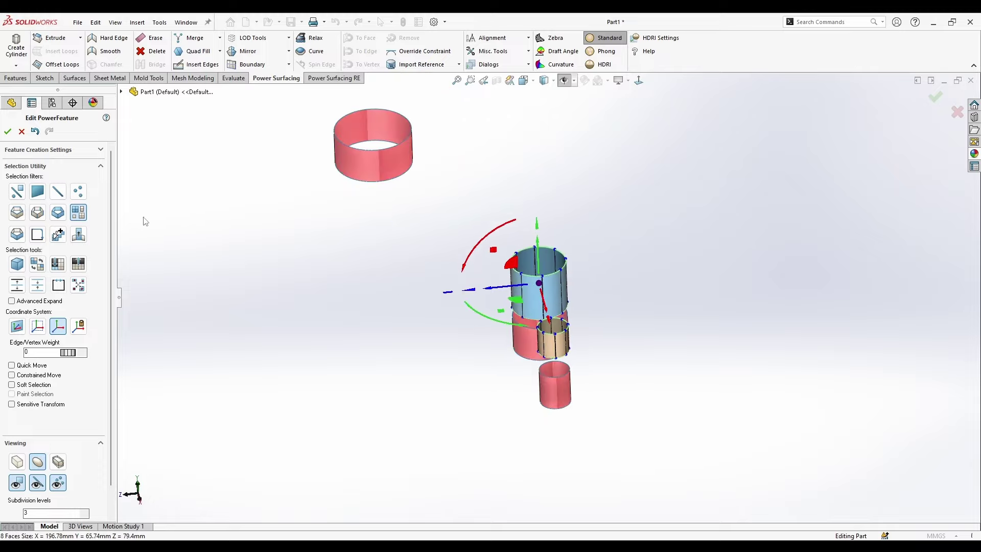
pyautogui.moveTo(230, 255); pyautogui.dragTo(441, 297, button='middle')
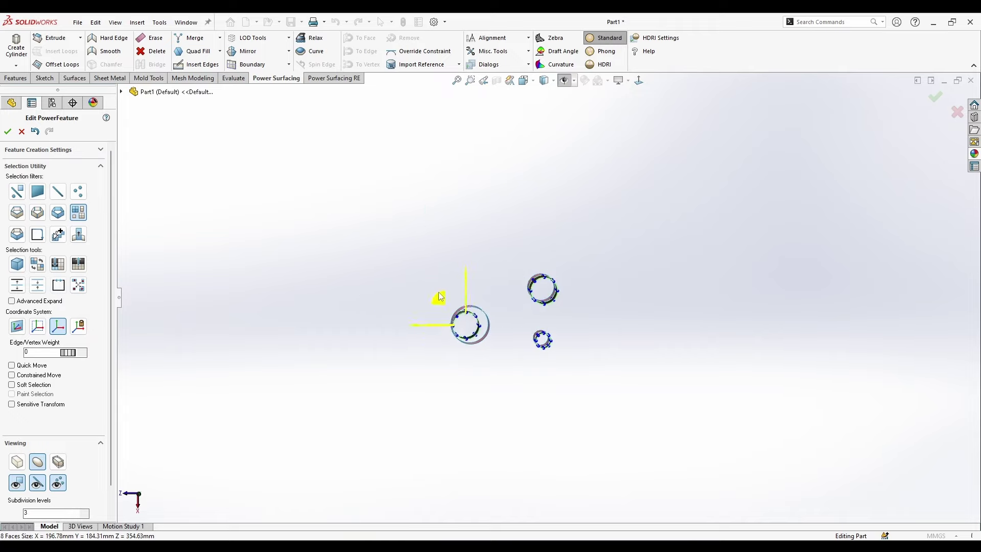
pyautogui.moveTo(468, 326); pyautogui.dragTo(486, 293)
# In a view straight down the axis, centre the copied cylinder on the largest tube's circle and scale it uniformly to about 111 mm across
pyautogui.click(639, 81)
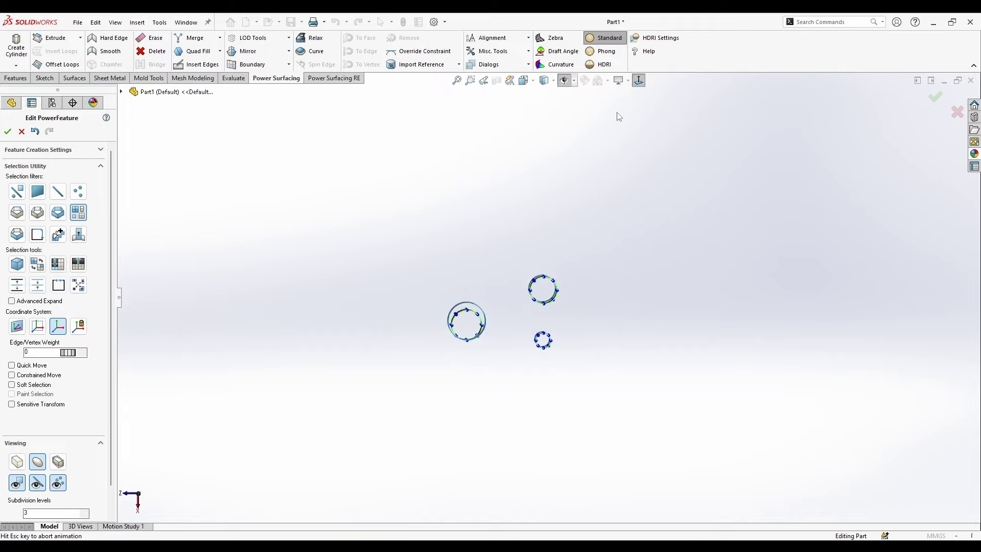
pyautogui.scroll(-3, 569, 303)
pyautogui.moveTo(523, 231); pyautogui.dragTo(366, 429)
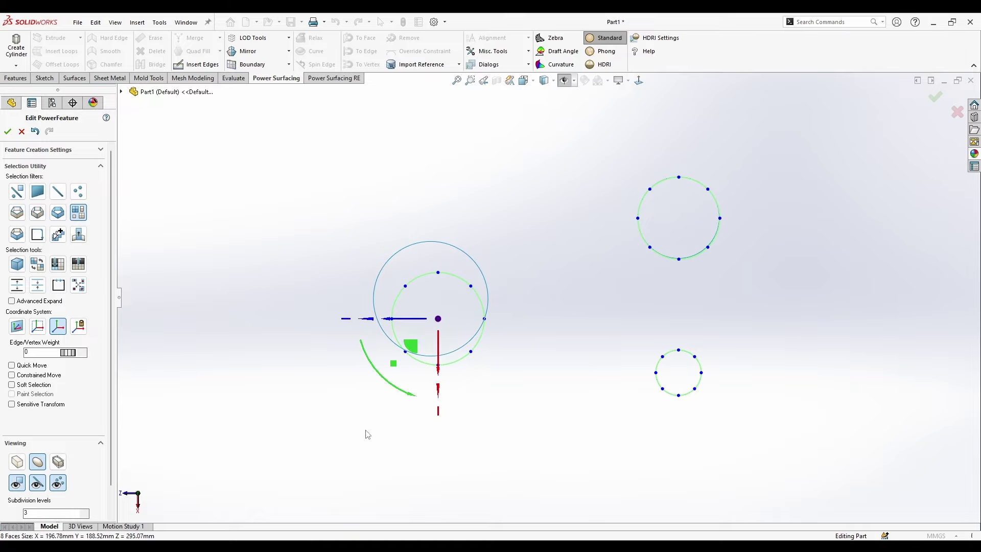
pyautogui.moveTo(438, 319); pyautogui.dragTo(454, 280)
pyautogui.moveTo(410, 348); pyautogui.dragTo(456, 279)
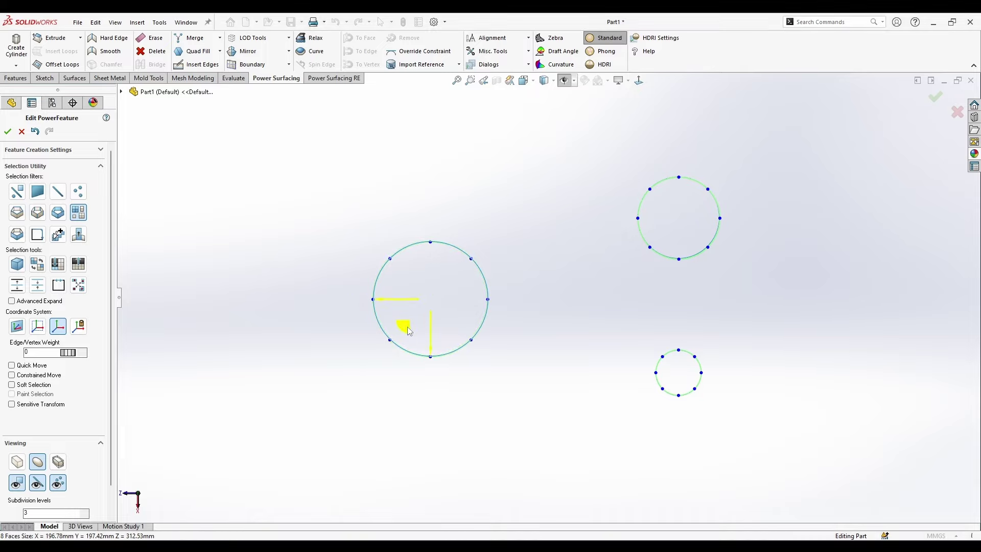
pyautogui.click(569, 307)
# Shorten the largest open cylinder and move it up to sit directly beneath the largest tube
pyautogui.moveTo(569, 307); pyautogui.dragTo(544, 233, button='middle')
pyautogui.scroll(-4, 490, 324)
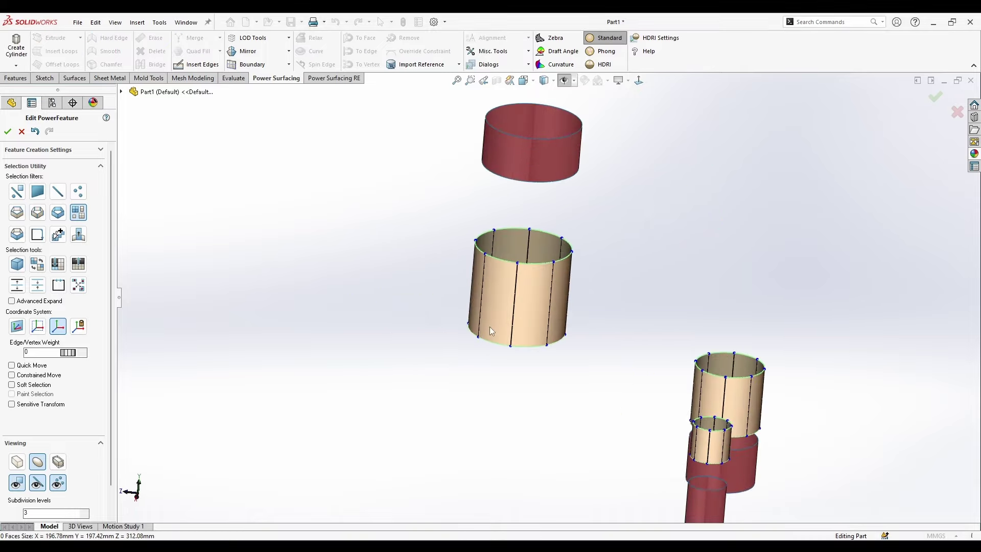
pyautogui.click(489, 327)
pyautogui.moveTo(517, 332); pyautogui.dragTo(526, 309, button='middle')
pyautogui.moveTo(524, 228); pyautogui.dragTo(527, 275)
pyautogui.moveTo(525, 181); pyautogui.dragTo(528, 157)
# Lower the smallest open cylinder until its bottom edge sits just above the smallest tube's top edge
pyautogui.click(678, 409)
pyautogui.click(690, 433)
pyautogui.moveTo(678, 410); pyautogui.dragTo(697, 447, button='middle')
pyautogui.click(694, 424)
pyautogui.click(696, 409)
pyautogui.scroll(-2, 696, 447)
pyautogui.click(567, 294)
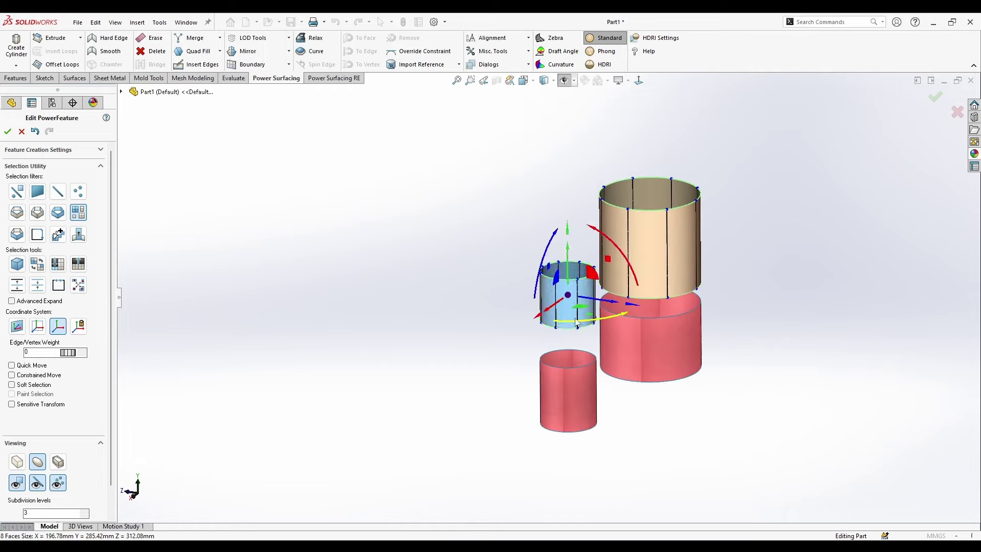
pyautogui.scroll(-3, 586, 314)
pyautogui.moveTo(549, 311); pyautogui.dragTo(549, 310)
pyautogui.click(551, 230)
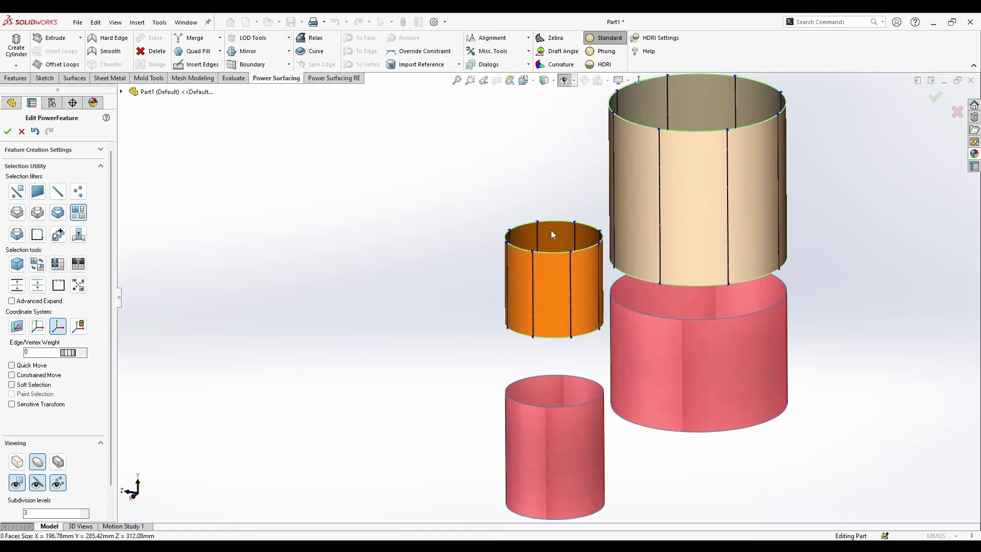
pyautogui.moveTo(550, 234); pyautogui.dragTo(551, 299)
# Select the middle open cylinder and adjust its height just above the middle tube's top edge
pyautogui.click(713, 190)
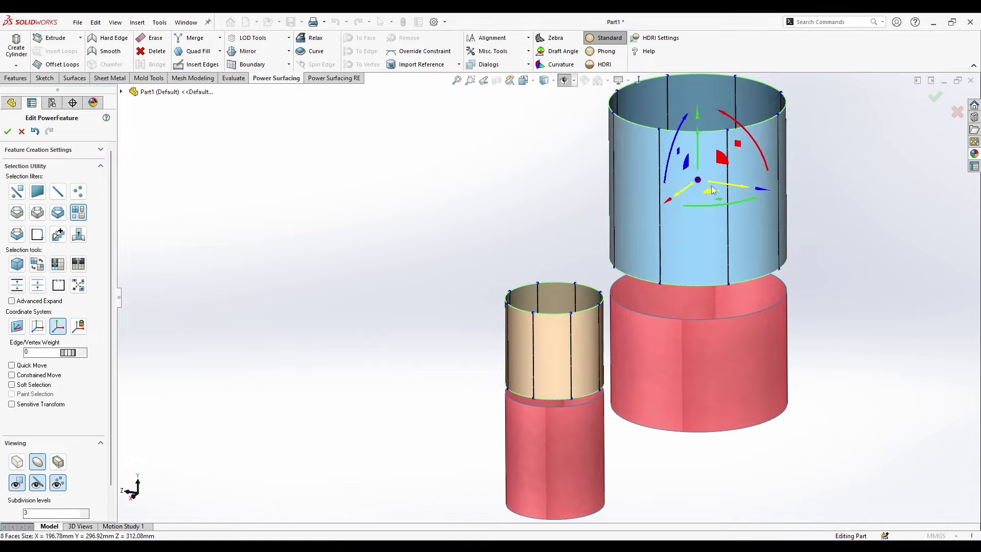
pyautogui.moveTo(701, 139); pyautogui.dragTo(700, 160)
pyautogui.click(681, 444)
pyautogui.scroll(8, 683, 452)
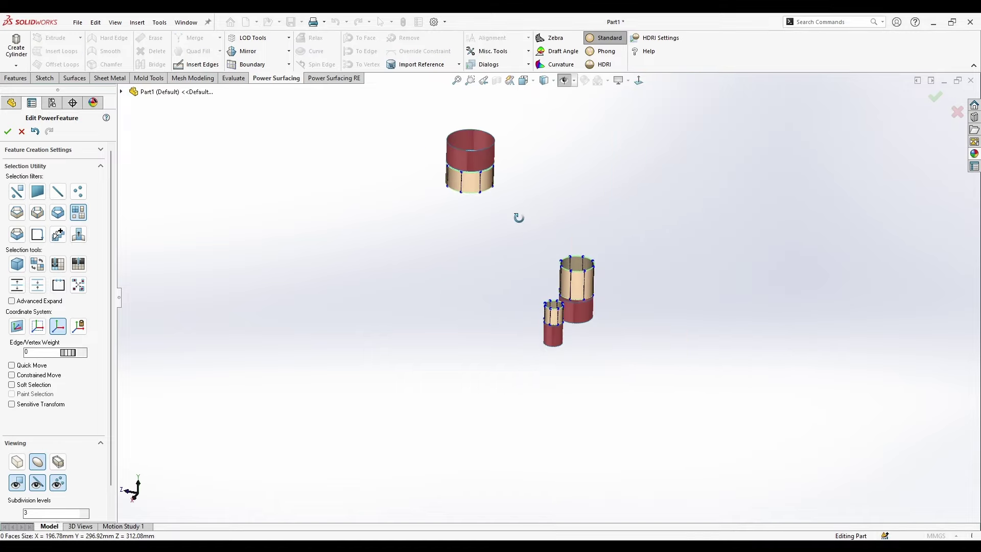
# Import the faces of all three tube surfaces as reference entities for the subdivision shape
pyautogui.moveTo(519, 216); pyautogui.dragTo(524, 184, button='middle')
pyautogui.scroll(-2, 526, 115)
pyautogui.click(418, 65)
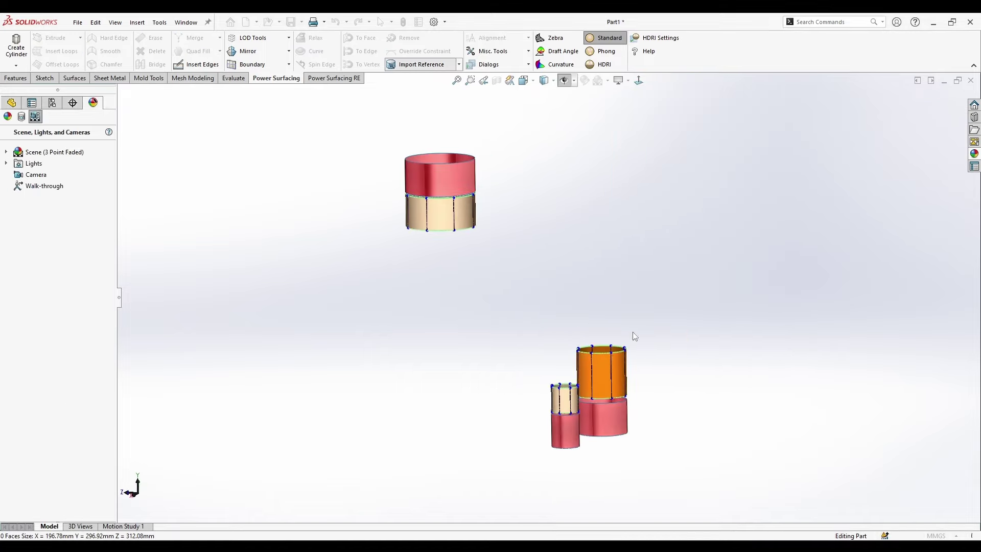
pyautogui.moveTo(625, 336); pyautogui.dragTo(603, 424, button='middle')
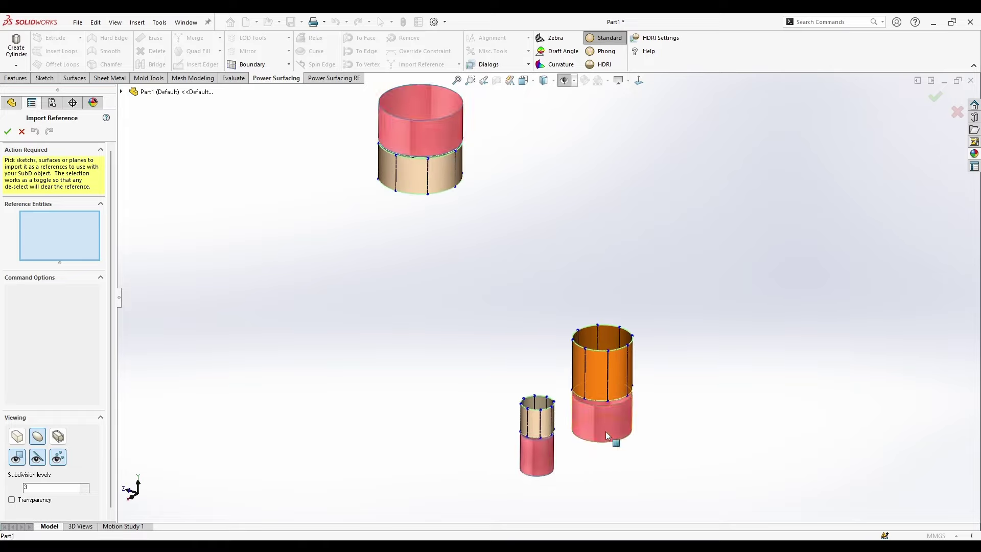
pyautogui.click(608, 434)
pyautogui.click(523, 462)
pyautogui.click(413, 128)
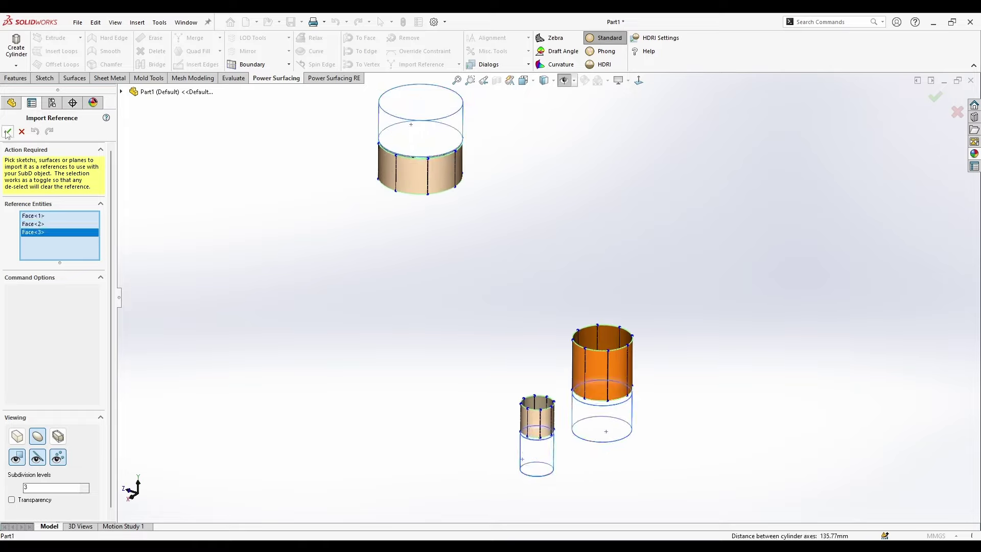
pyautogui.press('Return')
# Constrain the middle cylinder's bottom edge loop to the top edge of the middle reference tube
pyautogui.scroll(3, 588, 421)
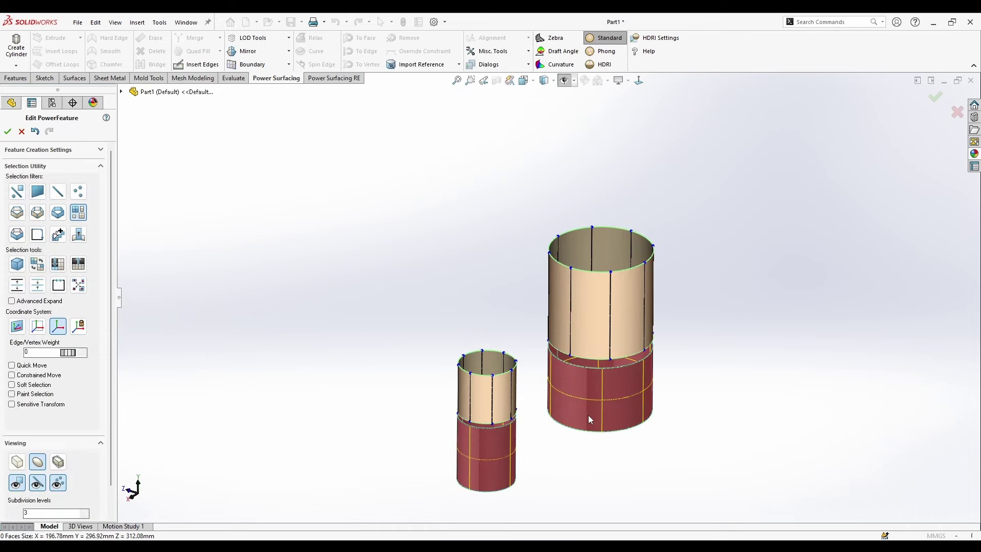
pyautogui.scroll(4, 592, 361)
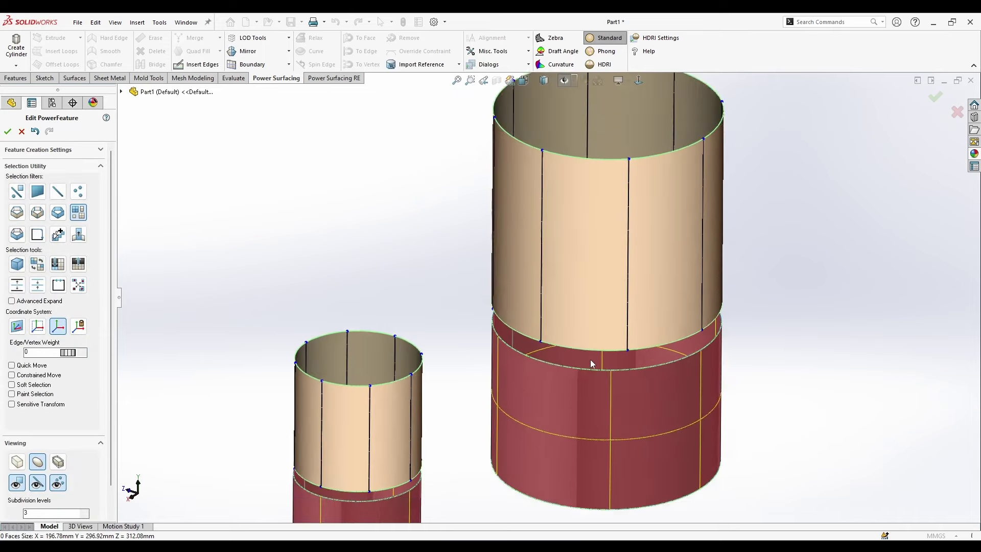
pyautogui.rightClick(685, 347)
pyautogui.click(684, 341)
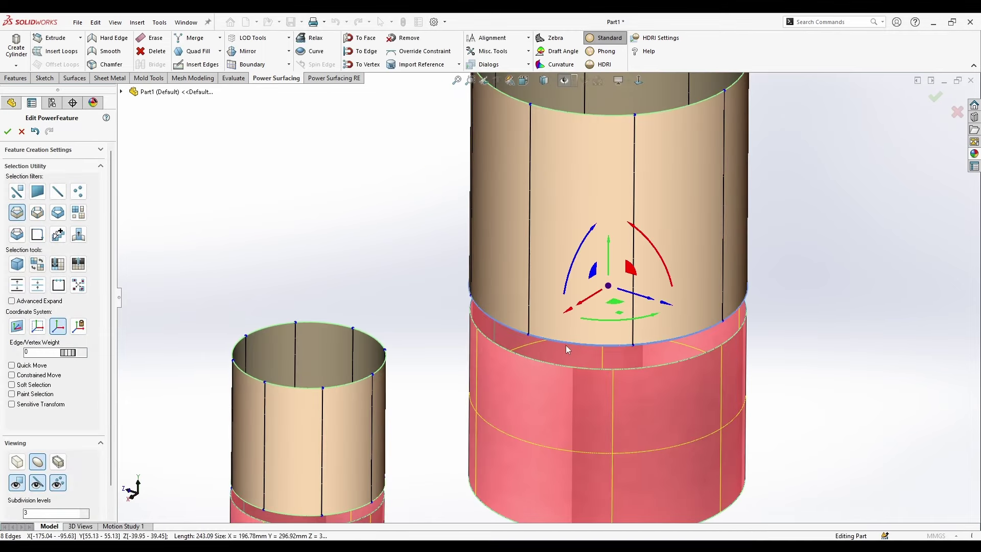
pyautogui.click(361, 39)
pyautogui.click(411, 236)
# Constrain the smallest cylinder's bottom edge loop to the top edge of the smallest reference tube
pyautogui.scroll(3, 411, 236)
pyautogui.scroll(-5, 420, 409)
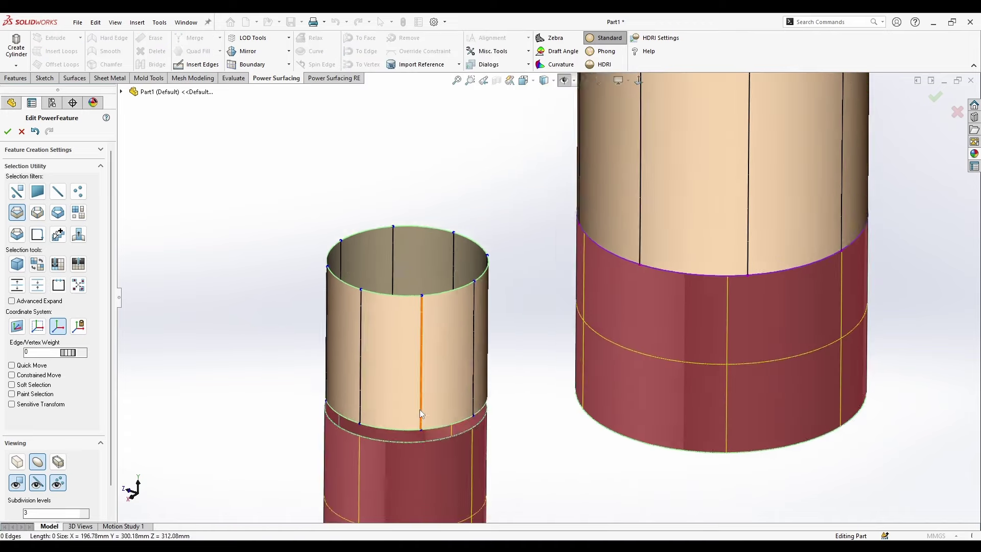
pyautogui.rightClick(427, 407)
pyautogui.click(513, 391)
pyautogui.click(332, 411)
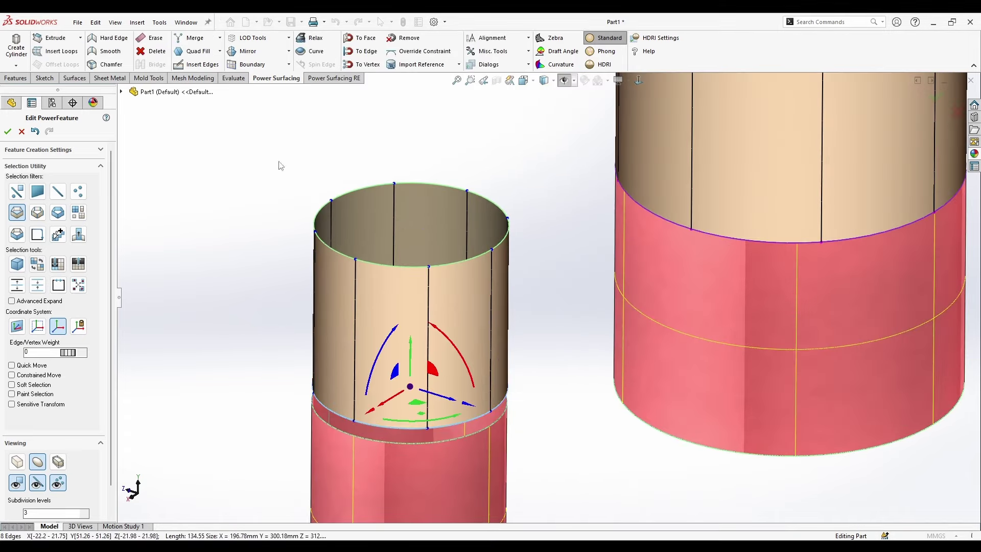
pyautogui.click(366, 54)
pyautogui.click(248, 393)
pyautogui.scroll(4, 446, 300)
pyautogui.scroll(-4, 494, 354)
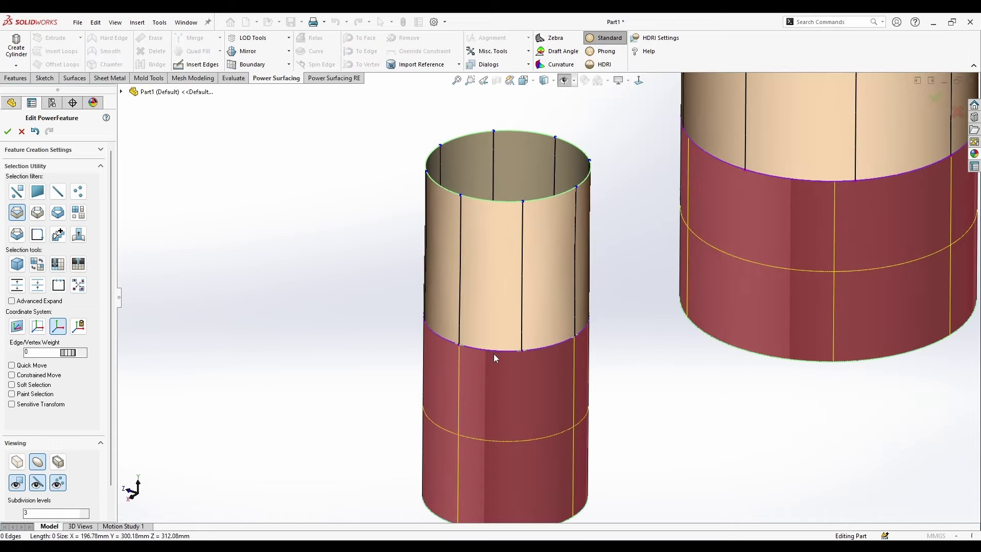
pyautogui.doubleClick(492, 350)
pyautogui.click(371, 43)
# Constrain the largest cylinder's top edge loop to the bottom edge of the largest reference tube
pyautogui.scroll(8, 415, 251)
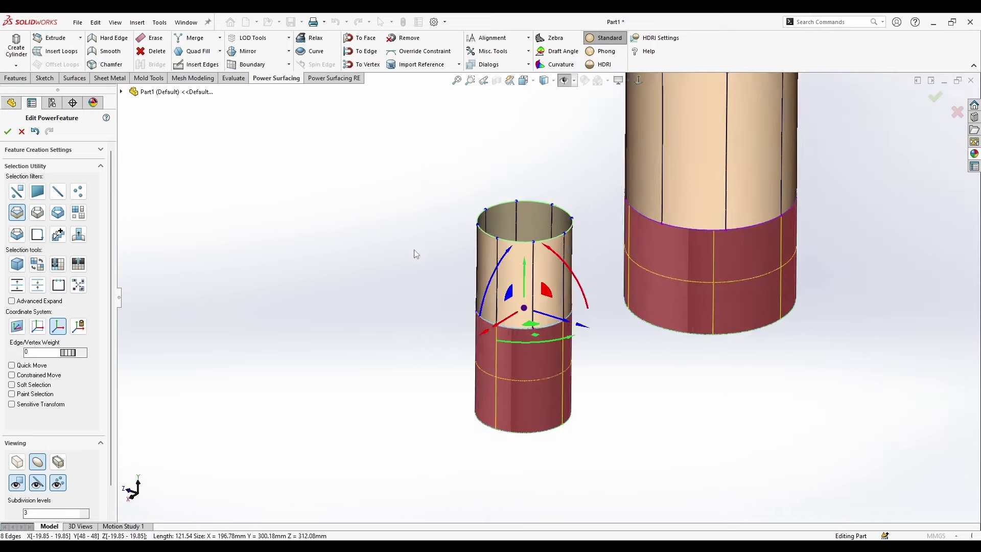
pyautogui.scroll(-4, 509, 166)
pyautogui.doubleClick(440, 128)
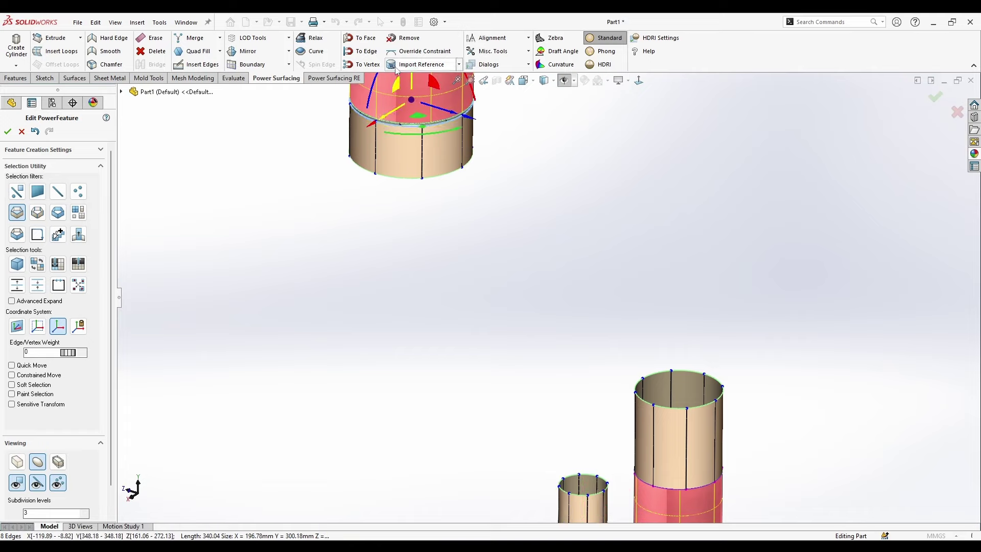
pyautogui.click(532, 270)
pyautogui.scroll(7, 545, 294)
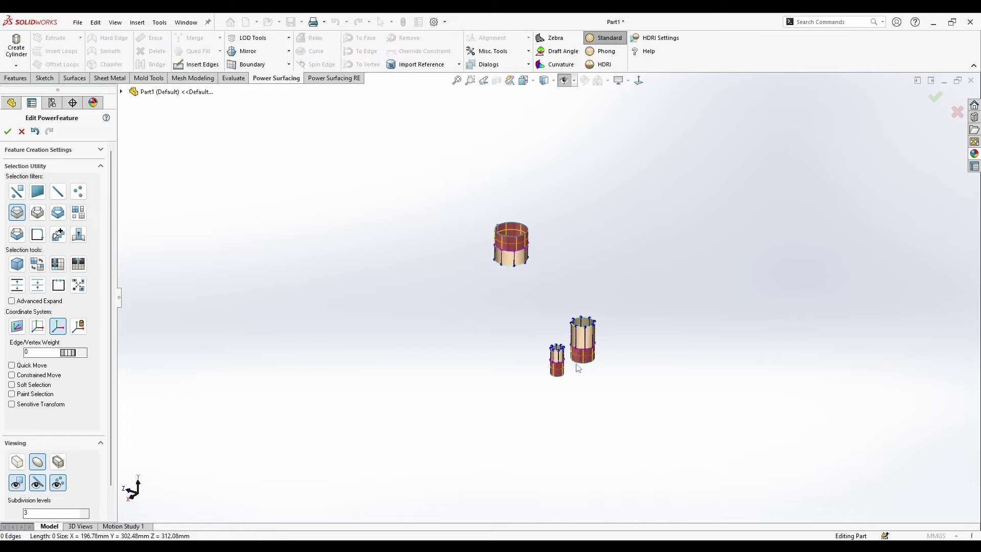
pyautogui.scroll(-4, 582, 299)
pyautogui.rightClick(532, 312)
pyautogui.click(542, 290)
pyautogui.scroll(-3, 478, 321)
pyautogui.rightClick(490, 325)
pyautogui.click(589, 306)
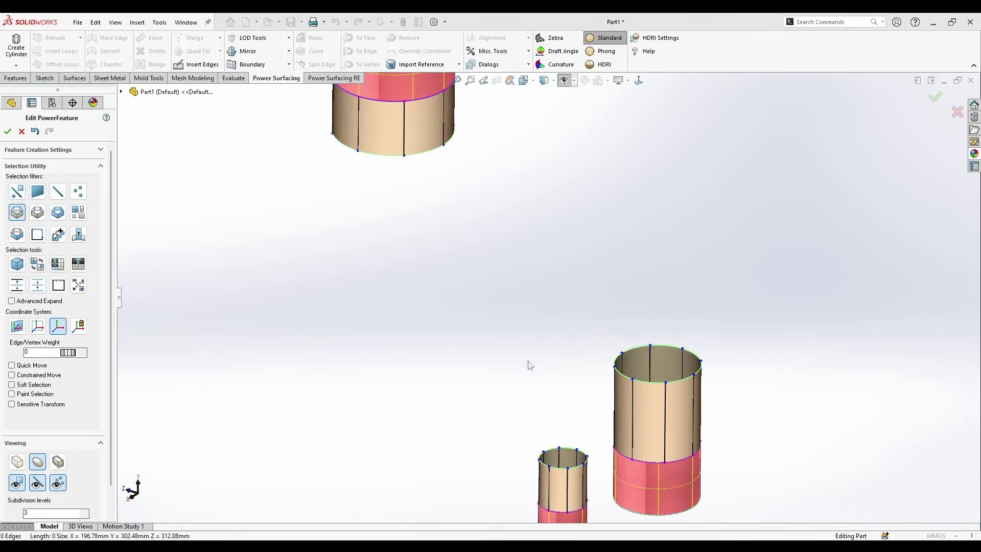
# Switch to the control-cage display and extrude the smallest cylinder's top edge loop upward, leaning toward the middle cylinder
pyautogui.scroll(1, 528, 361)
pyautogui.moveTo(526, 360); pyautogui.dragTo(508, 342, button='middle')
pyautogui.moveTo(596, 387); pyautogui.dragTo(578, 373, button='middle')
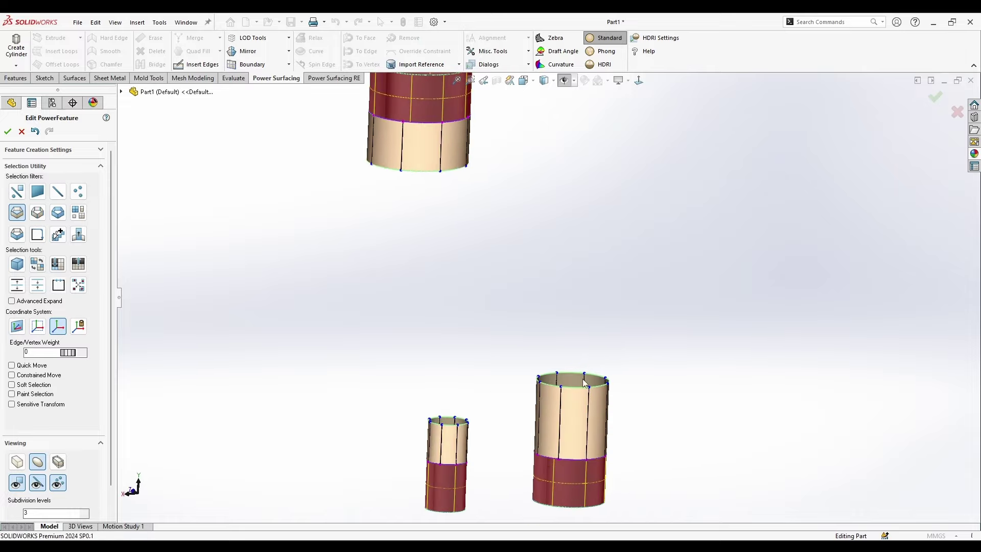
pyautogui.click(579, 387)
pyautogui.moveTo(495, 405); pyautogui.dragTo(467, 515, button='middle')
pyautogui.moveTo(467, 516); pyautogui.dragTo(432, 378, button='middle')
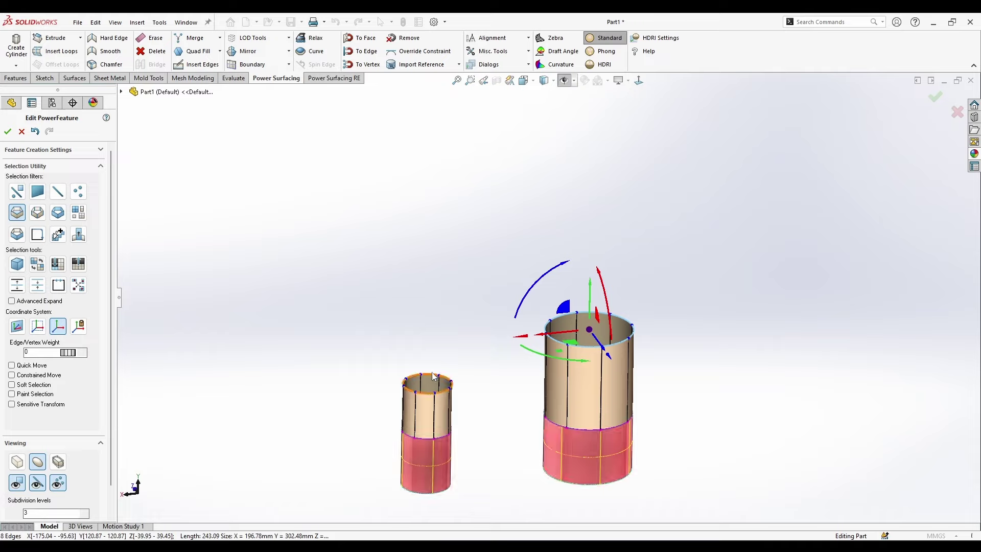
pyautogui.click(498, 398)
pyautogui.moveTo(499, 398); pyautogui.dragTo(443, 384, button='middle')
pyautogui.click(16, 465)
# Extrude the middle cylinder's top edge loop upward toward the smallest branch, and raise the smallest branch's upper loop to about Y 170 mm
pyautogui.click(261, 419)
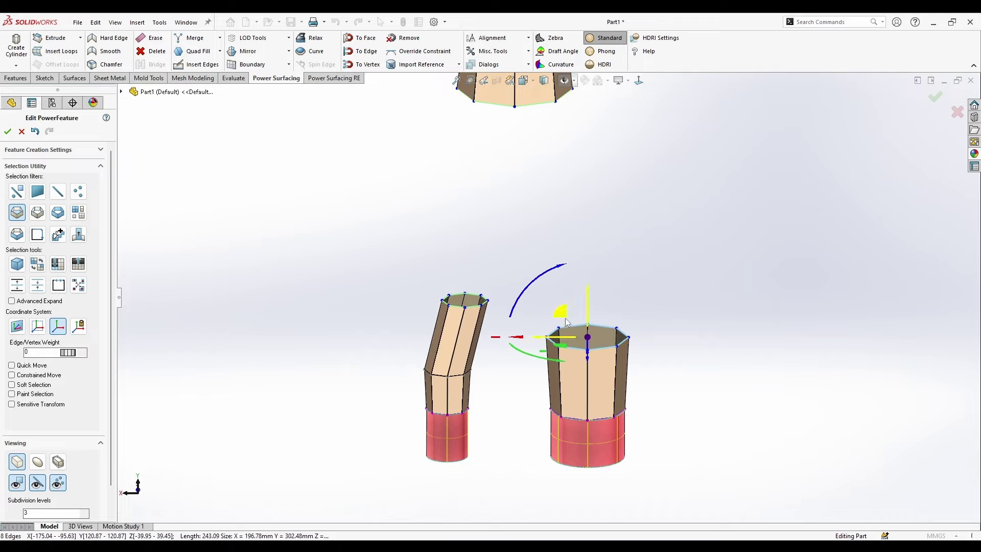
pyautogui.click(681, 258)
pyautogui.moveTo(681, 258); pyautogui.dragTo(679, 222, button='middle')
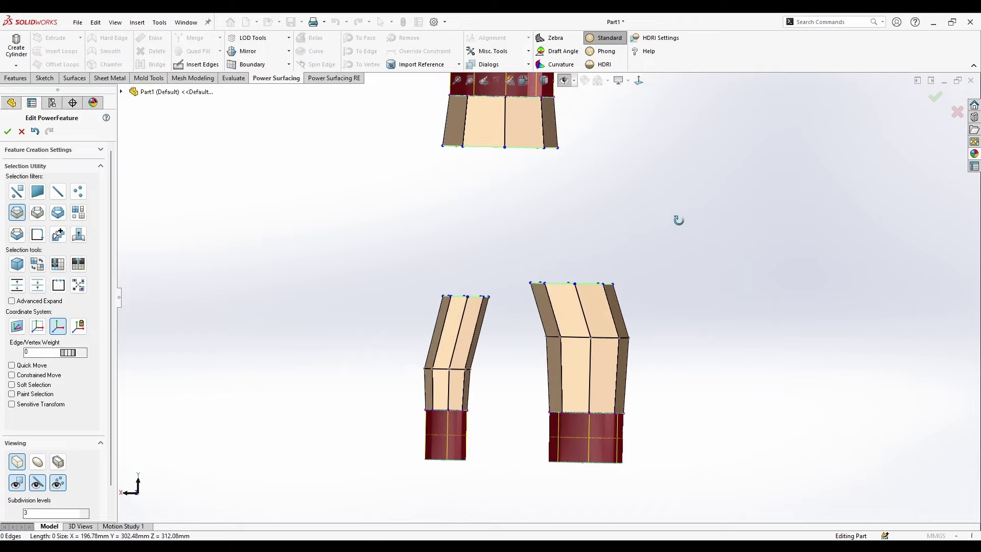
pyautogui.scroll(-2, 486, 296)
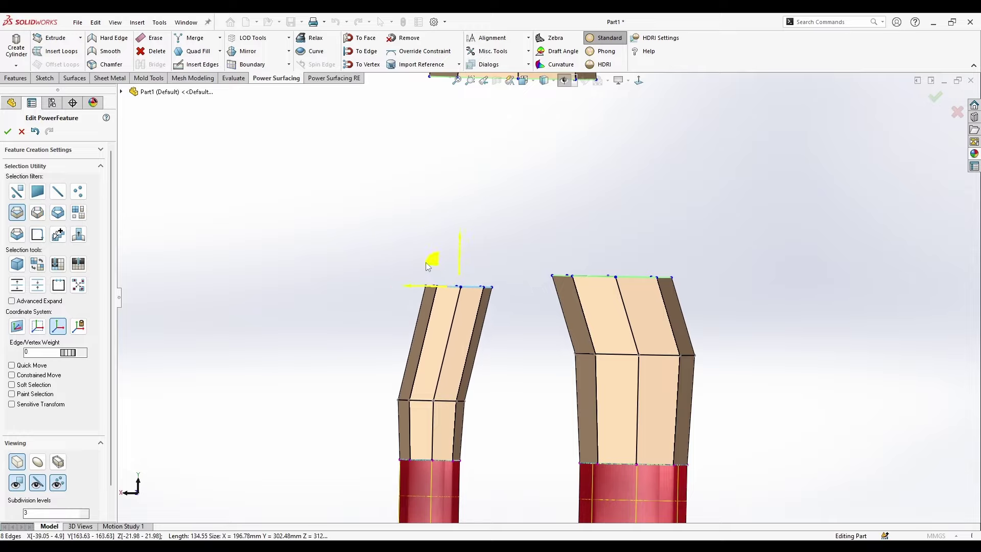
pyautogui.moveTo(425, 262); pyautogui.dragTo(425, 254)
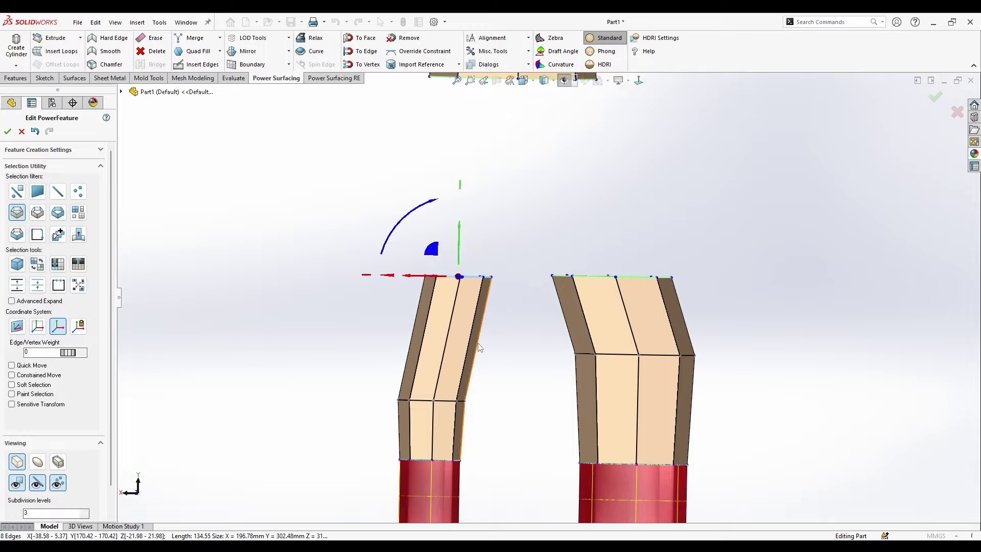
pyautogui.moveTo(480, 347); pyautogui.dragTo(464, 256, button='middle')
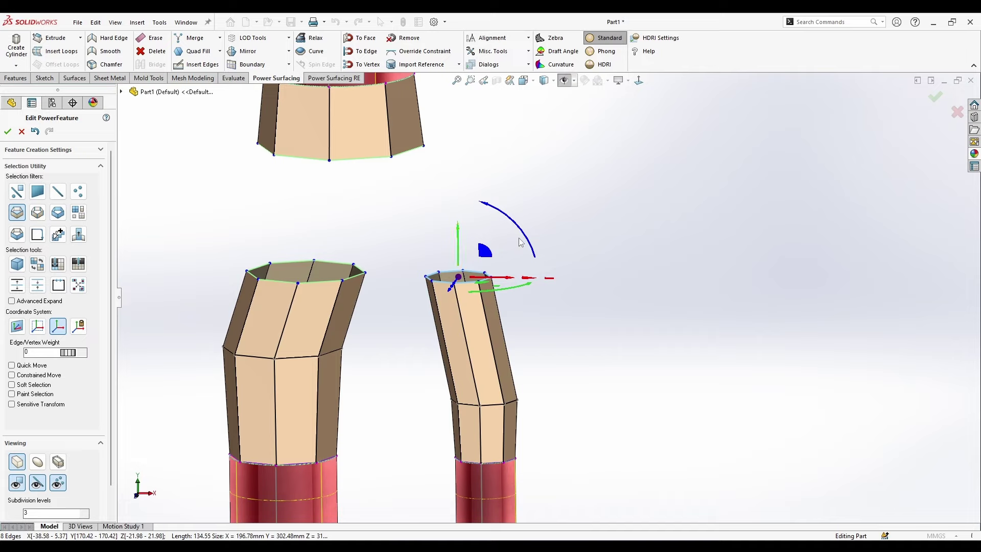
pyautogui.moveTo(520, 235); pyautogui.dragTo(485, 199)
pyautogui.hotkey('ctrl', 'z')
# Adjust the smallest branch's upper edge loop and extrude it upward as another segment to about Y 192 mm
pyautogui.moveTo(484, 254); pyautogui.dragTo(470, 293, button='middle')
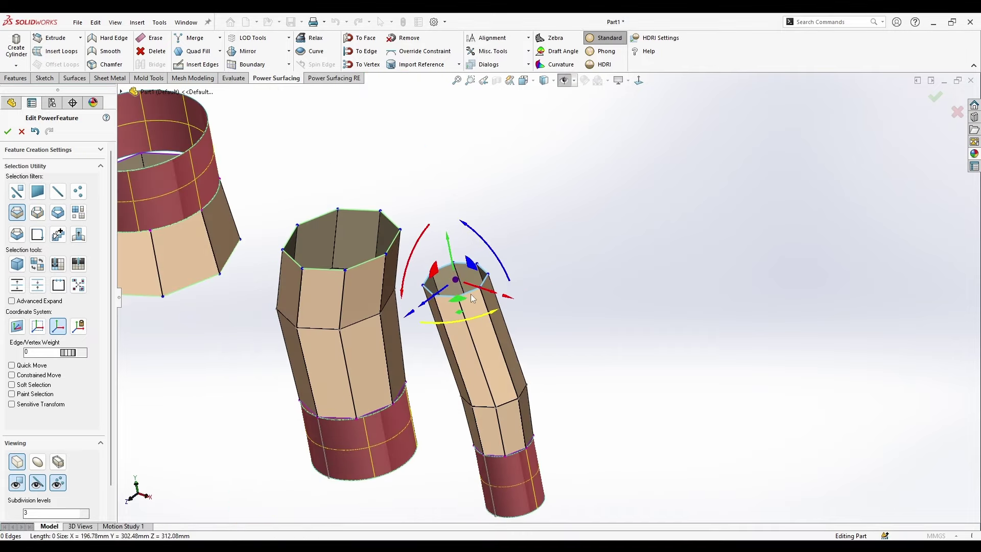
pyautogui.moveTo(478, 275); pyautogui.dragTo(480, 290)
pyautogui.moveTo(504, 288); pyautogui.dragTo(519, 271, button='middle')
pyautogui.moveTo(517, 258); pyautogui.dragTo(498, 232)
pyautogui.moveTo(498, 232); pyautogui.dragTo(482, 291, button='middle')
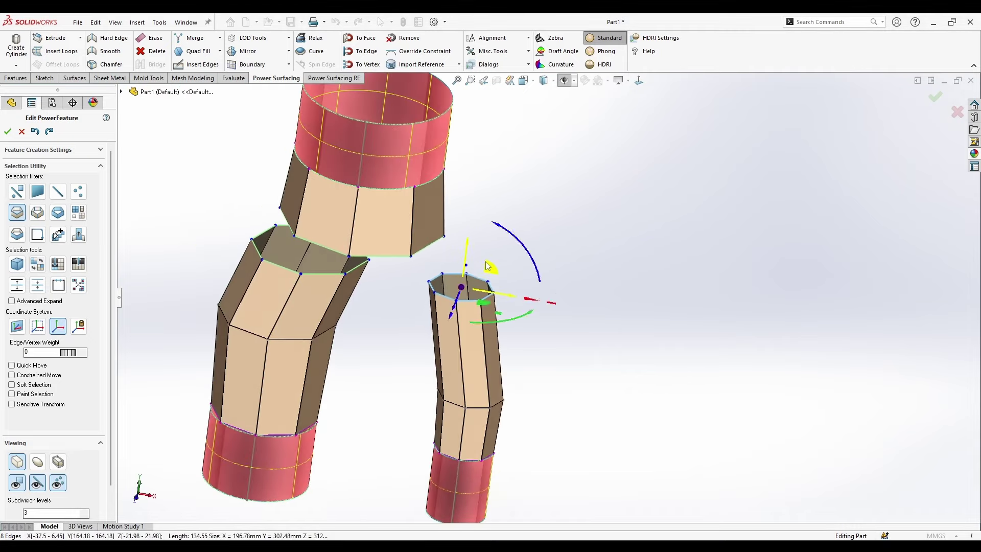
pyautogui.hotkey('ctrl', 'z')
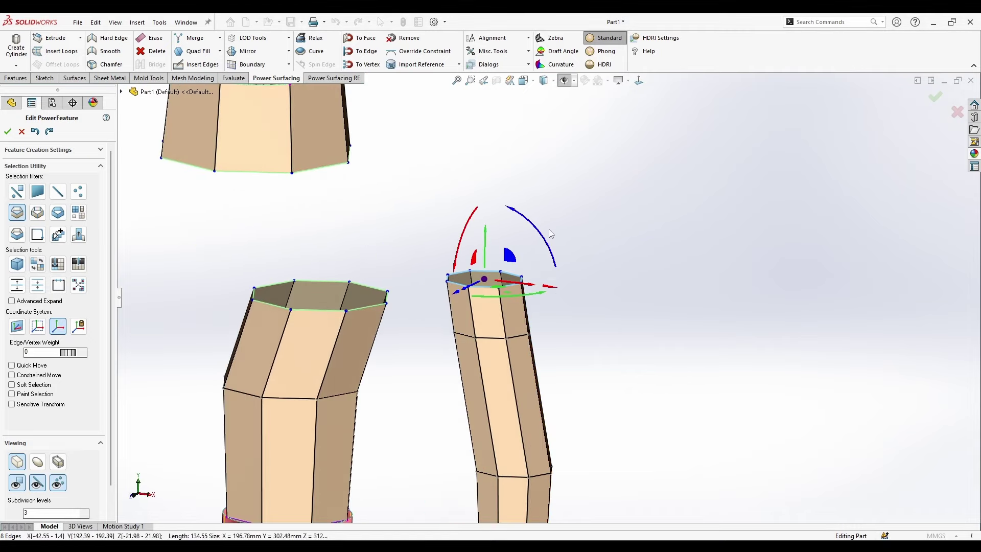
# Tilt the smallest branch's top loop toward the middle branch, and extrude the middle branch's top loop upward, tilted about 25° toward the smallest branch
pyautogui.moveTo(549, 240); pyautogui.dragTo(537, 206)
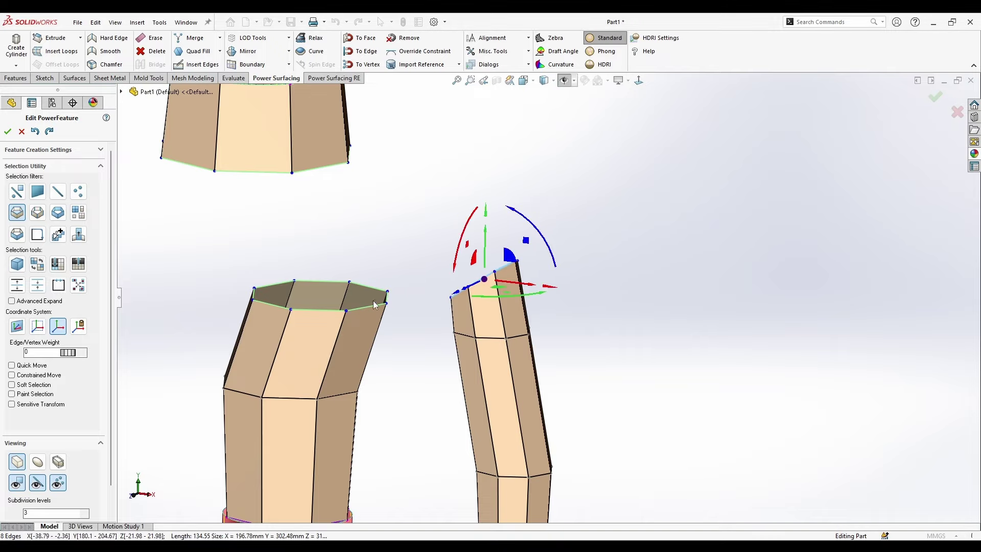
pyautogui.moveTo(356, 279); pyautogui.dragTo(433, 268)
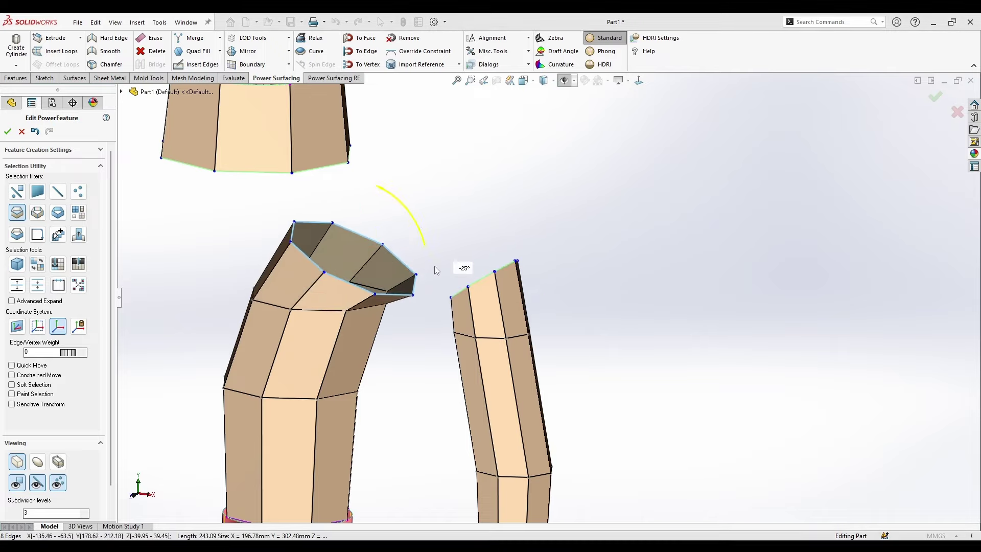
pyautogui.moveTo(379, 236); pyautogui.dragTo(388, 219)
pyautogui.scroll(2, 398, 240)
pyautogui.moveTo(399, 246); pyautogui.dragTo(444, 233, button='middle')
# Bridge the top edge loops of the smallest and middle branches with a two-segment bridge
pyautogui.doubleClick(516, 285)
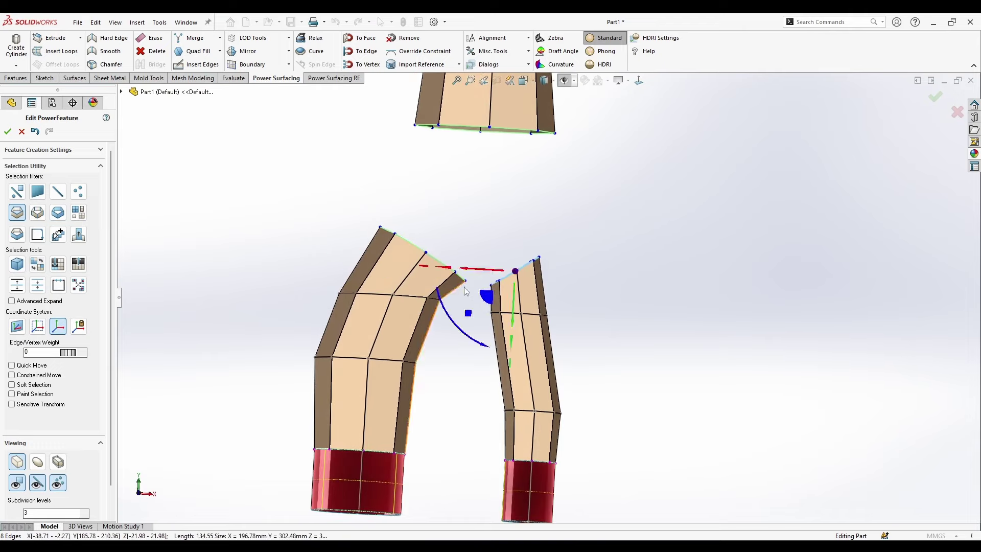
pyautogui.keyDown('ctrl'); pyautogui.doubleClick(445, 267); pyautogui.keyUp('ctrl')
pyautogui.scroll(-1, 437, 264)
pyautogui.moveTo(444, 268); pyautogui.dragTo(435, 293, button='middle')
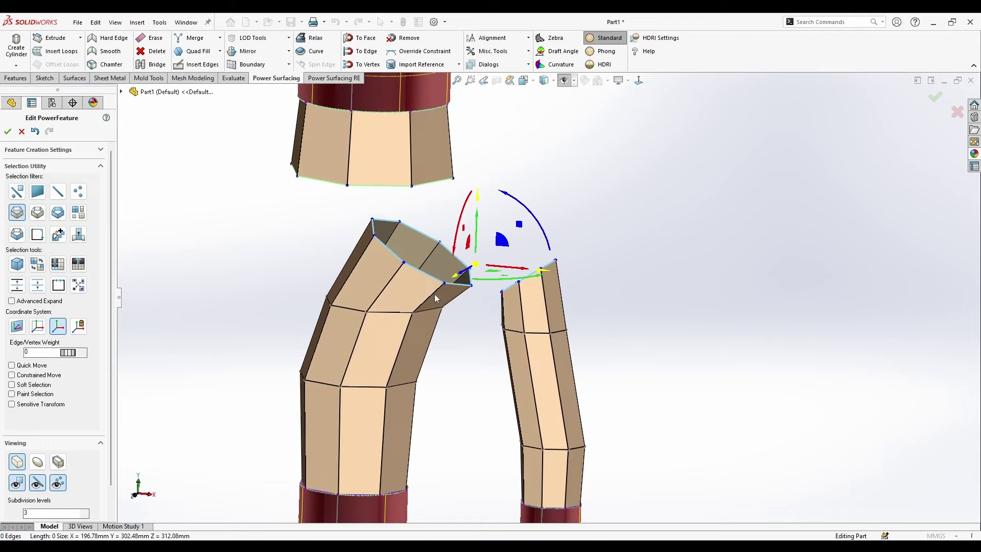
pyautogui.rightClick(458, 290)
pyautogui.click(533, 322)
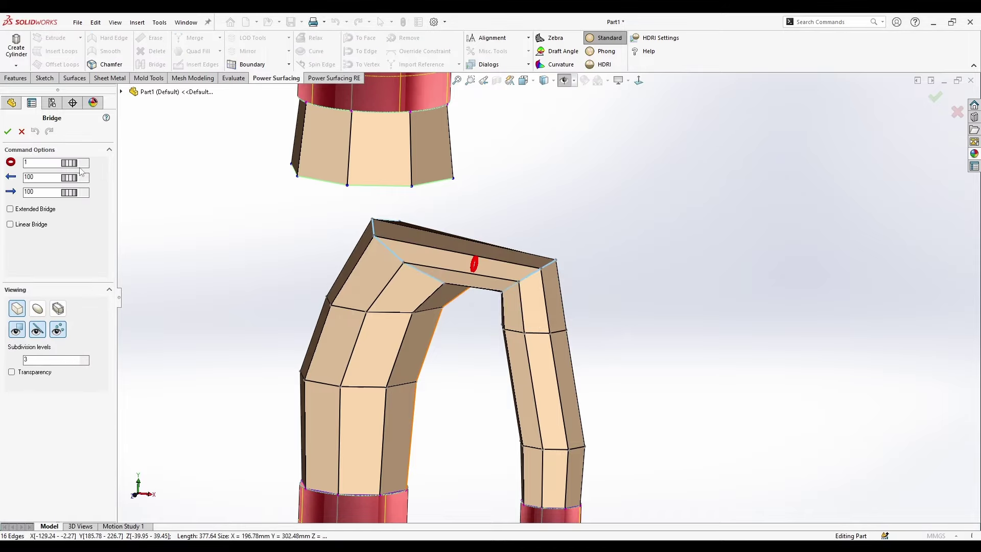
pyautogui.click(85, 163)
pyautogui.moveTo(409, 394); pyautogui.dragTo(464, 284, button='middle')
pyautogui.press('Return')
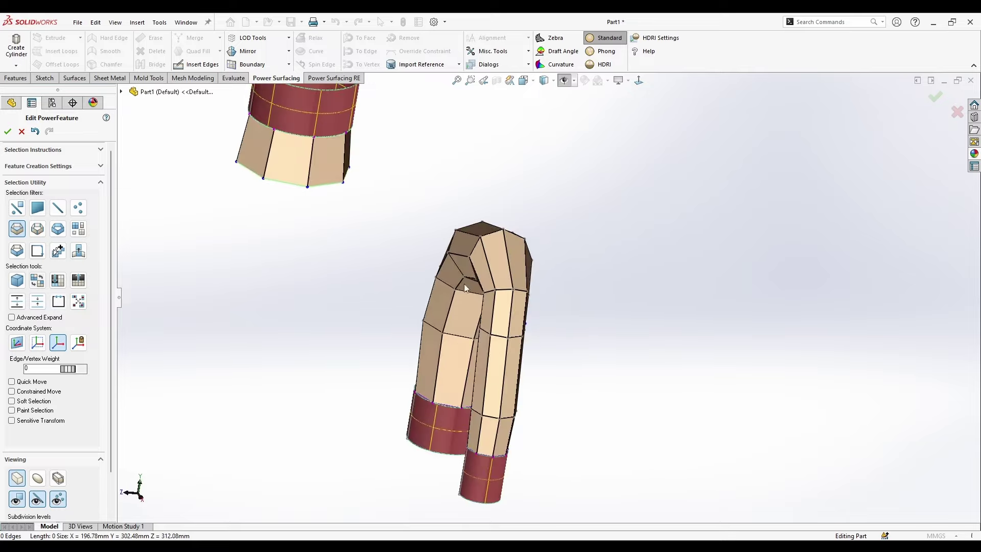
# Count the edges around the largest cylinder's open bottom loop by selecting them one by one
pyautogui.scroll(-2, 460, 270)
pyautogui.rightClick(477, 250)
pyautogui.click(489, 236)
pyautogui.scroll(2, 360, 272)
pyautogui.moveTo(361, 271); pyautogui.dragTo(266, 172, button='middle')
pyautogui.scroll(-3, 454, 235)
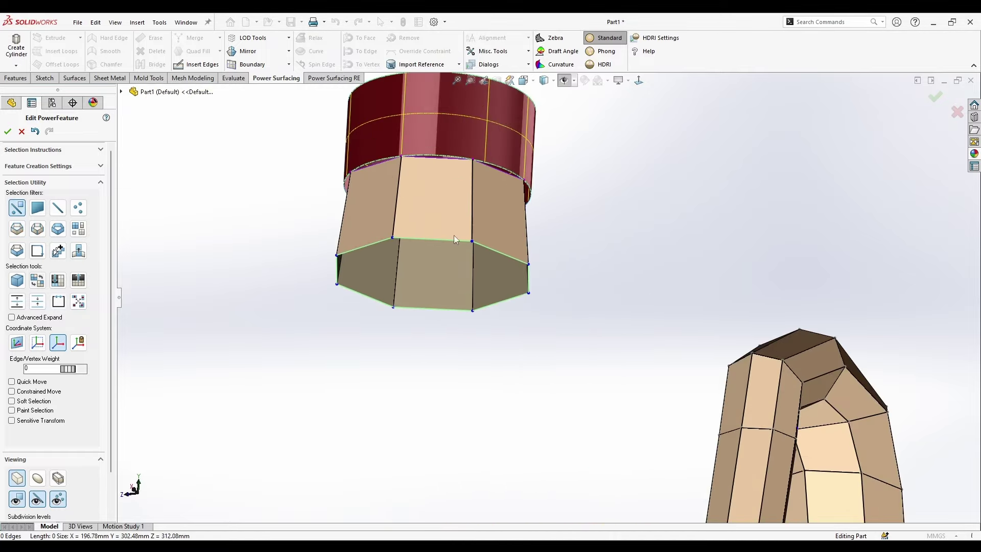
pyautogui.moveTo(454, 235); pyautogui.dragTo(429, 204, button='middle')
pyautogui.click(385, 271)
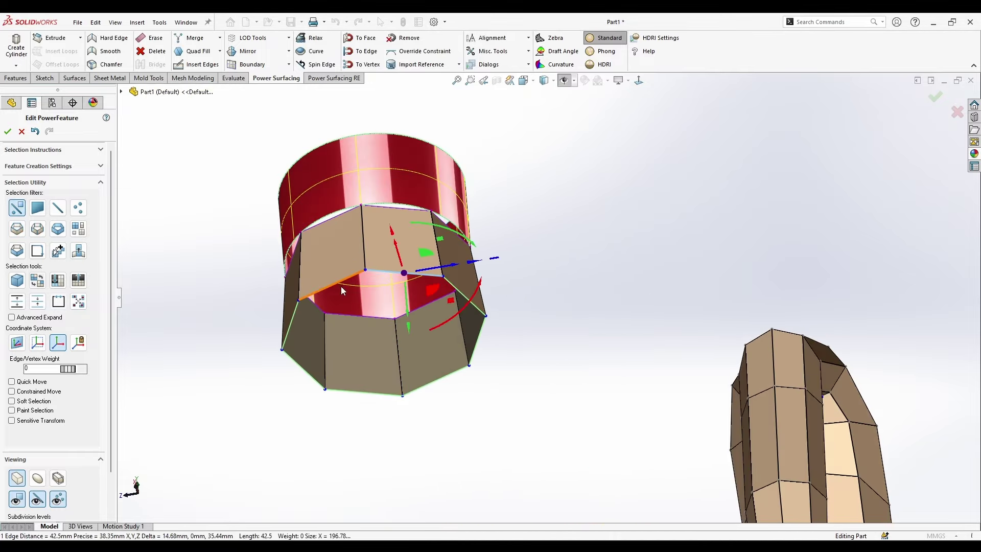
pyautogui.keyDown('ctrl'); pyautogui.click(331, 288); pyautogui.keyUp('ctrl')
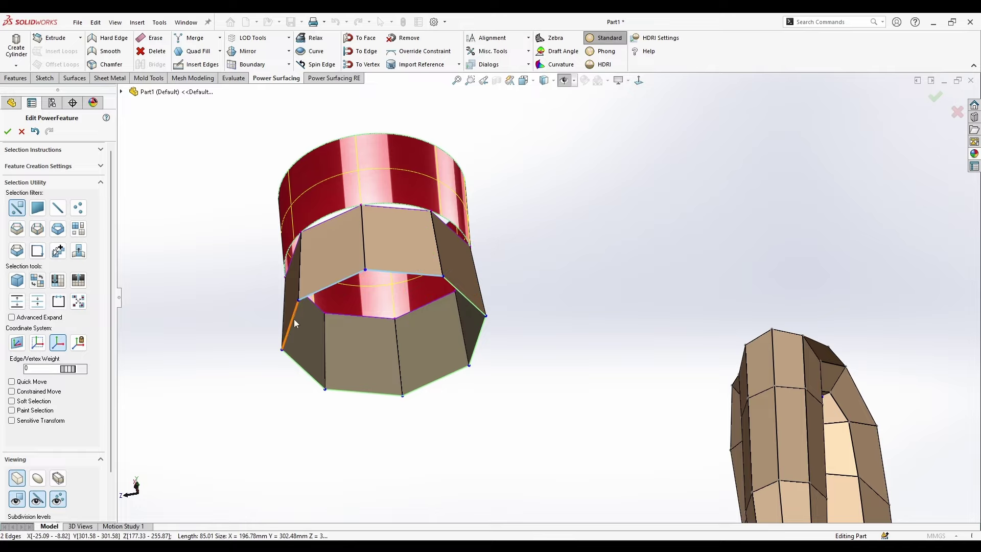
pyautogui.keyDown('ctrl'); pyautogui.click(293, 318); pyautogui.keyUp('ctrl')
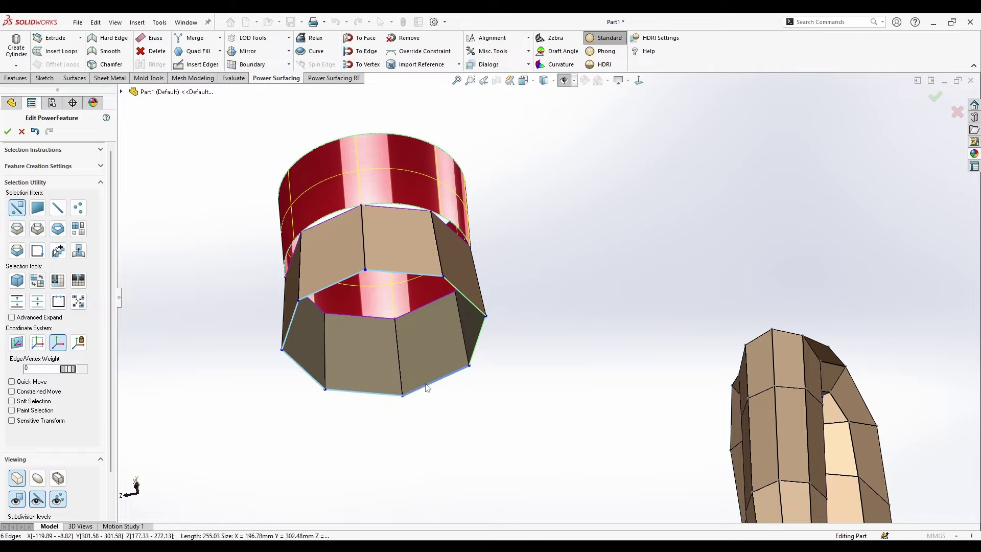
pyautogui.keyDown('ctrl'); pyautogui.click(475, 343); pyautogui.keyUp('ctrl')
pyautogui.keyDown('ctrl'); pyautogui.click(473, 308); pyautogui.keyUp('ctrl')
pyautogui.scroll(3, 552, 307)
pyautogui.moveTo(557, 317); pyautogui.dragTo(618, 400, button='middle')
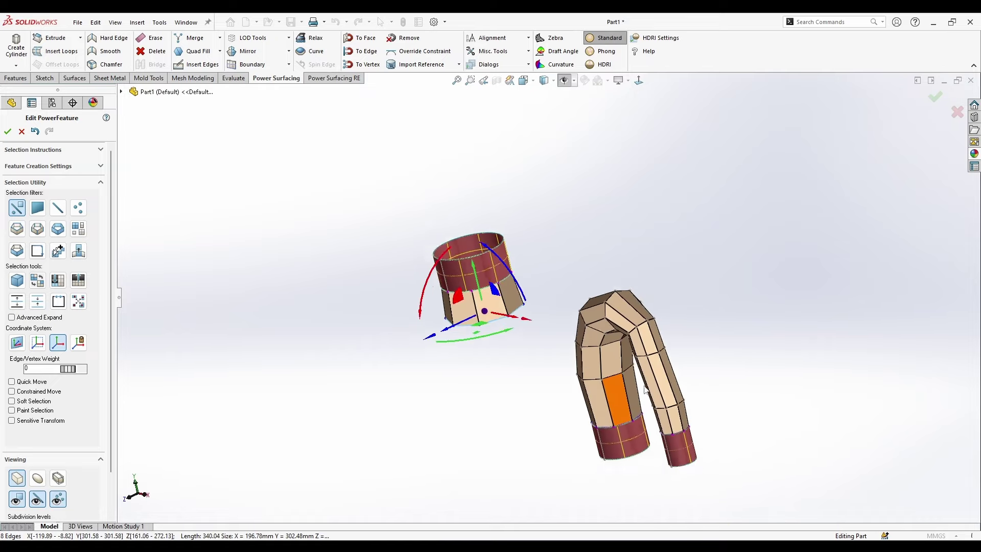
pyautogui.scroll(-3, 634, 368)
pyautogui.scroll(-2, 614, 308)
pyautogui.press('Escape')
# Delete the four upper faces of the bridge between the two smaller branches to open a hole facing the largest cylinder
pyautogui.moveTo(586, 286); pyautogui.dragTo(468, 346, button='middle')
pyautogui.scroll(-3, 471, 350)
pyautogui.click(492, 281)
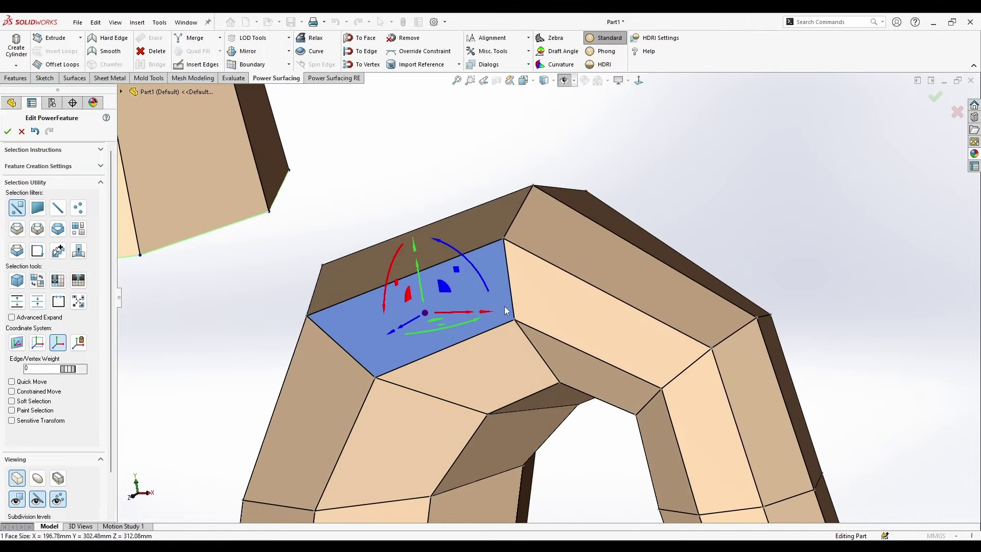
pyautogui.keyDown('ctrl'); pyautogui.click(532, 302); pyautogui.keyUp('ctrl')
pyautogui.keyDown('ctrl'); pyautogui.click(578, 247); pyautogui.keyUp('ctrl')
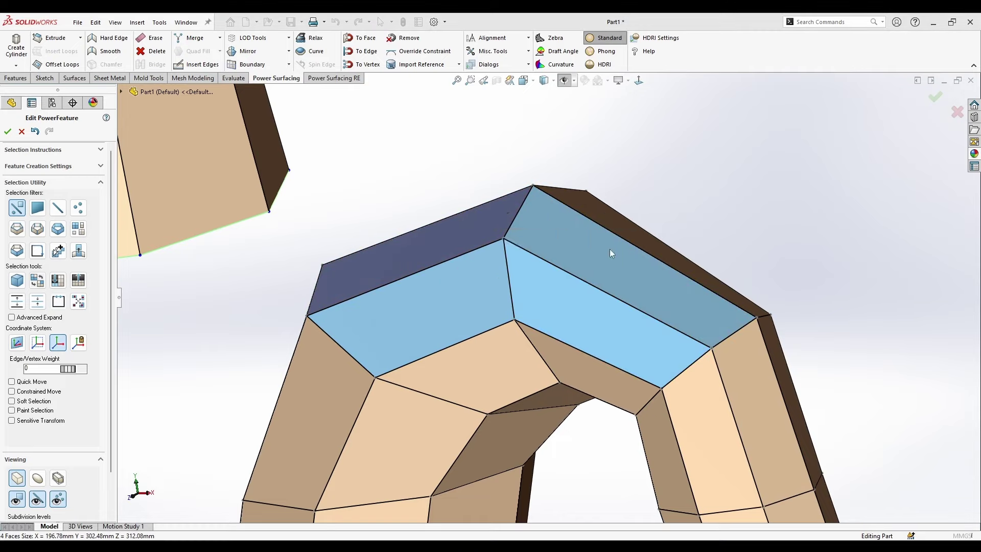
pyautogui.moveTo(609, 249); pyautogui.dragTo(585, 285, button='middle')
pyautogui.press('Escape')
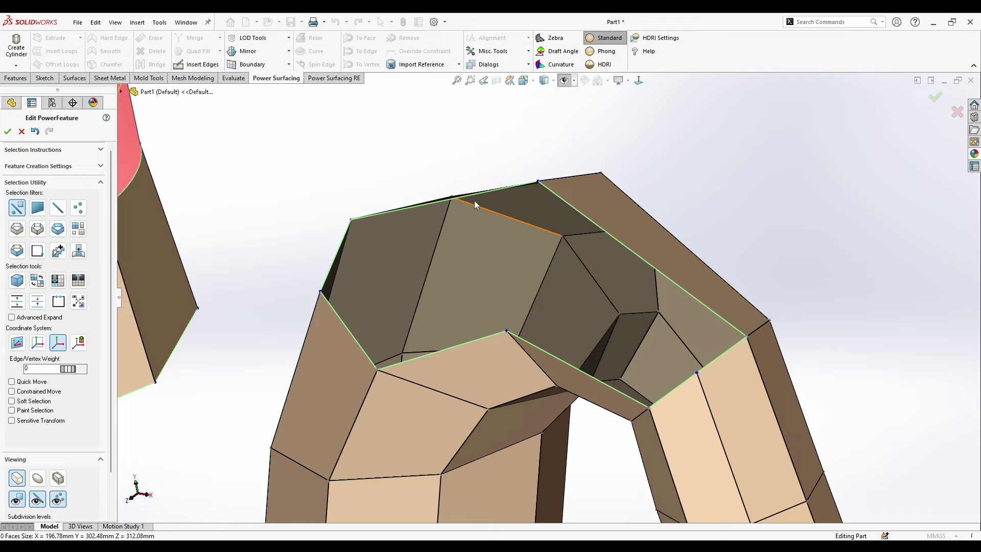
pyautogui.moveTo(333, 274); pyautogui.dragTo(341, 289, button='middle')
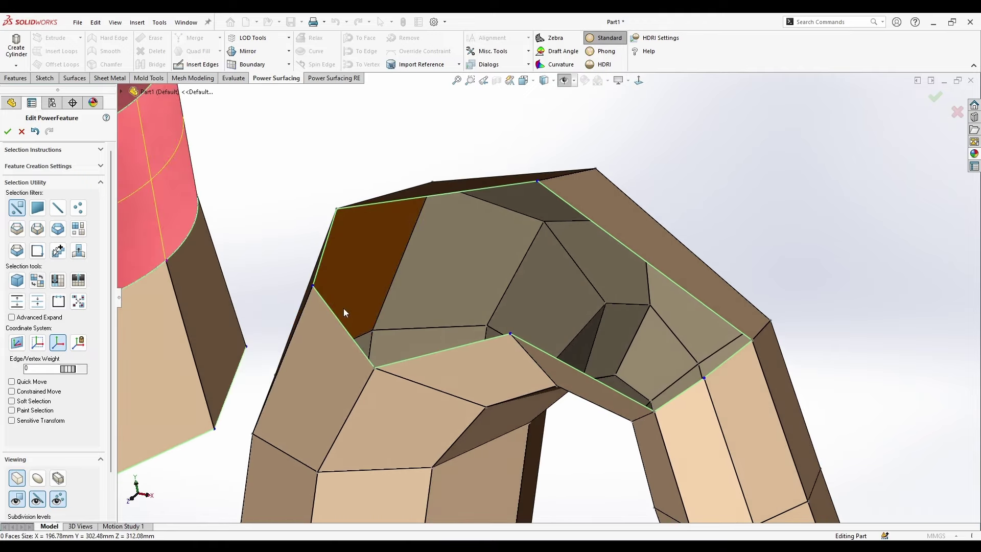
# Bridge the new opening's edge loop to the largest cylinder's bottom edge loop with one segment
pyautogui.rightClick(706, 345)
pyautogui.click(724, 331)
pyautogui.scroll(4, 547, 285)
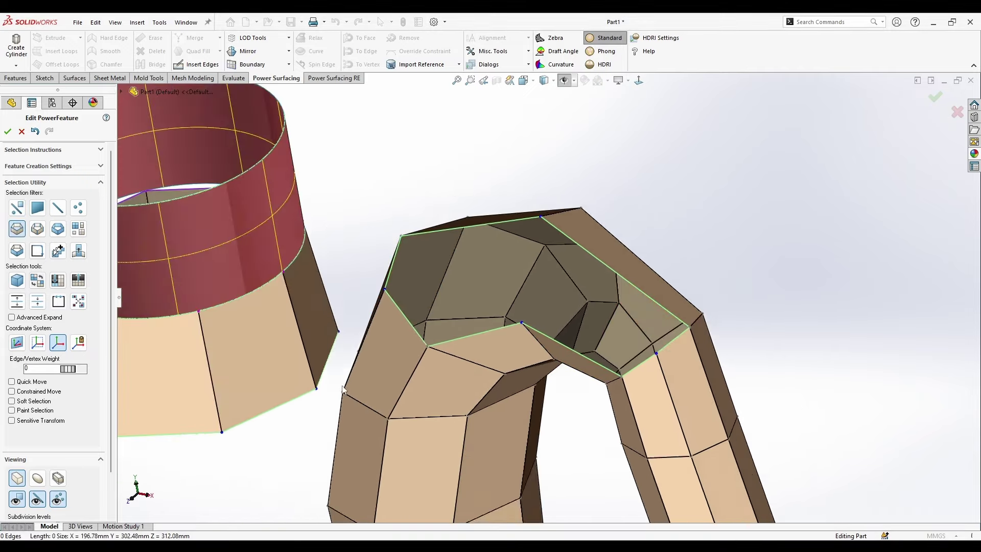
pyautogui.moveTo(547, 285); pyautogui.dragTo(364, 364, button='middle')
pyautogui.click(520, 327)
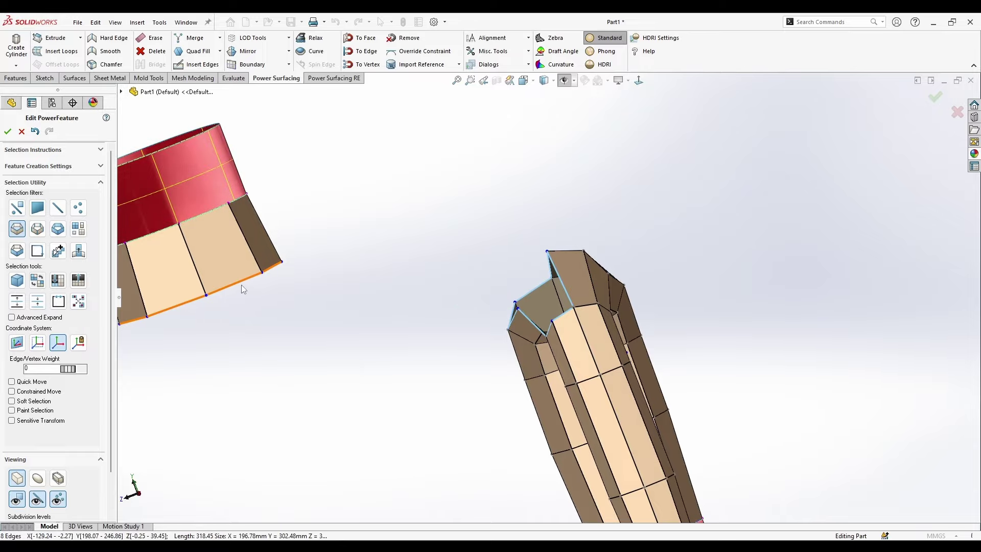
pyautogui.rightClick(282, 258)
pyautogui.click(350, 325)
pyautogui.moveTo(435, 368); pyautogui.dragTo(390, 490, button='middle')
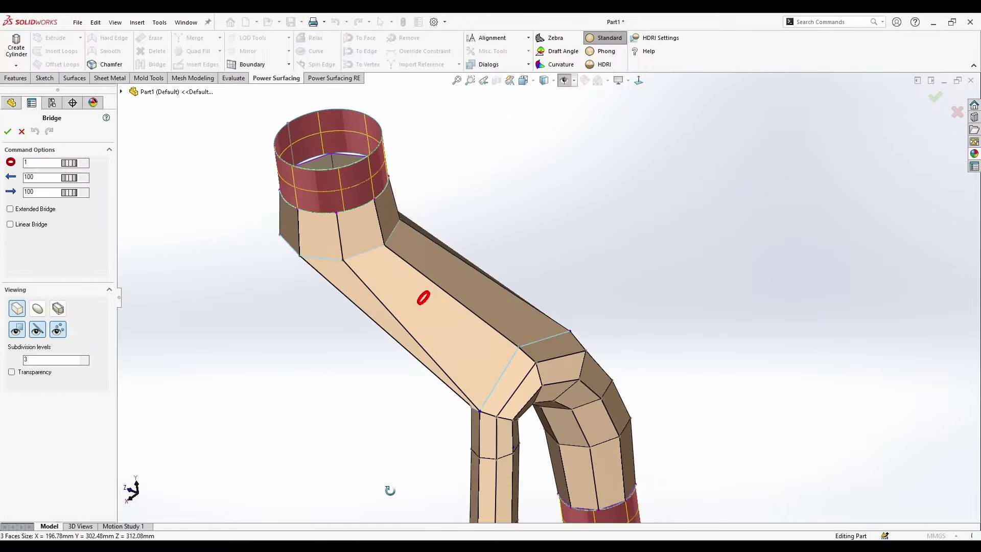
pyautogui.scroll(1, 614, 372)
pyautogui.press('Return')
# Inspect the joined branches in the smooth surface display, and return to the control-cage display
pyautogui.moveTo(614, 372)
pyautogui.mouseDown(button='middle')
pyautogui.moveTo(548, 279)
pyautogui.moveTo(600, 351)
pyautogui.moveTo(504, 368)
pyautogui.moveTo(333, 368)
pyautogui.mouseUp(button='middle')
pyautogui.scroll(-2, 333, 368)
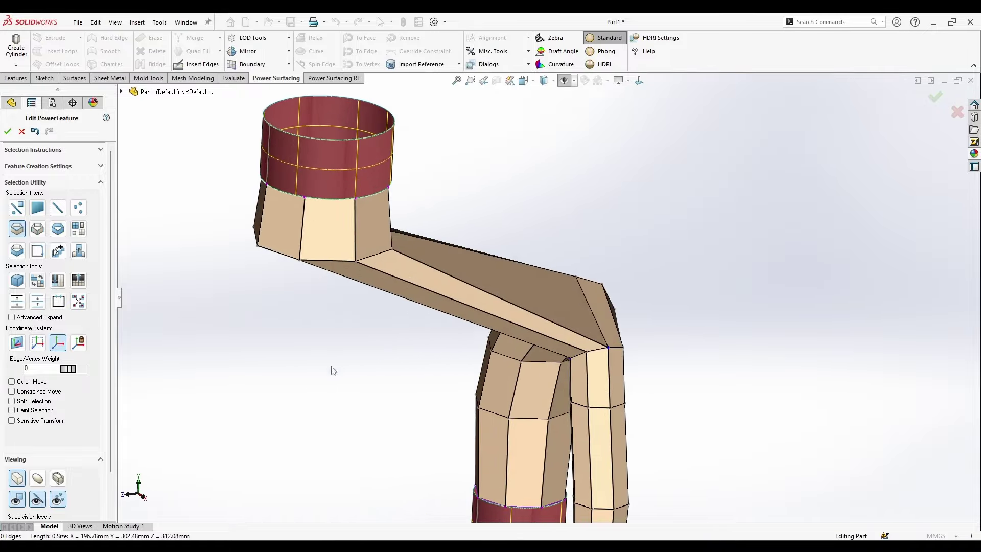
pyautogui.click(37, 478)
pyautogui.moveTo(383, 432)
pyautogui.mouseDown(button='middle')
pyautogui.moveTo(327, 391)
pyautogui.moveTo(427, 372)
pyautogui.moveTo(371, 364)
pyautogui.moveTo(322, 373)
pyautogui.moveTo(511, 346)
pyautogui.moveTo(570, 394)
pyautogui.mouseUp(button='middle')
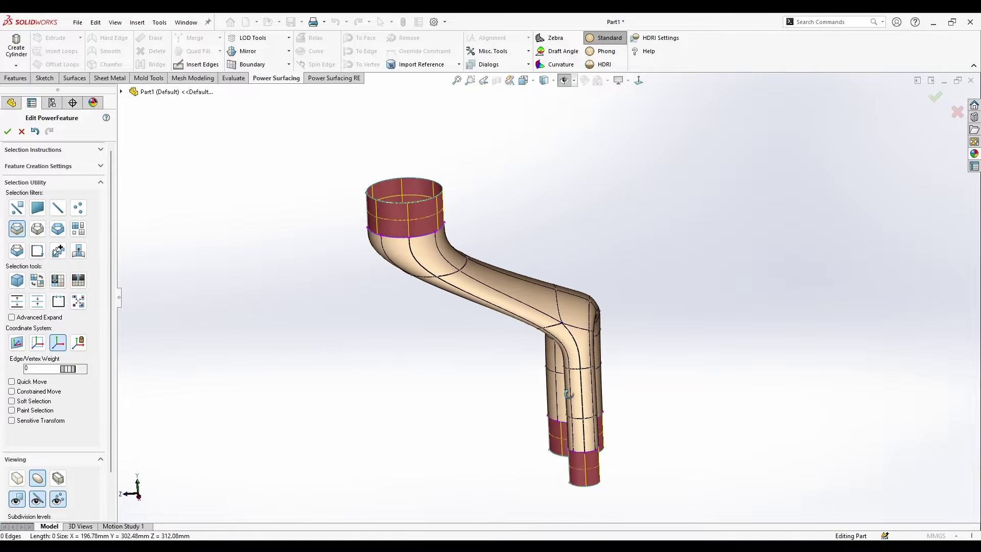
pyautogui.scroll(-2, 521, 337)
pyautogui.moveTo(521, 338); pyautogui.dragTo(485, 304, button='middle')
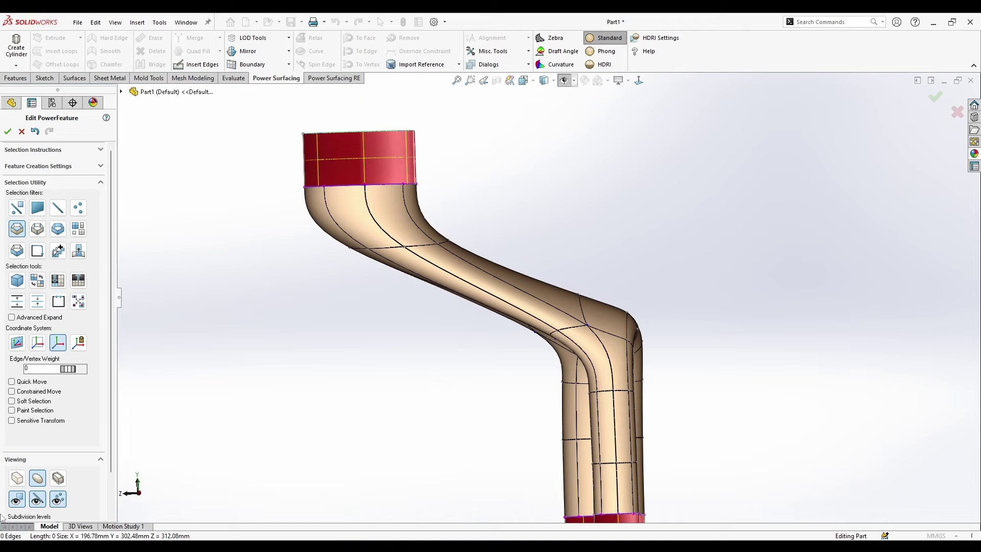
pyautogui.click(21, 478)
# Try inserting an edge loop across the middle of the bridge to the largest cylinder
pyautogui.doubleClick(383, 240)
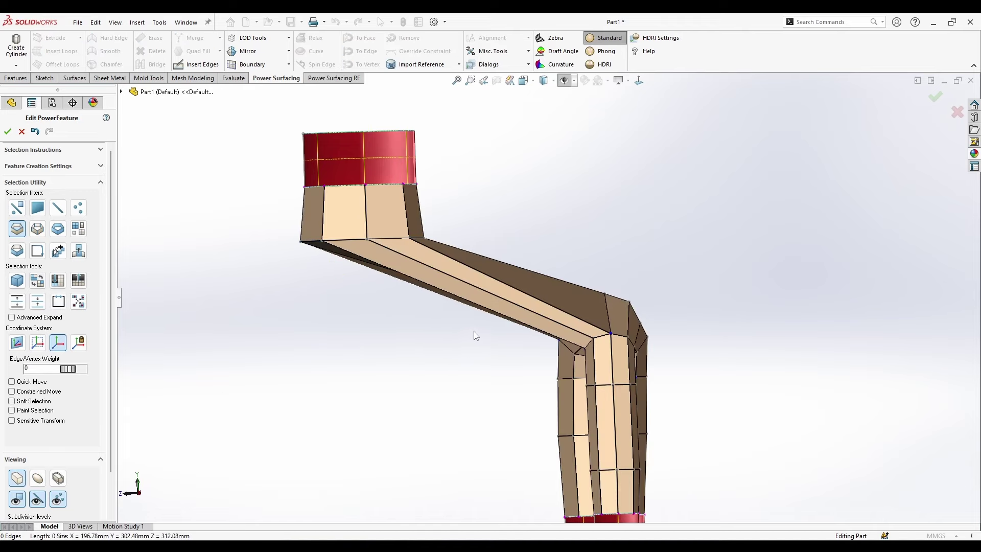
pyautogui.click(495, 293)
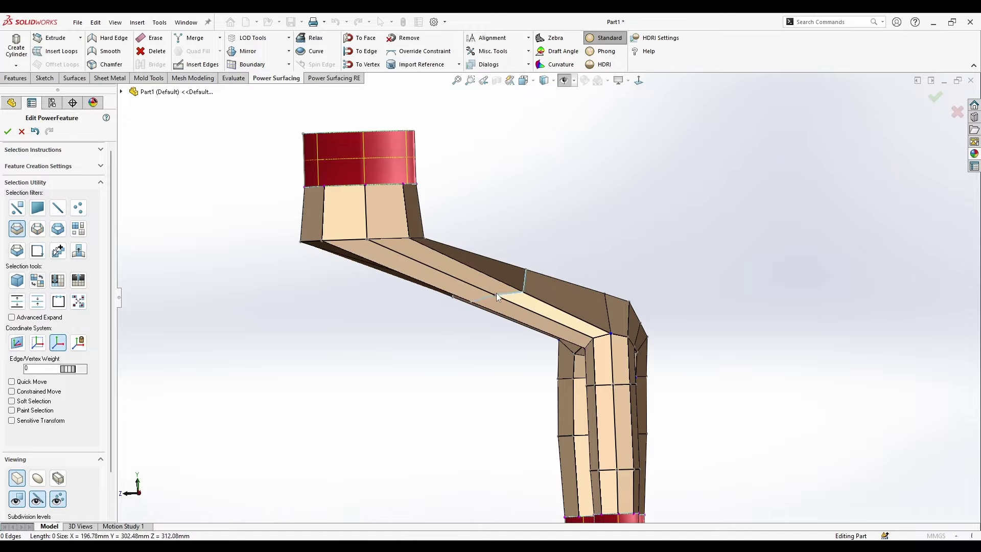
pyautogui.moveTo(463, 367); pyautogui.dragTo(481, 401, button='middle')
# Undo the inserted loop and the one-segment bridge, and bridge the same two edge loops again with two segments
pyautogui.hotkey('ctrl', 'z')
pyautogui.hotkey('ctrl', 'z')
pyautogui.hotkey('ctrl', 'z')
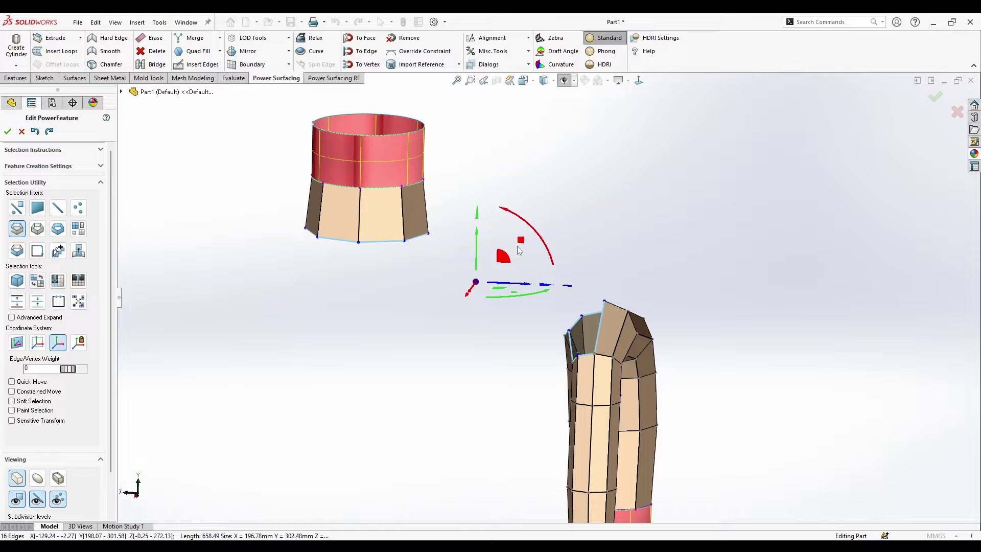
pyautogui.click(161, 67)
pyautogui.click(84, 164)
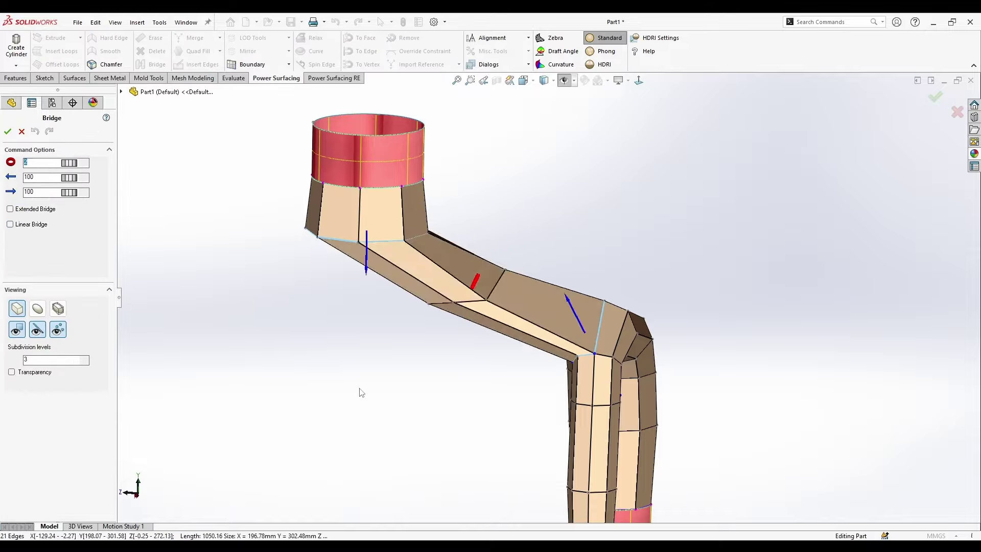
pyautogui.moveTo(361, 394); pyautogui.dragTo(385, 402, button='middle')
pyautogui.press('Return')
# Adjust the center vertex on the underside of the large bridge's middle loop to about Y 245 mm, Z 160 mm
pyautogui.rightClick(384, 402)
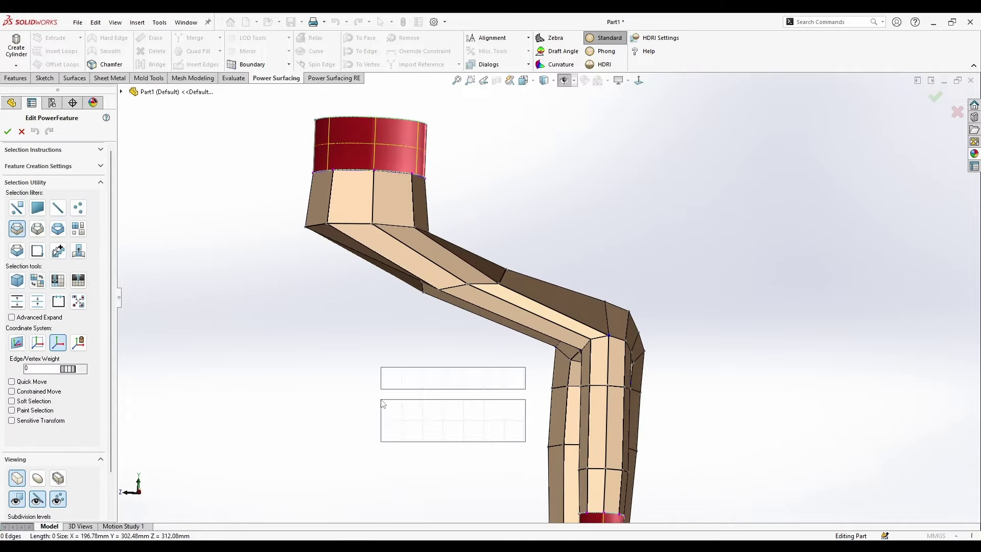
pyautogui.click(494, 379)
pyautogui.click(500, 282)
pyautogui.moveTo(500, 287); pyautogui.dragTo(385, 306, button='middle')
pyautogui.rightClick(385, 306)
pyautogui.click(444, 287)
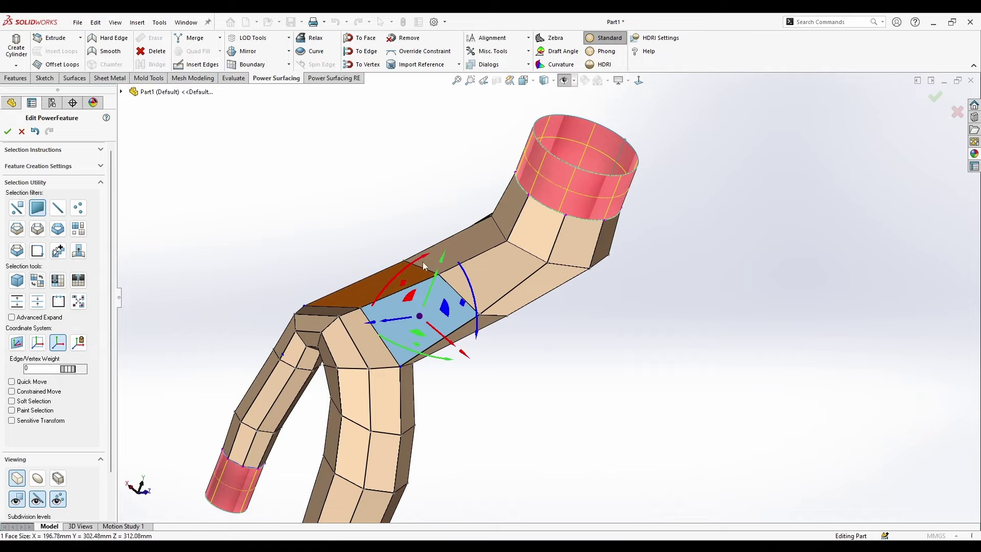
pyautogui.press('Escape')
pyautogui.click(456, 287)
pyautogui.keyDown('ctrl'); pyautogui.click(425, 271); pyautogui.keyUp('ctrl')
pyautogui.moveTo(425, 270); pyautogui.dragTo(584, 313, button='middle')
pyautogui.click(519, 298)
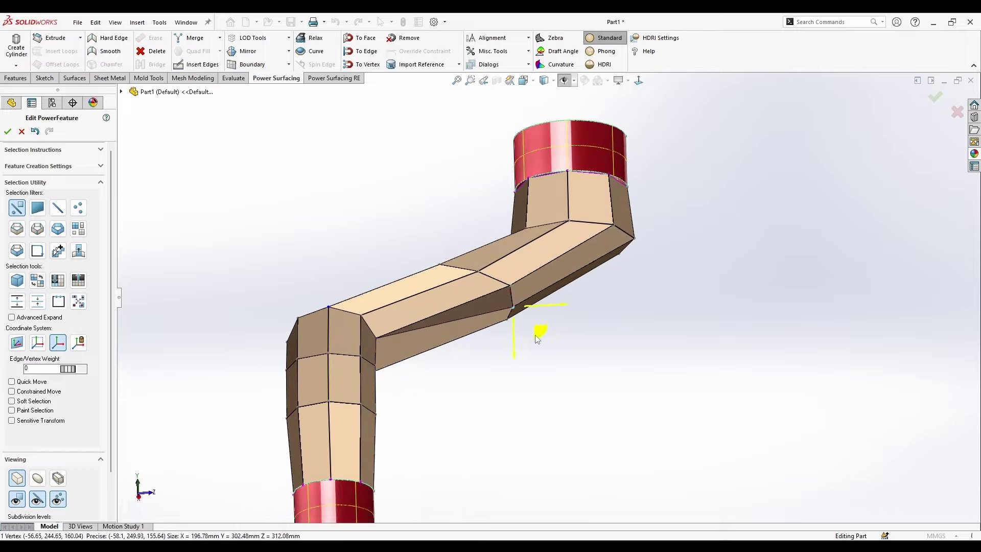
# Shift the center vertex on the upper side of the large bridge's middle loop sideways to line up with the largest cylinder's center edge
pyautogui.moveTo(535, 336); pyautogui.dragTo(607, 203, button='middle')
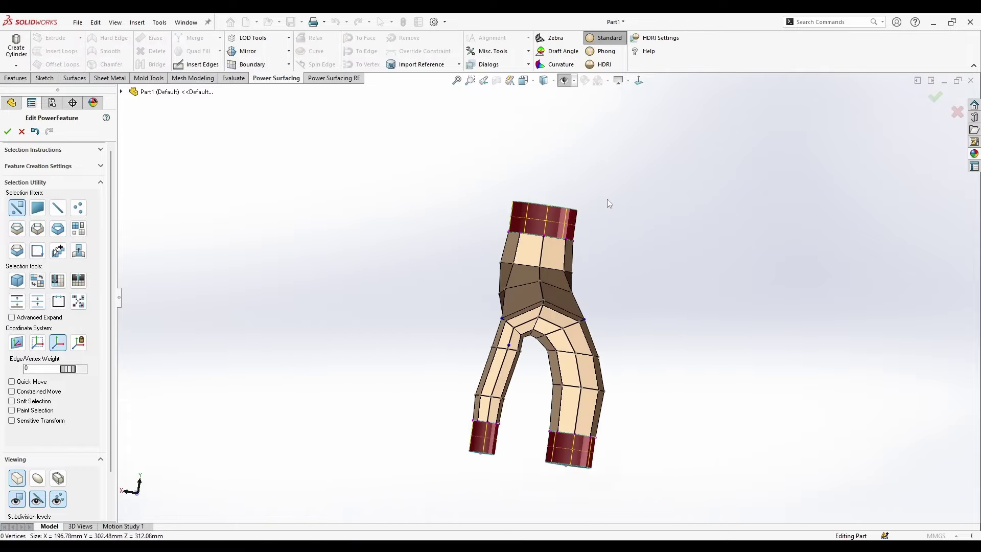
pyautogui.scroll(-5, 526, 258)
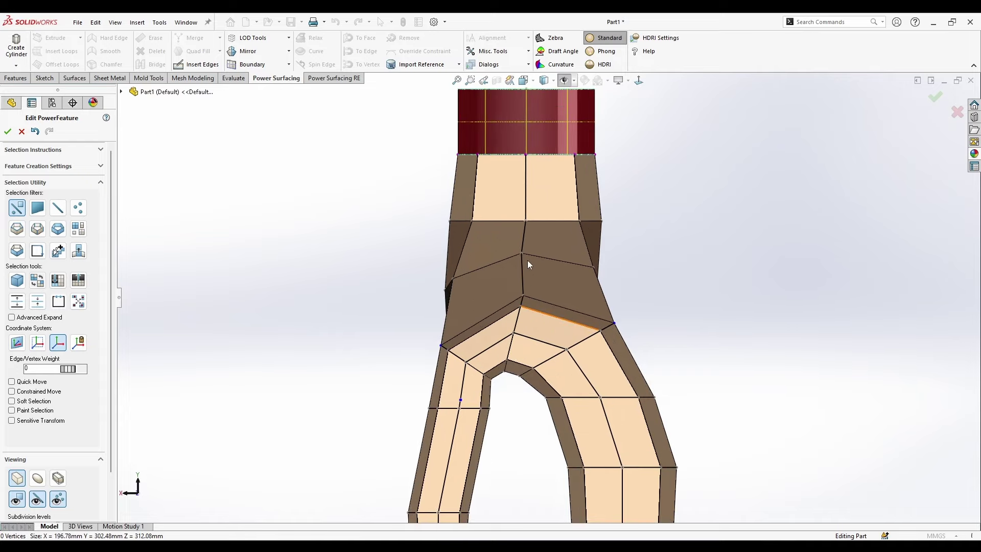
pyautogui.click(522, 253)
pyautogui.moveTo(495, 230); pyautogui.dragTo(507, 235)
pyautogui.click(740, 281)
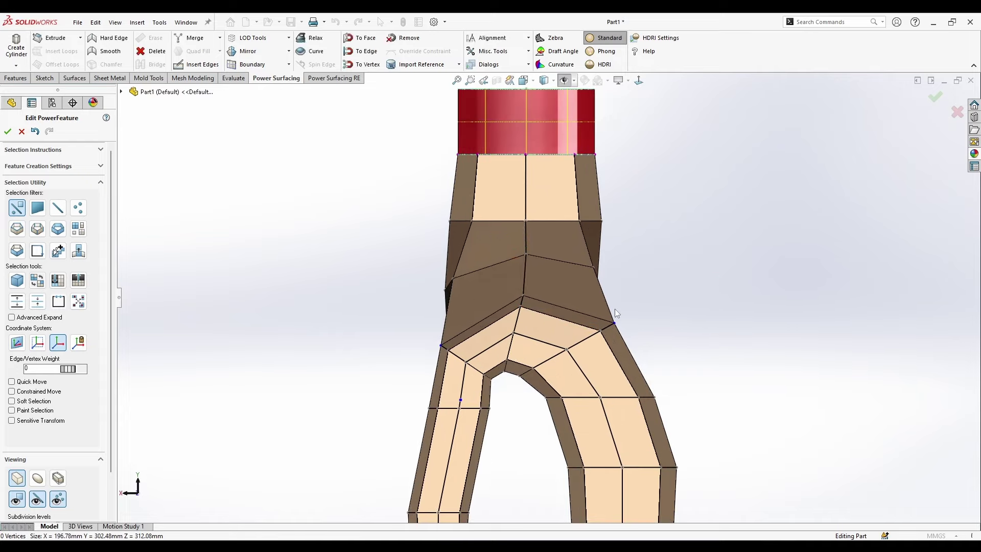
# Delete the stray vertex on the center edge of the smallest branch's upper segment
pyautogui.scroll(4, 562, 272)
pyautogui.scroll(-3, 522, 356)
pyautogui.click(521, 306)
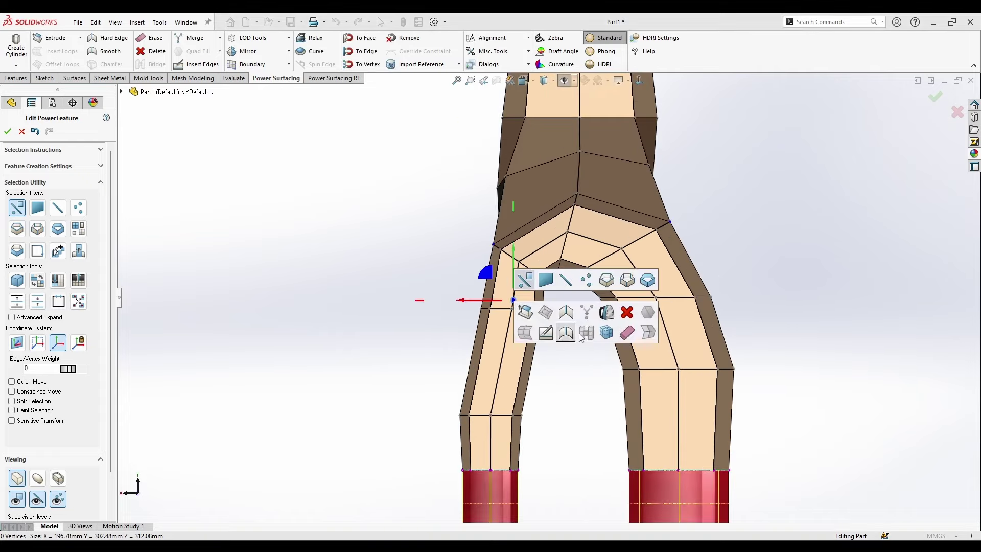
pyautogui.click(628, 333)
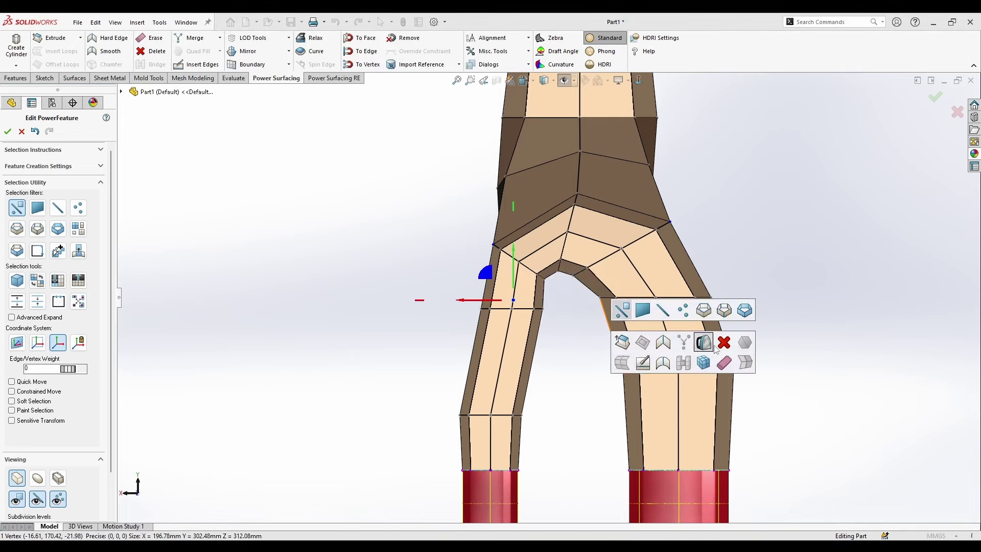
pyautogui.click(720, 369)
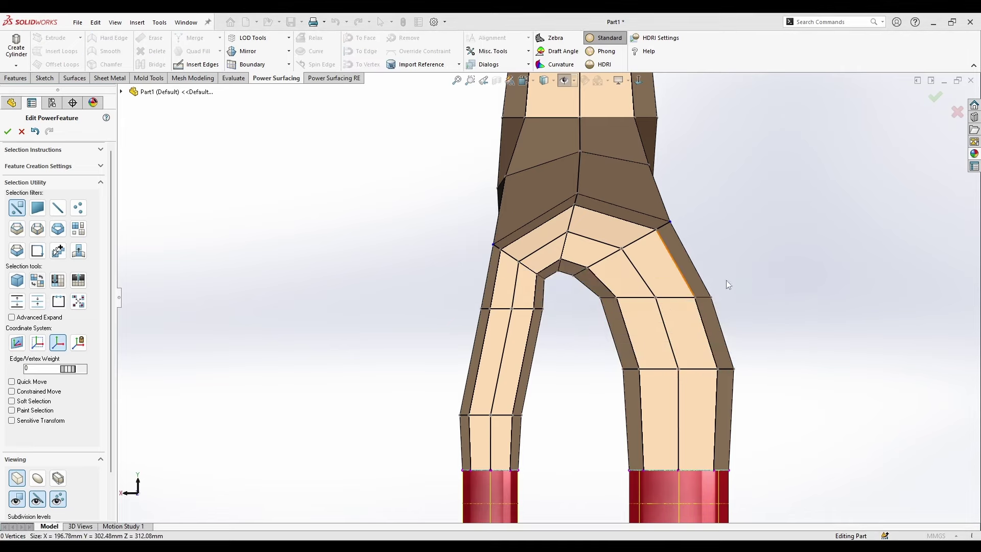
# Shift the smallest branch's upper edge loop slightly outward, away from the middle branch
pyautogui.press('l')
pyautogui.click(485, 315)
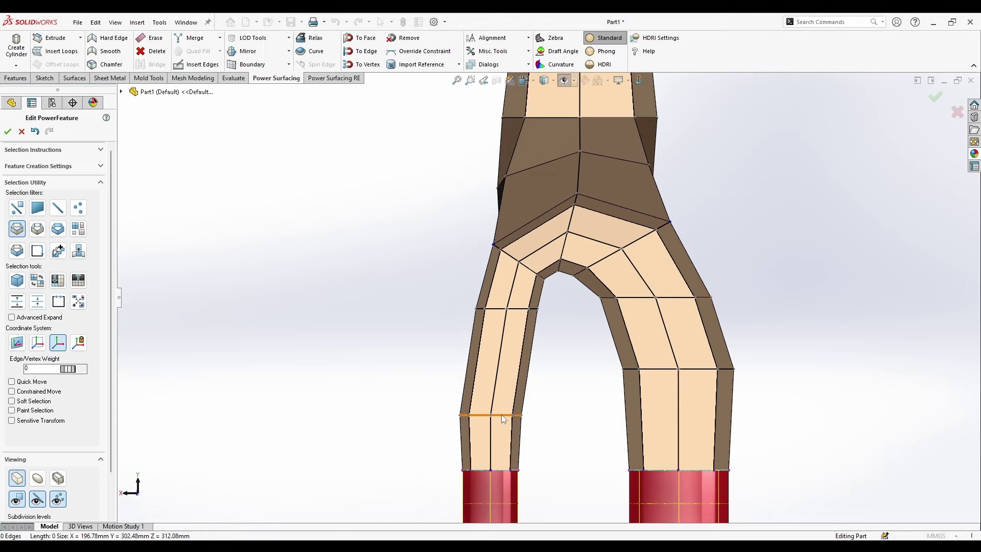
# Shift the smallest branch's lower edge loop slightly inward, toward the middle branch
pyautogui.moveTo(469, 419); pyautogui.dragTo(471, 419)
pyautogui.moveTo(564, 442); pyautogui.dragTo(592, 448)
pyautogui.scroll(4, 623, 315)
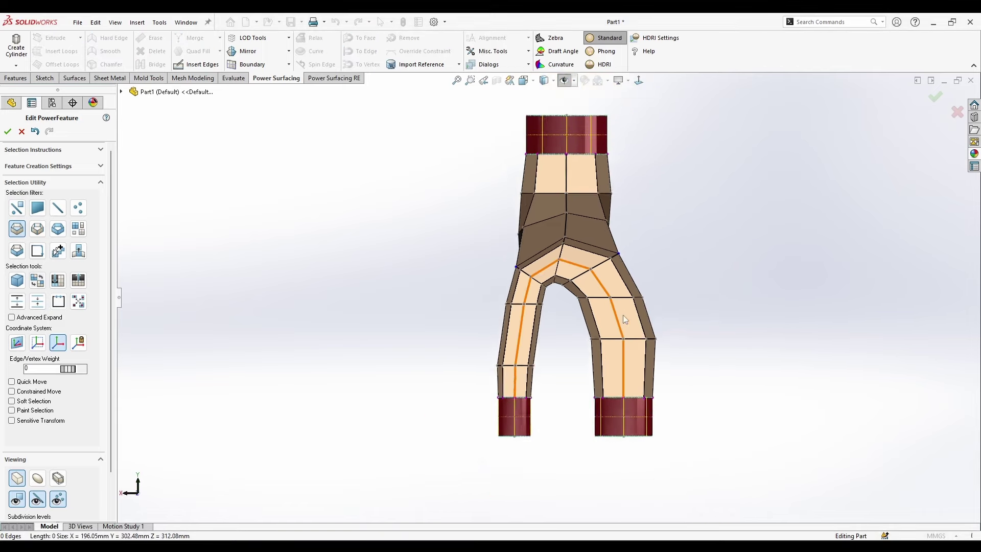
pyautogui.scroll(-3, 593, 227)
pyautogui.rightClick(506, 259)
pyautogui.click(516, 235)
pyautogui.scroll(3, 320, 344)
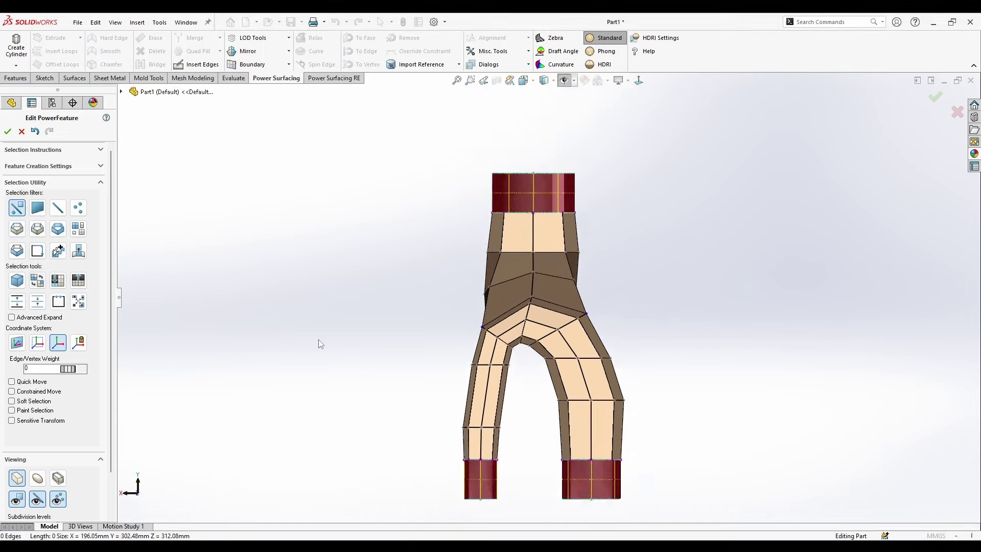
# Display the branching shape as a smooth subdivision surface instead of its faceted control cage
pyautogui.moveTo(320, 344); pyautogui.dragTo(565, 300, button='middle')
pyautogui.scroll(-2, 233, 289)
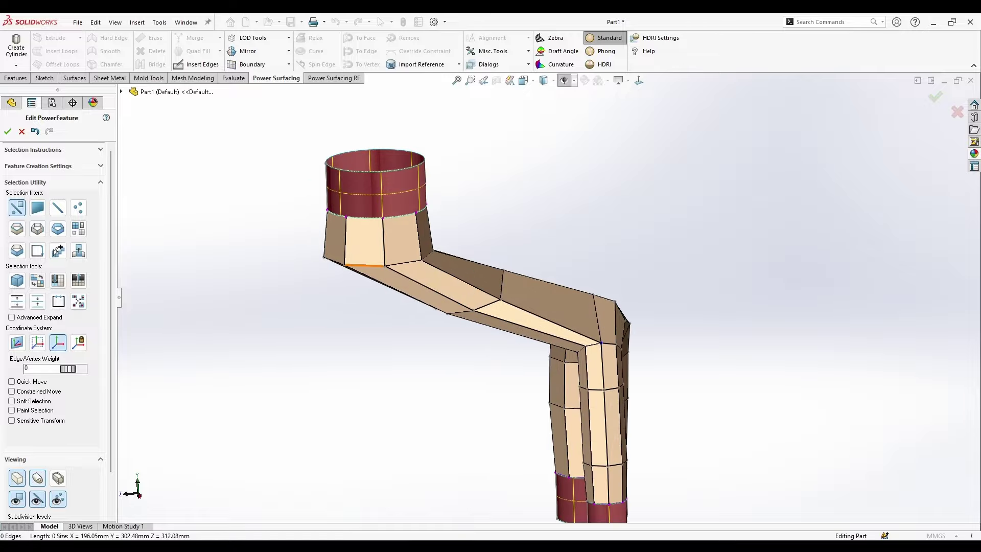
pyautogui.click(37, 477)
pyautogui.moveTo(408, 371); pyautogui.dragTo(532, 215, button='middle')
pyautogui.scroll(-3, 578, 416)
pyautogui.scroll(-2, 532, 280)
pyautogui.scroll(-4, 527, 263)
# Lower the four faces at the crotch between the middle and smallest branches using Soft Selection with a value of 6
pyautogui.click(527, 264)
pyautogui.keyDown('ctrl'); pyautogui.click(546, 279); pyautogui.keyUp('ctrl')
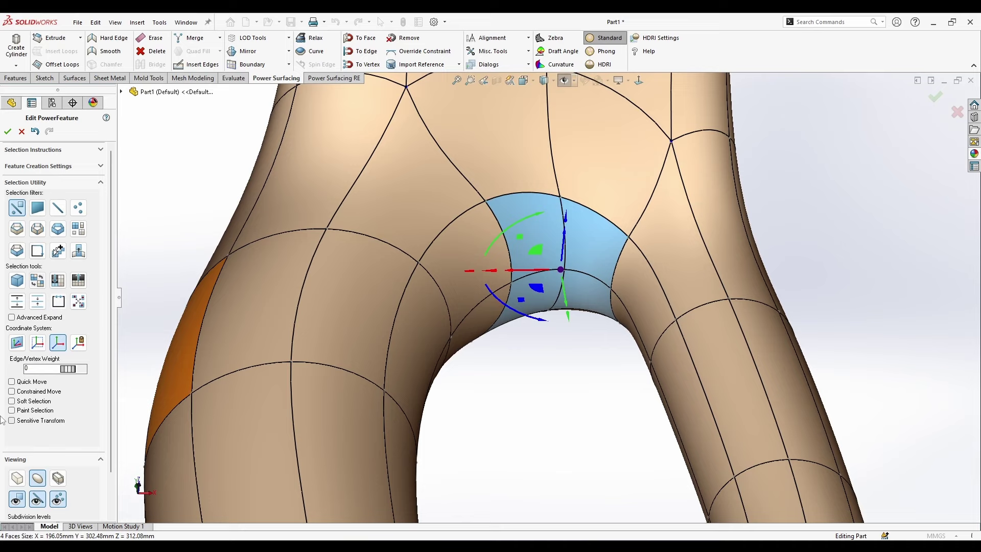
pyautogui.click(26, 400)
pyautogui.scroll(2, 477, 364)
pyautogui.moveTo(477, 363); pyautogui.dragTo(449, 360, button='middle')
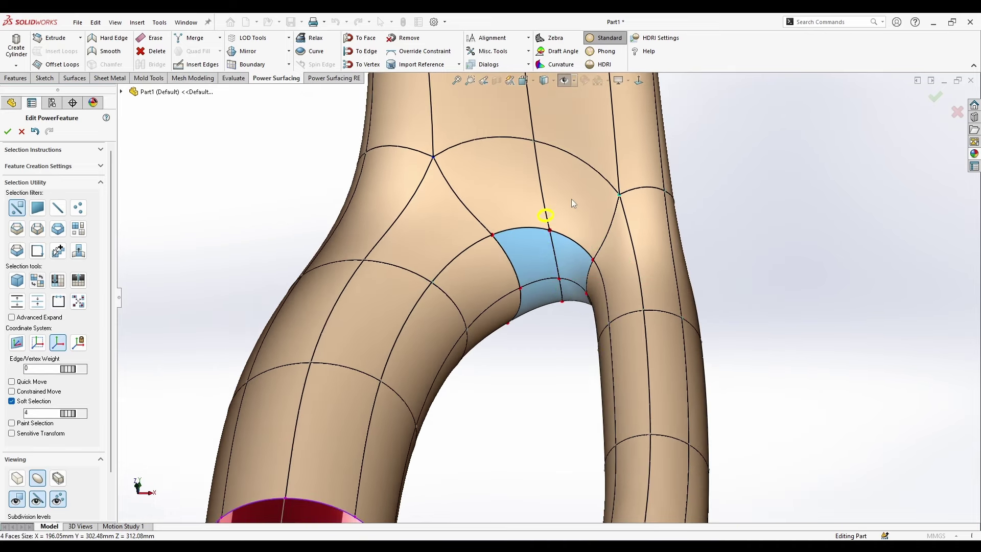
pyautogui.moveTo(571, 199); pyautogui.dragTo(574, 195)
pyautogui.moveTo(579, 299); pyautogui.dragTo(574, 313)
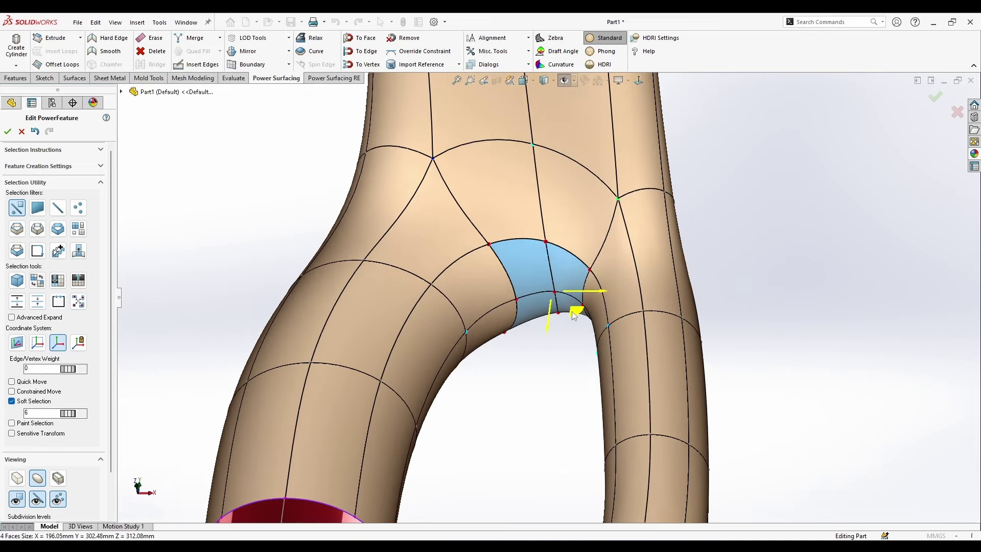
# Lower a wider strip of six faces along the underside of the crotch, keeping the soft selection falloff active
pyautogui.click(638, 81)
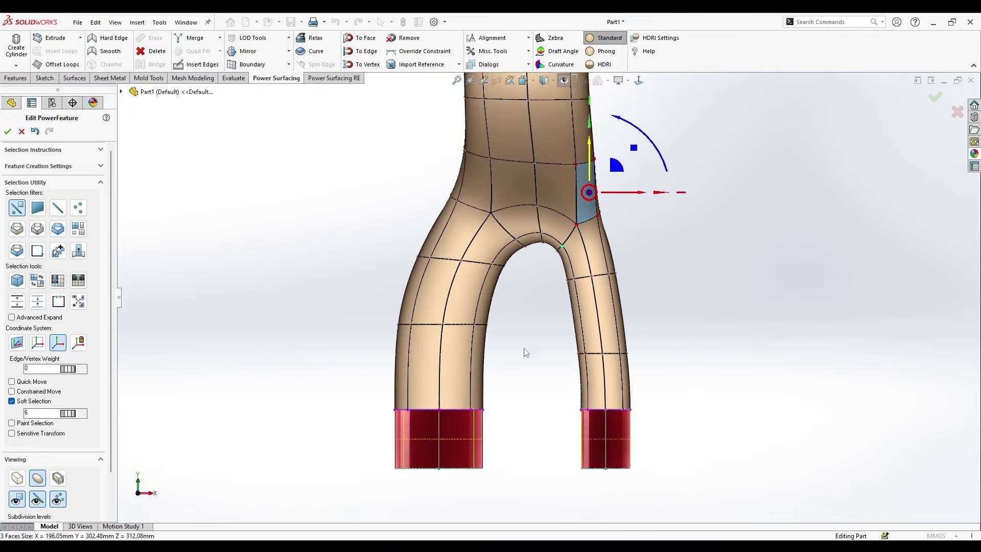
pyautogui.scroll(-3, 527, 294)
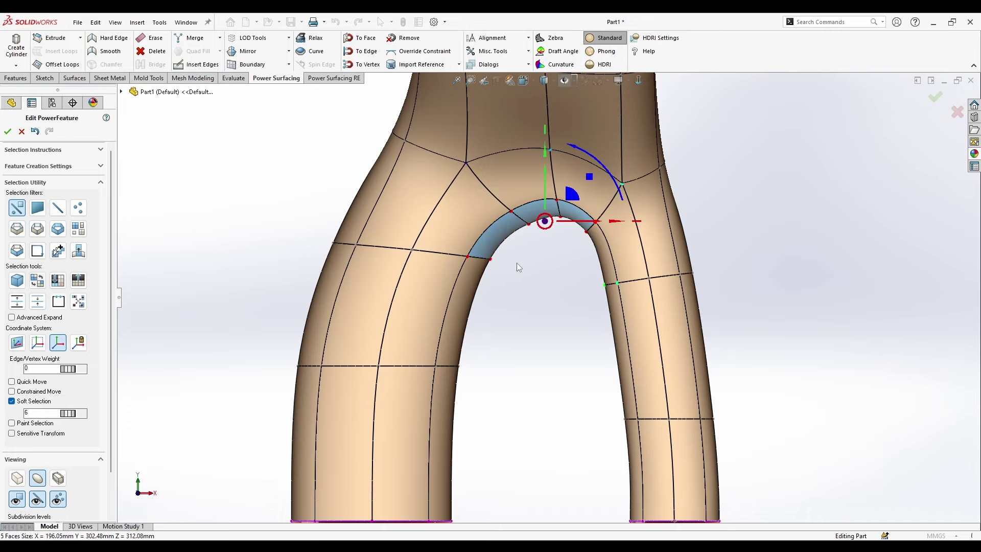
pyautogui.moveTo(568, 244)
pyautogui.mouseDown(button='middle')
pyautogui.moveTo(498, 247)
pyautogui.moveTo(581, 236)
pyautogui.mouseUp(button='middle')
pyautogui.keyDown('ctrl'); pyautogui.click(519, 245); pyautogui.keyUp('ctrl')
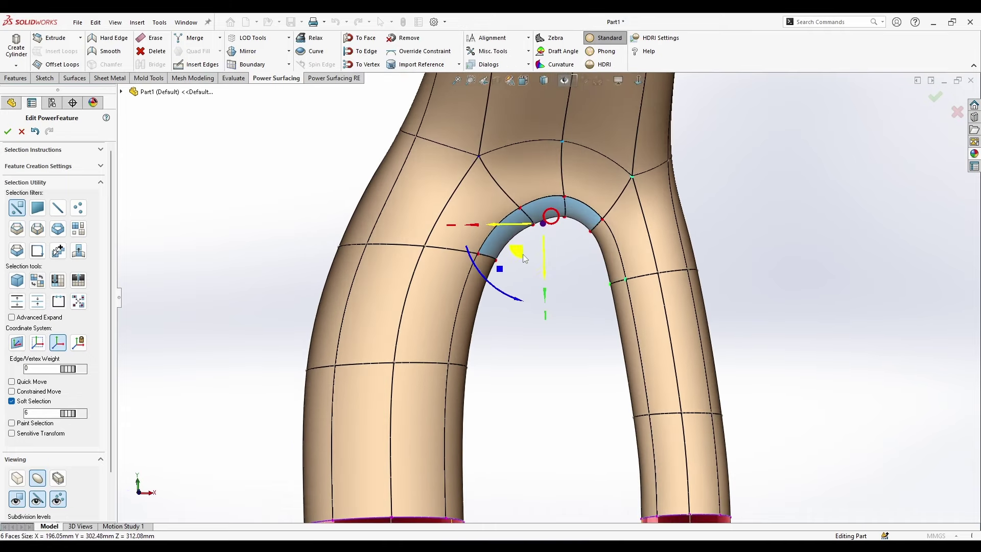
pyautogui.moveTo(523, 253); pyautogui.dragTo(562, 284)
# Turn off Soft Selection and adjust the crotch edges beside the middle and smallest branches to even out the arch
pyautogui.click(594, 251)
pyautogui.click(27, 401)
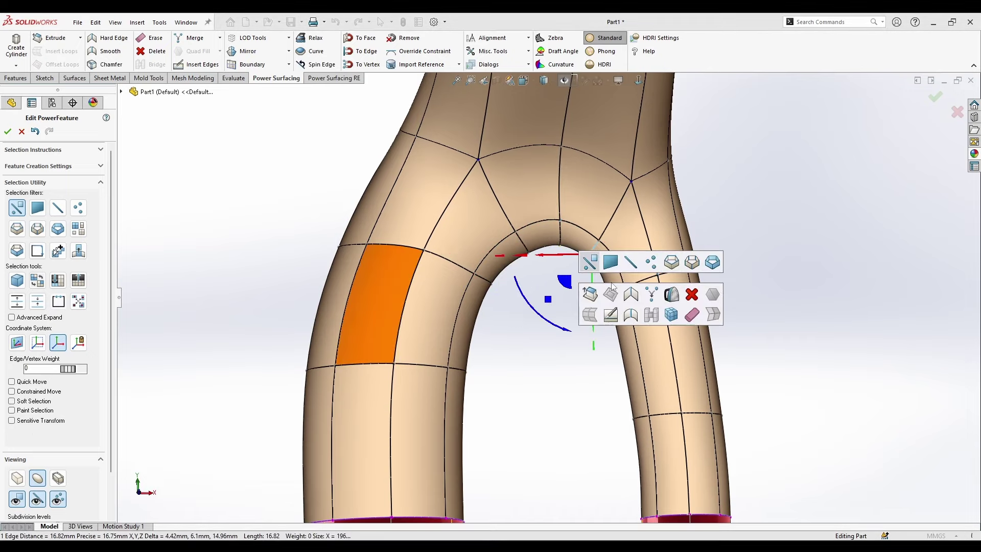
pyautogui.click(583, 260)
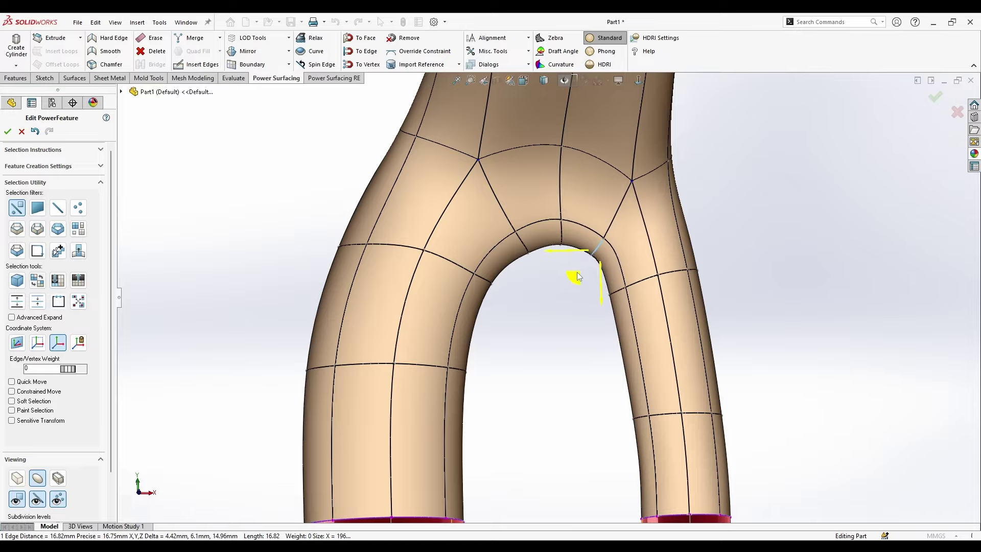
pyautogui.click(642, 82)
pyautogui.click(513, 245)
pyautogui.click(529, 233)
pyautogui.moveTo(562, 258); pyautogui.dragTo(629, 261, button='middle')
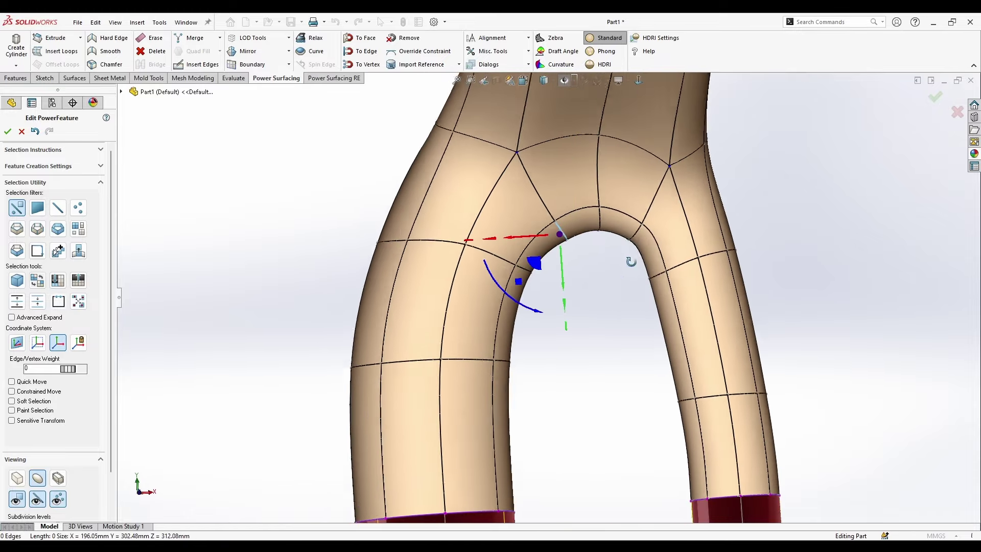
pyautogui.hotkey('ctrl', '8')
pyautogui.click(585, 262)
pyautogui.click(643, 224)
pyautogui.moveTo(669, 196); pyautogui.dragTo(658, 201)
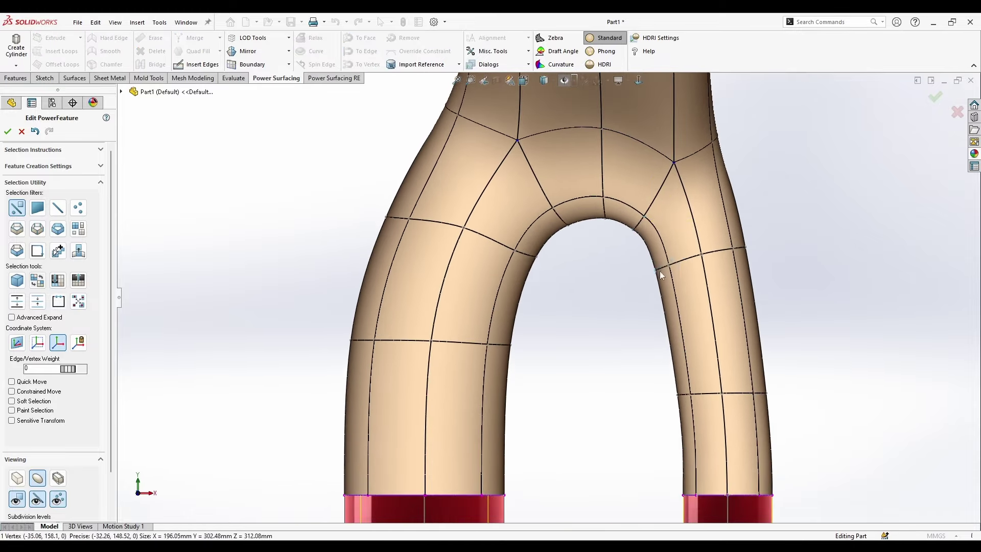
# Move the smallest branch's upper edge loop and the junction loop above it slightly downward and outward
pyautogui.doubleClick(663, 267)
pyautogui.moveTo(728, 213); pyautogui.dragTo(738, 232)
pyautogui.click(690, 159)
pyautogui.moveTo(698, 158); pyautogui.dragTo(697, 163)
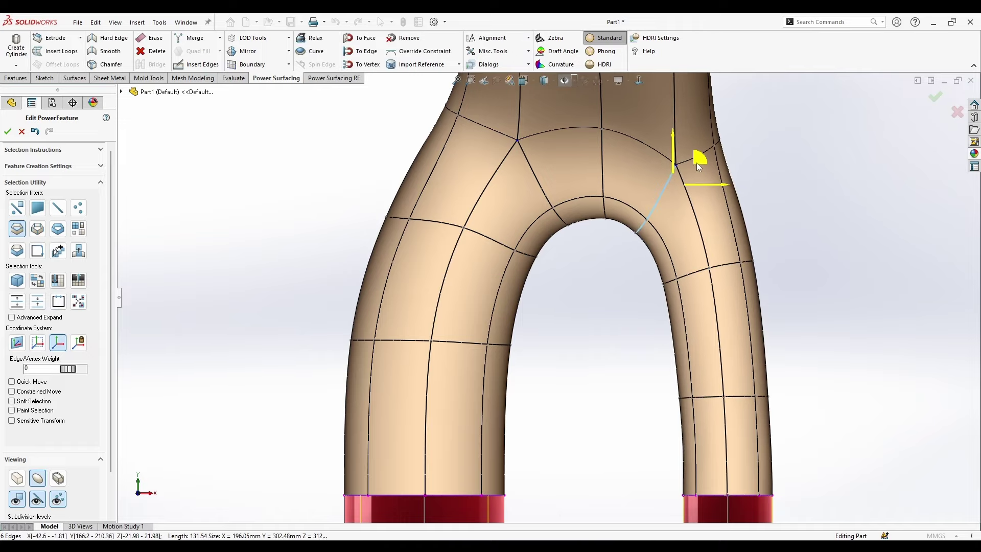
pyautogui.scroll(1, 460, 196)
pyautogui.press('s')
pyautogui.click(617, 341)
pyautogui.doubleClick(683, 256)
pyautogui.click(548, 397)
pyautogui.scroll(6, 670, 303)
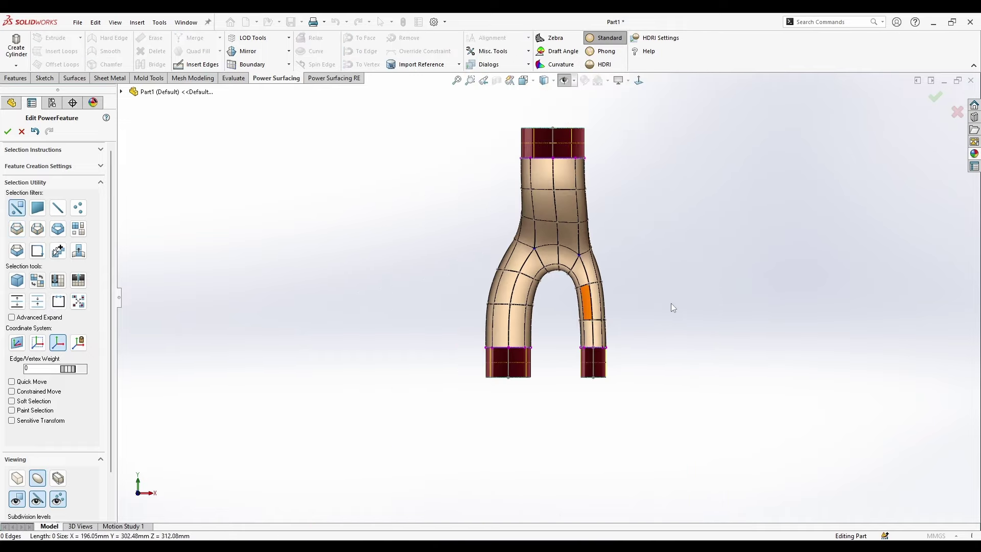
# Accept the Power Surfacing feature so the subdivision shape converts to SOLIDWORKS geometry
pyautogui.moveTo(670, 303); pyautogui.dragTo(628, 105, button='middle')
pyautogui.click(639, 81)
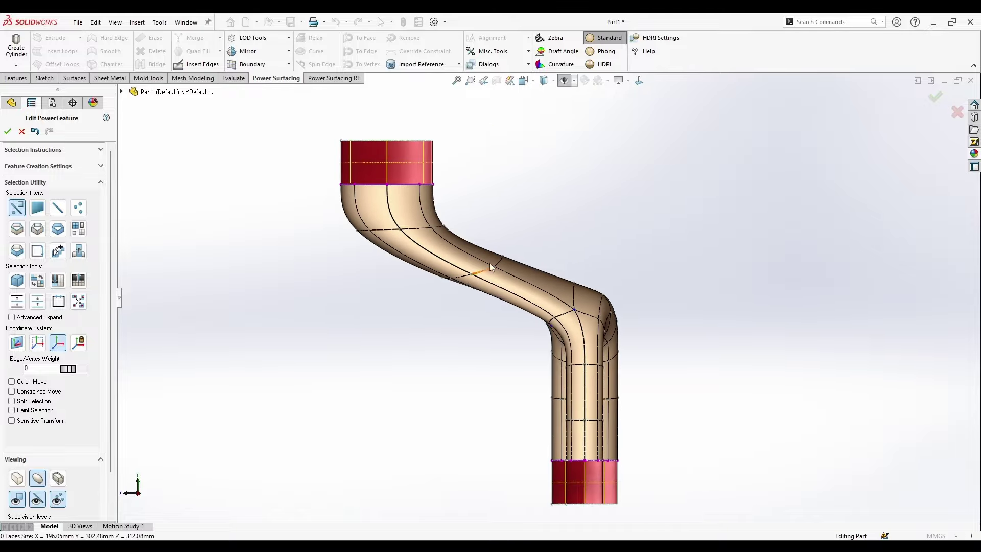
pyautogui.moveTo(490, 262); pyautogui.dragTo(512, 351, button='middle')
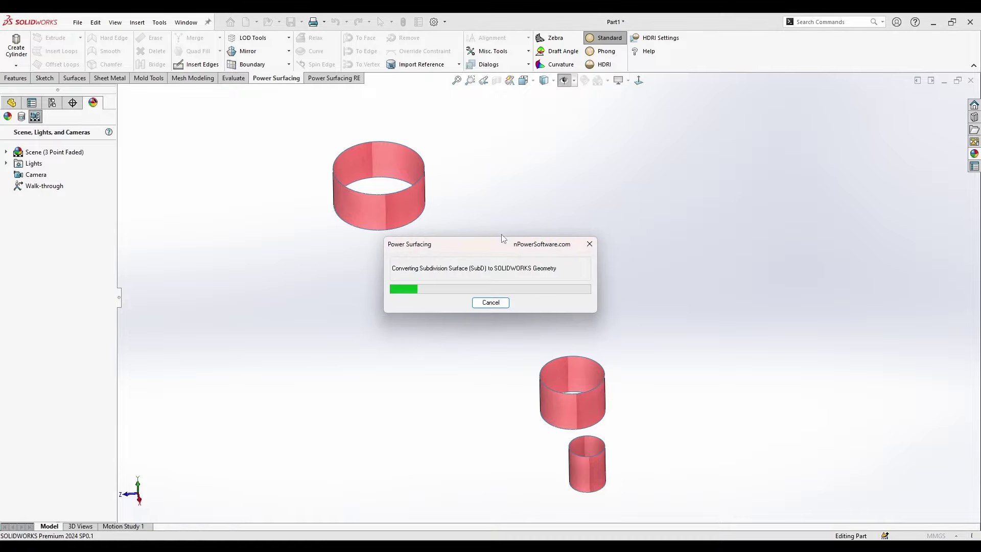
pyautogui.moveTo(497, 246); pyautogui.dragTo(459, 306, button='middle')
pyautogui.scroll(-2, 458, 305)
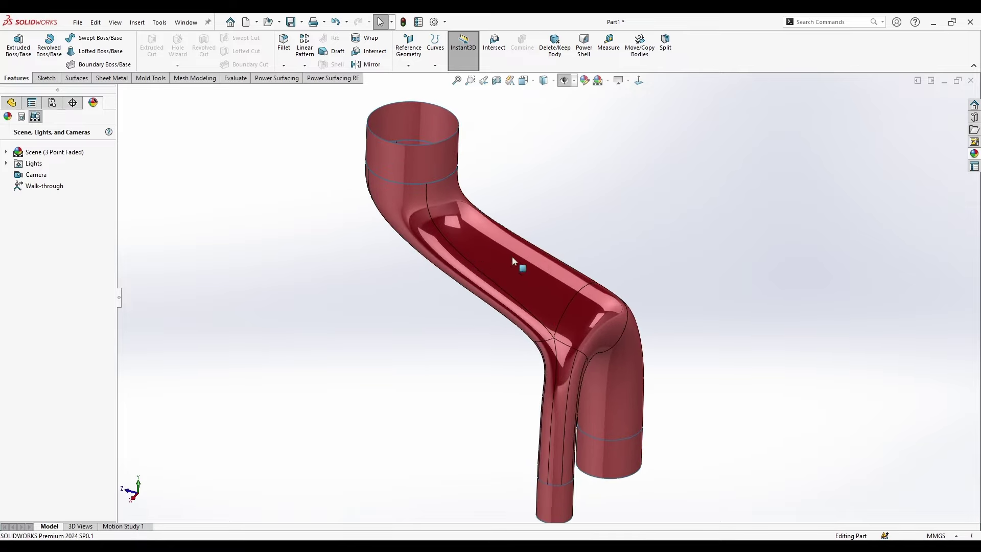
# Knit the three cylinder surfaces and the branching surface into one, with Merge entities enabled and a 0.10 mm tolerance
pyautogui.click(85, 79)
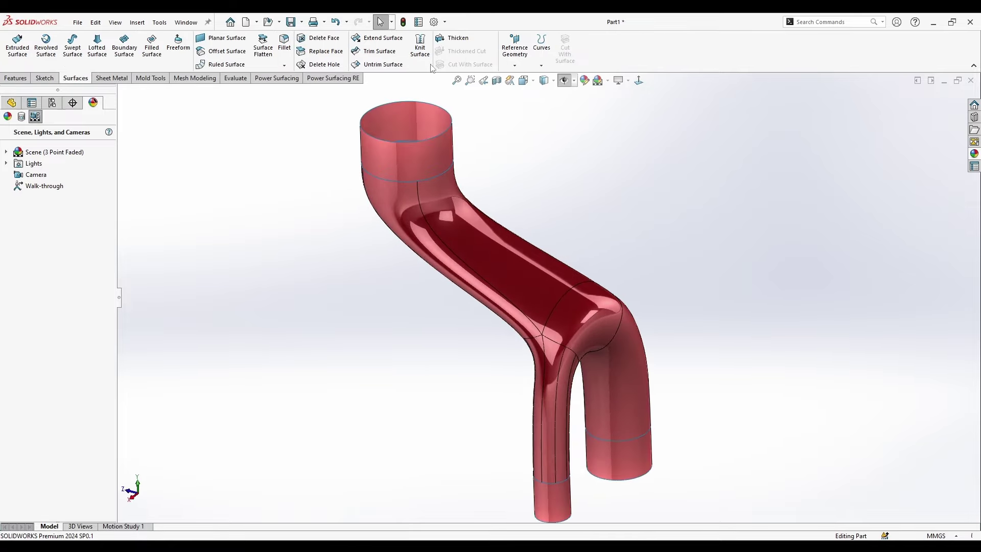
pyautogui.click(452, 39)
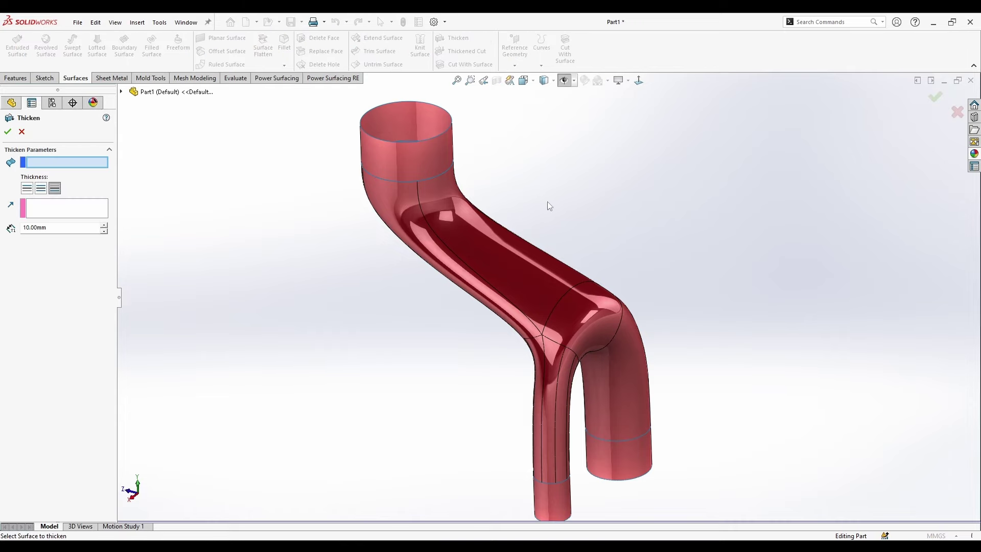
pyautogui.click(22, 133)
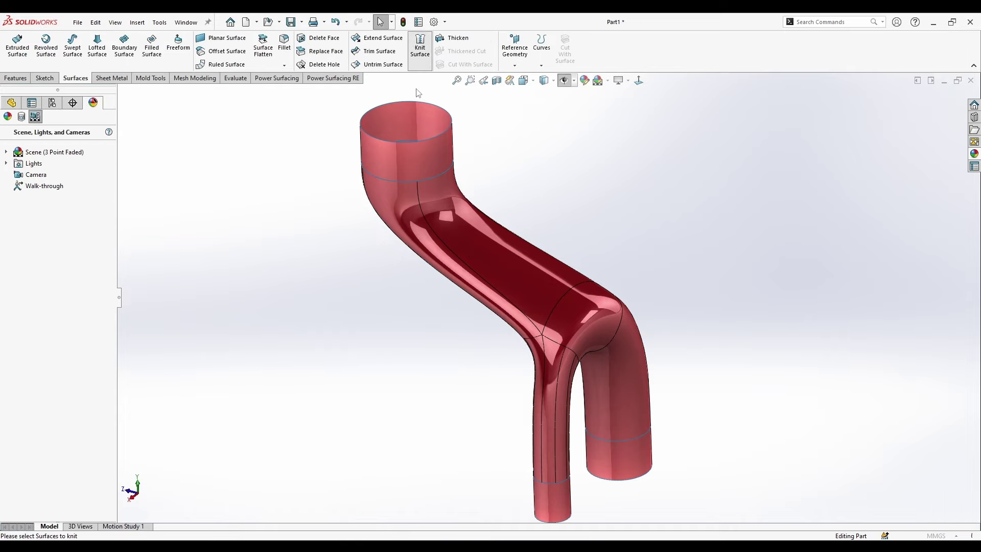
pyautogui.click(433, 164)
pyautogui.click(545, 336)
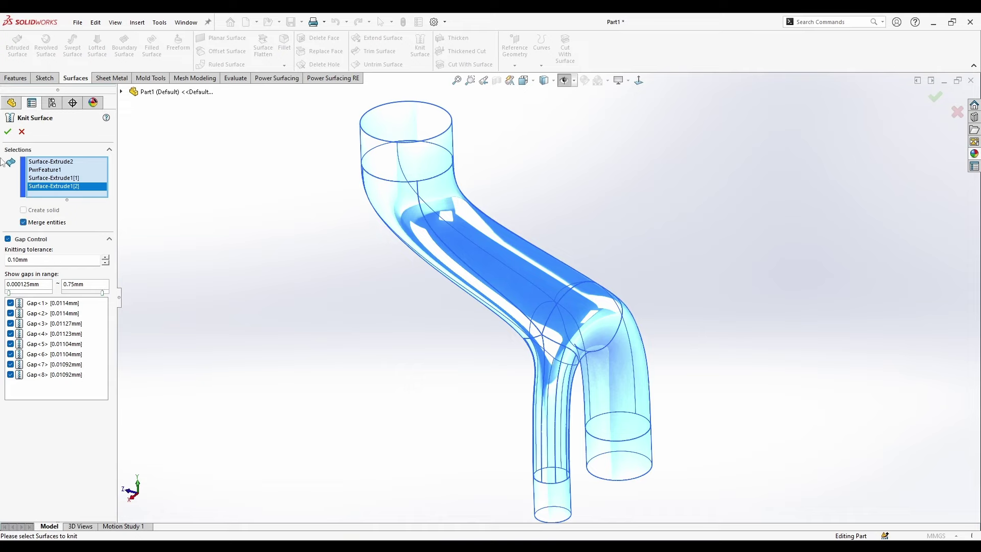
pyautogui.press('Return')
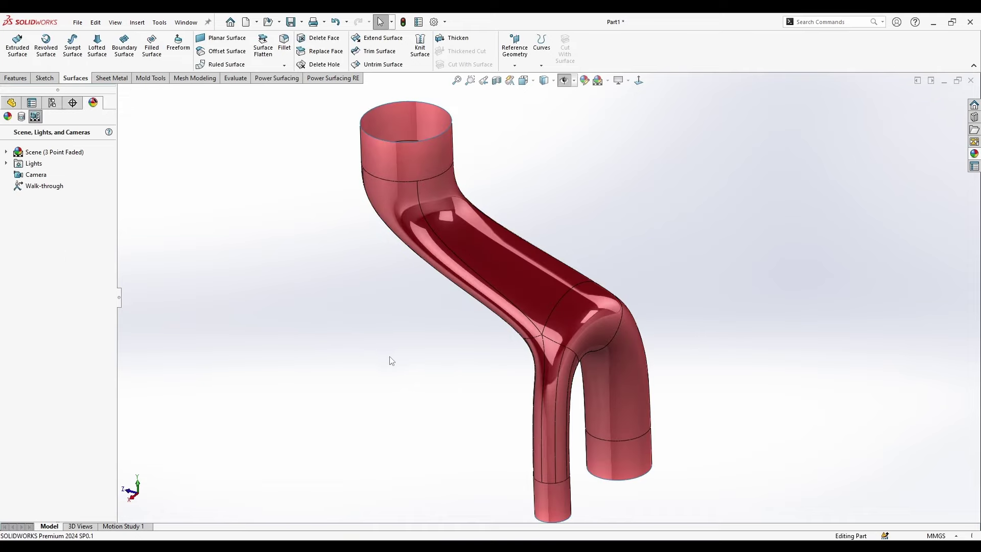
# Thicken the knitted surface by 3 mm and toggle Shadows in Shaded Mode
pyautogui.click(457, 41)
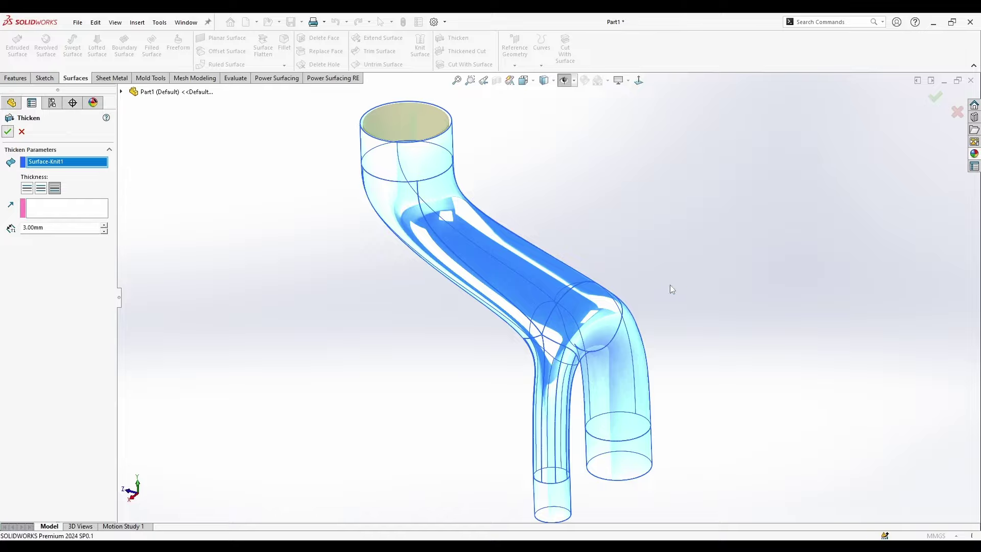
pyautogui.press('Return')
pyautogui.moveTo(669, 194)
pyautogui.mouseDown(button='middle')
pyautogui.moveTo(672, 377)
pyautogui.moveTo(672, 116)
pyautogui.moveTo(613, 205)
pyautogui.moveTo(554, 267)
pyautogui.moveTo(588, 270)
pyautogui.moveTo(562, 286)
pyautogui.moveTo(601, 290)
pyautogui.moveTo(616, 324)
pyautogui.moveTo(480, 263)
pyautogui.moveTo(408, 324)
pyautogui.moveTo(399, 267)
pyautogui.moveTo(547, 236)
pyautogui.moveTo(682, 247)
pyautogui.moveTo(731, 322)
pyautogui.moveTo(629, 256)
pyautogui.moveTo(615, 325)
pyautogui.moveTo(550, 305)
pyautogui.moveTo(554, 259)
pyautogui.moveTo(567, 332)
pyautogui.moveTo(533, 240)
pyautogui.mouseUp(button='middle')
pyautogui.scroll(-1, 580, 77)
pyautogui.click(617, 80)
pyautogui.click(633, 107)
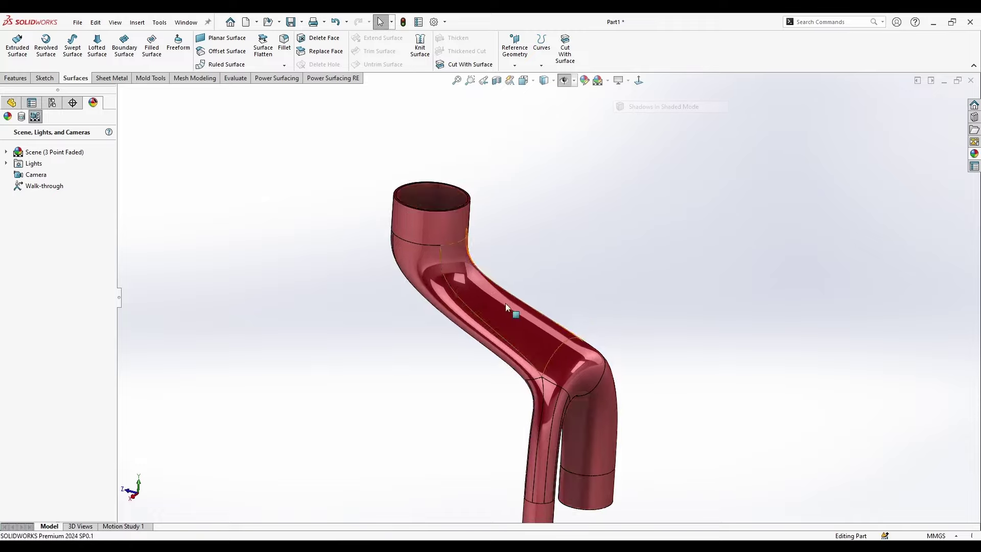
# Examine the thickened pipe from above, inside its largest opening and around its branches
pyautogui.moveTo(505, 307); pyautogui.dragTo(504, 414, button='middle')
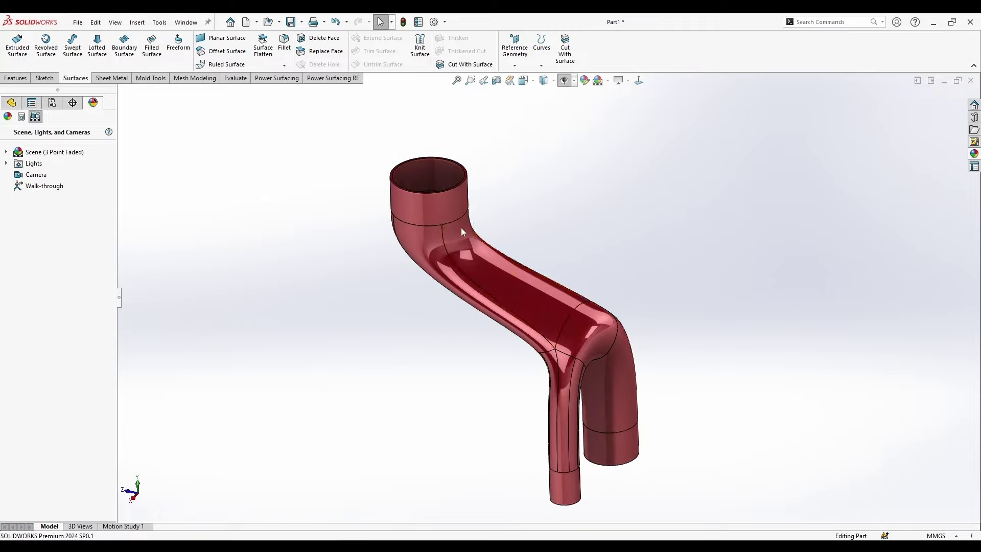
pyautogui.moveTo(462, 232); pyautogui.dragTo(455, 403, button='middle')
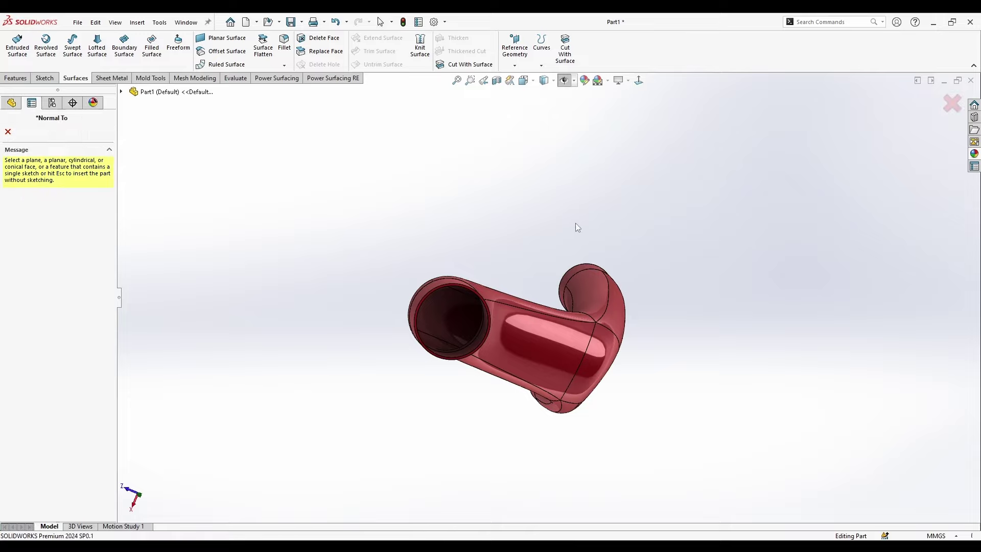
pyautogui.click(540, 108)
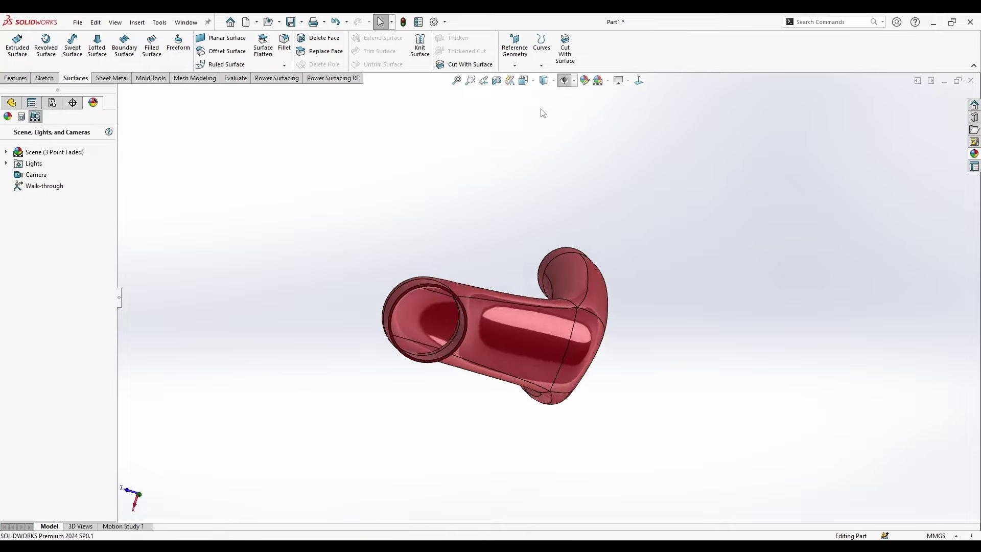
pyautogui.scroll(-4, 638, 465)
pyautogui.scroll(1, 581, 285)
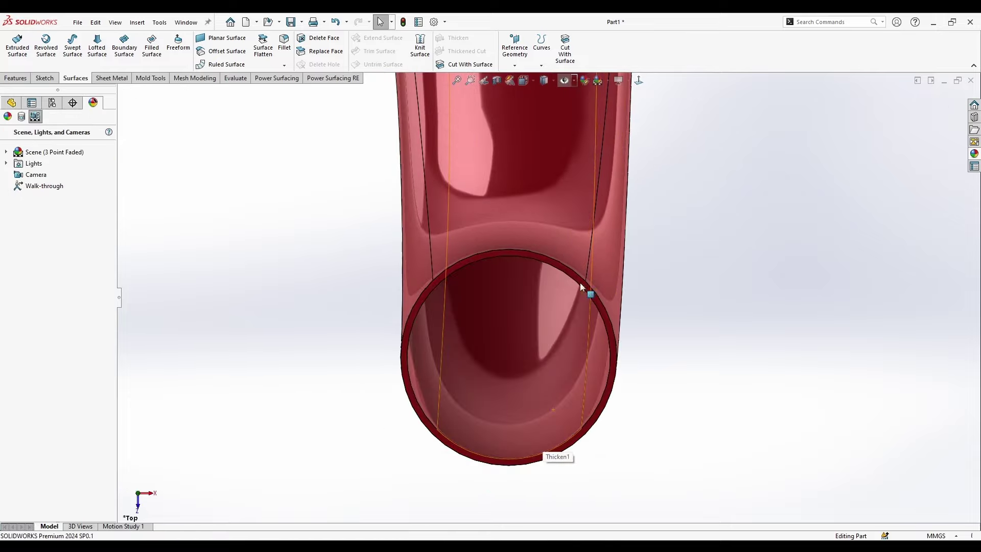
pyautogui.scroll(-2, 593, 360)
pyautogui.scroll(1, 595, 512)
pyautogui.scroll(3, 596, 513)
pyautogui.moveTo(598, 450); pyautogui.dragTo(640, 293, button='middle')
pyautogui.scroll(3, 640, 293)
pyautogui.moveTo(562, 337); pyautogui.dragTo(565, 427, button='middle')
pyautogui.scroll(3, 456, 360)
pyautogui.scroll(5, 565, 427)
pyautogui.moveTo(594, 462); pyautogui.dragTo(490, 212, button='middle')
pyautogui.moveTo(642, 433); pyautogui.dragTo(608, 437, button='middle')
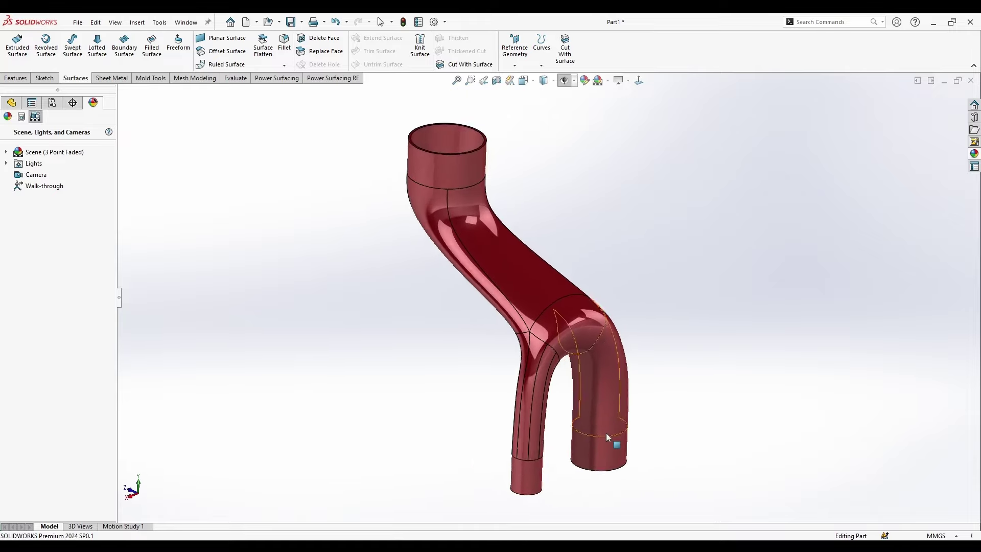
pyautogui.rightClick(533, 285)
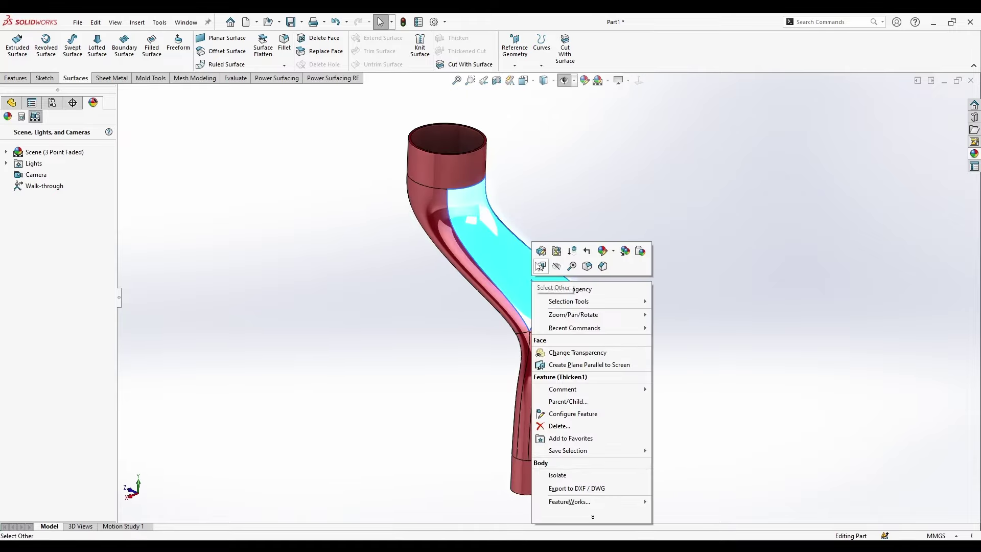
pyautogui.click(396, 356)
pyautogui.rightClick(529, 301)
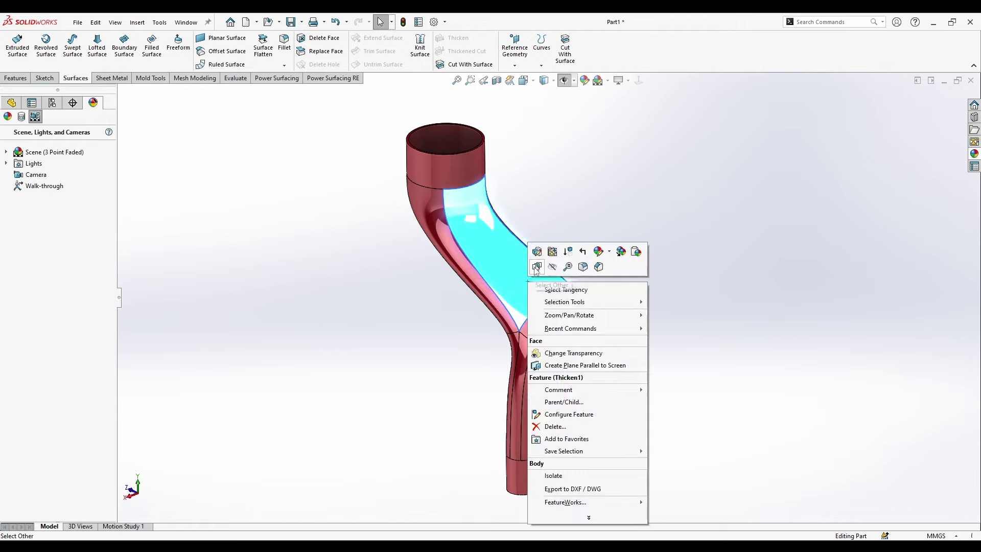
pyautogui.click(534, 255)
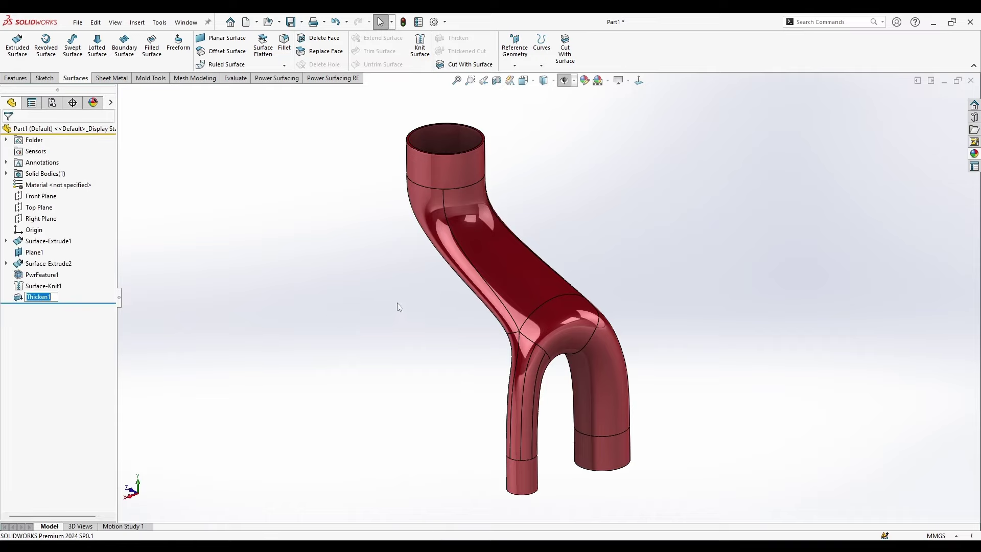
pyautogui.press('Return')
pyautogui.rightClick(503, 285)
pyautogui.press('Escape')
# Reopen the PwrFeature1 subdivision feature for editing
pyautogui.rightClick(48, 242)
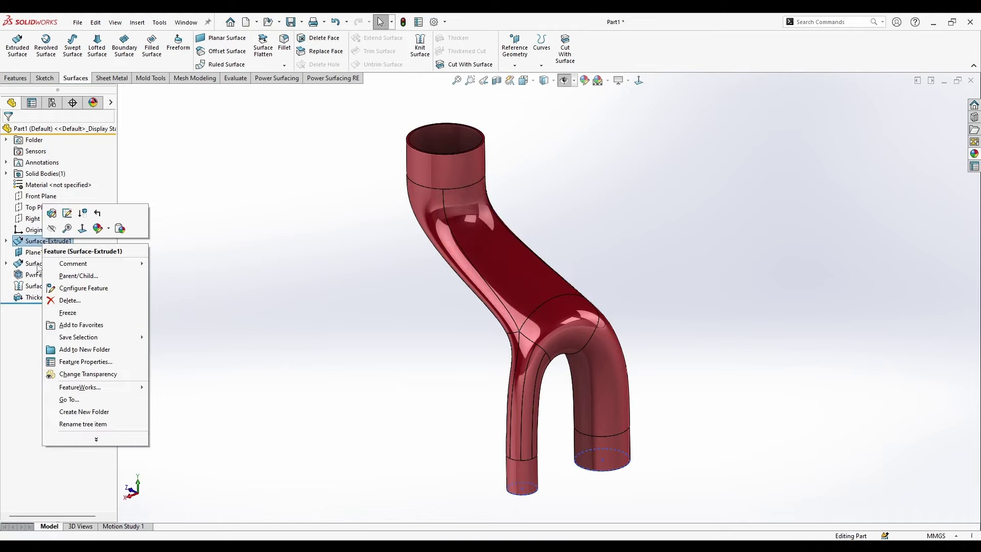
pyautogui.click(75, 289)
pyautogui.rightClick(40, 263)
pyautogui.rightClick(22, 275)
pyautogui.click(30, 245)
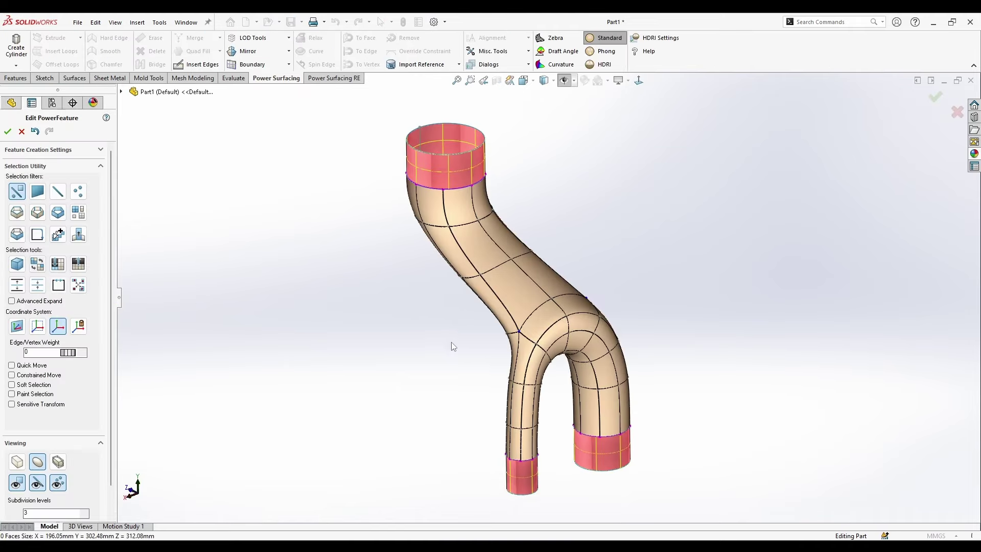
# Display the subdivision mesh as its faceted control cage and set the selection filter to edge loops
pyautogui.moveTo(452, 347); pyautogui.dragTo(438, 322, button='middle')
pyautogui.scroll(-3, 553, 358)
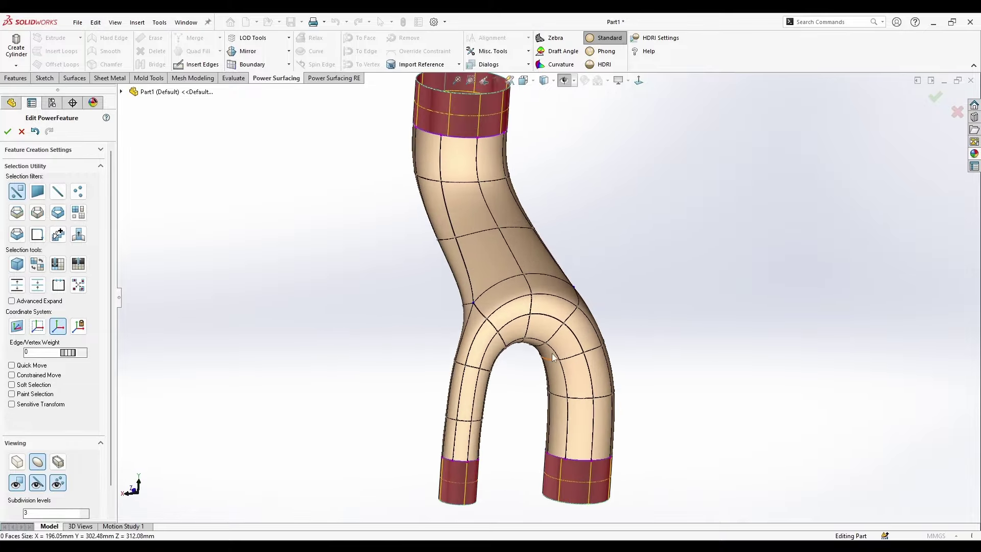
pyautogui.moveTo(553, 358); pyautogui.dragTo(557, 389, button='middle')
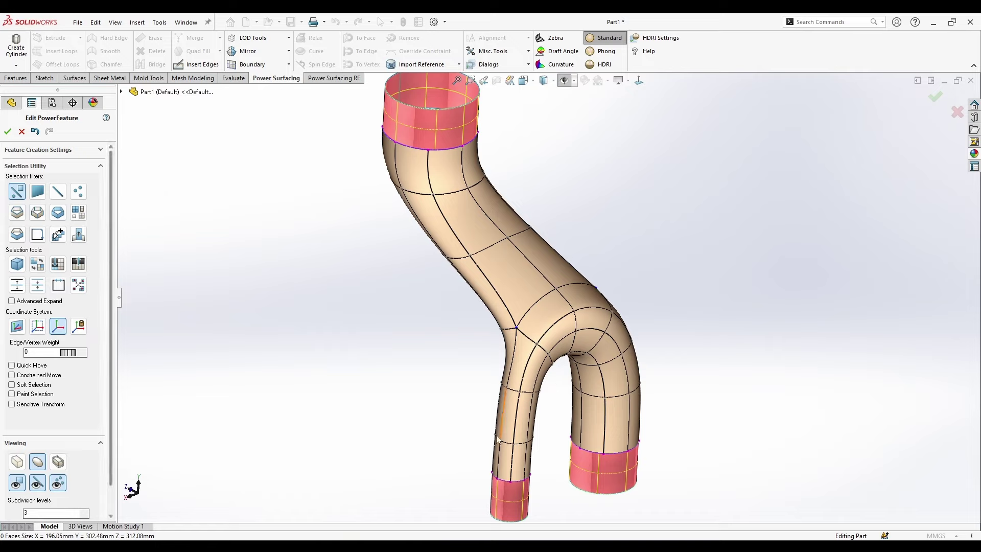
pyautogui.click(16, 462)
pyautogui.rightClick(457, 443)
pyautogui.click(473, 428)
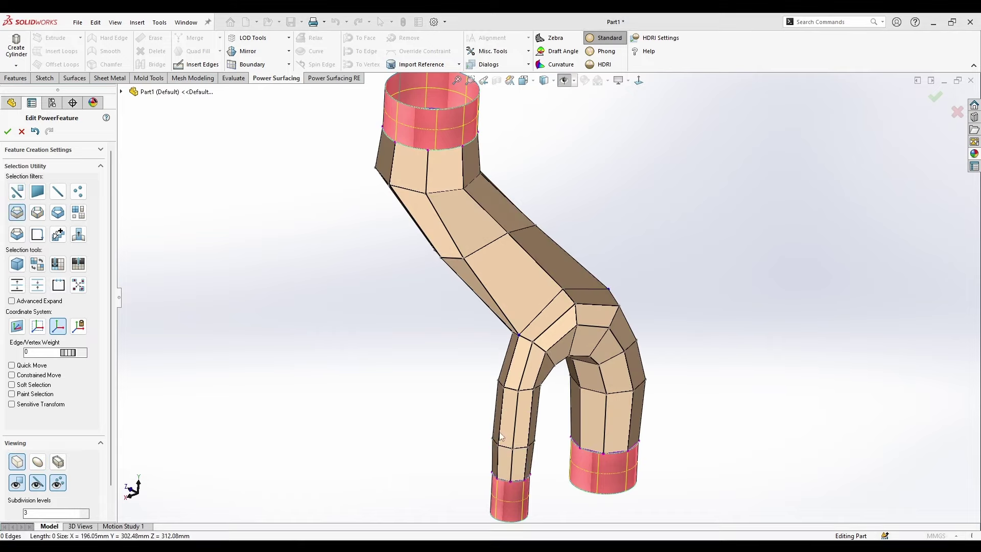
# Delete the edge loops across both branches and the main tube, together with the leftover centre junction mesh
pyautogui.keyDown('ctrl'); pyautogui.click(613, 362); pyautogui.keyUp('ctrl')
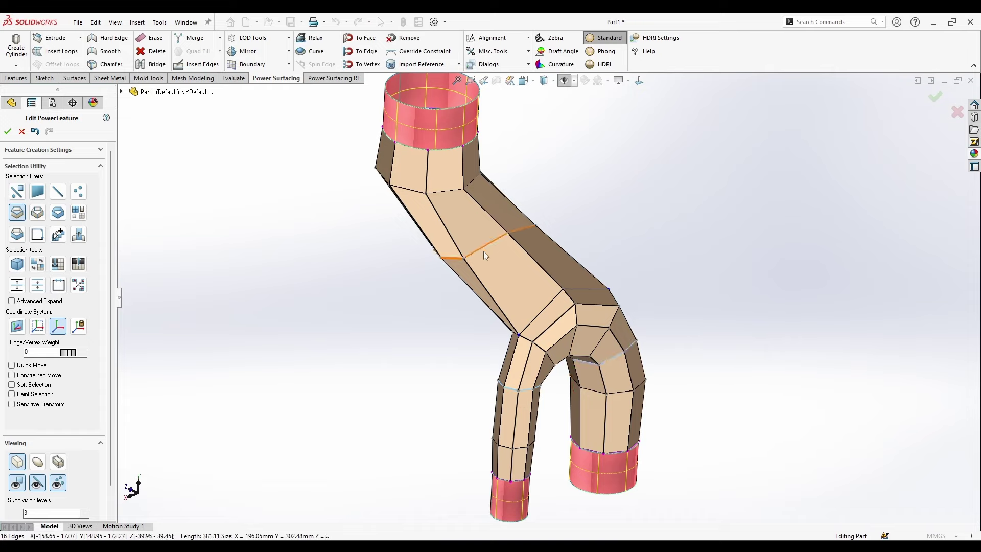
pyautogui.press('s')
pyautogui.click(593, 261)
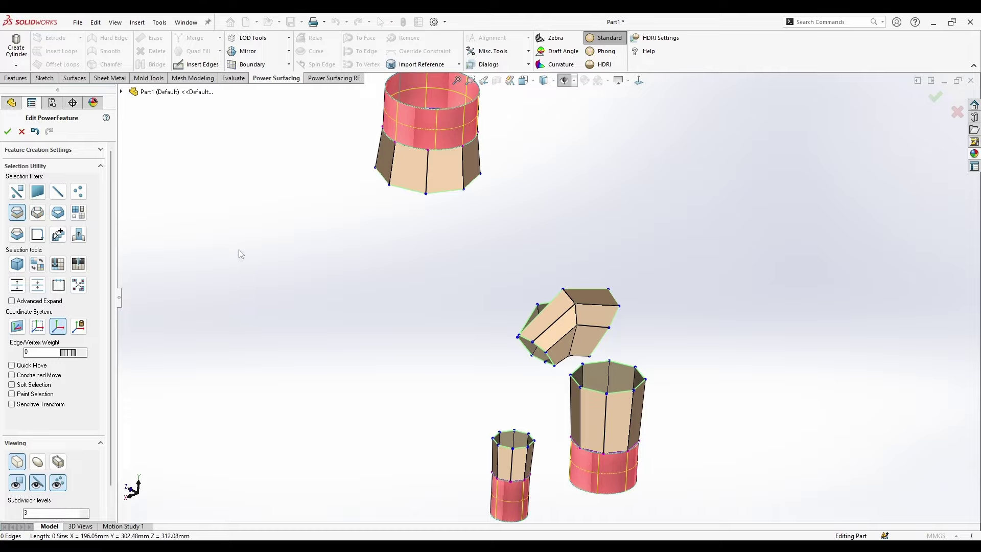
pyautogui.moveTo(241, 254); pyautogui.dragTo(146, 248, button='middle')
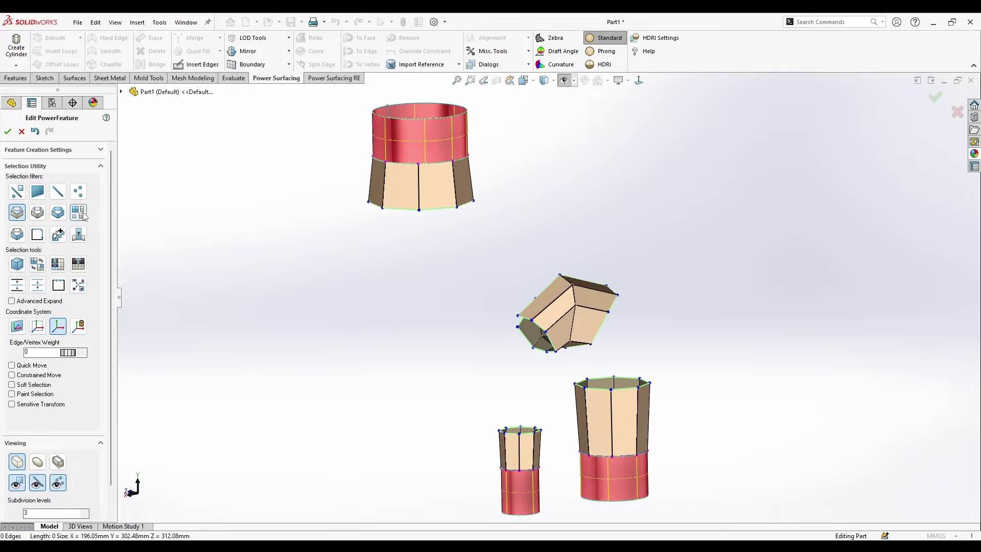
pyautogui.press('Delete')
# Reset the selection filter to all element types and bridge two adjacent rim edges of the smallest tube to two of the largest tube
pyautogui.moveTo(561, 352); pyautogui.dragTo(527, 431, button='middle')
pyautogui.press('s')
pyautogui.click(532, 323)
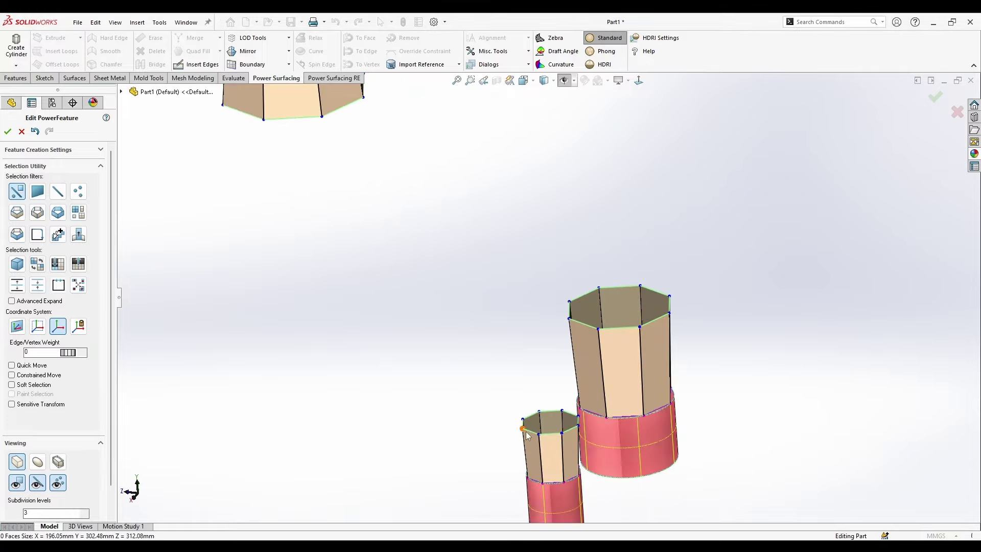
pyautogui.click(527, 429)
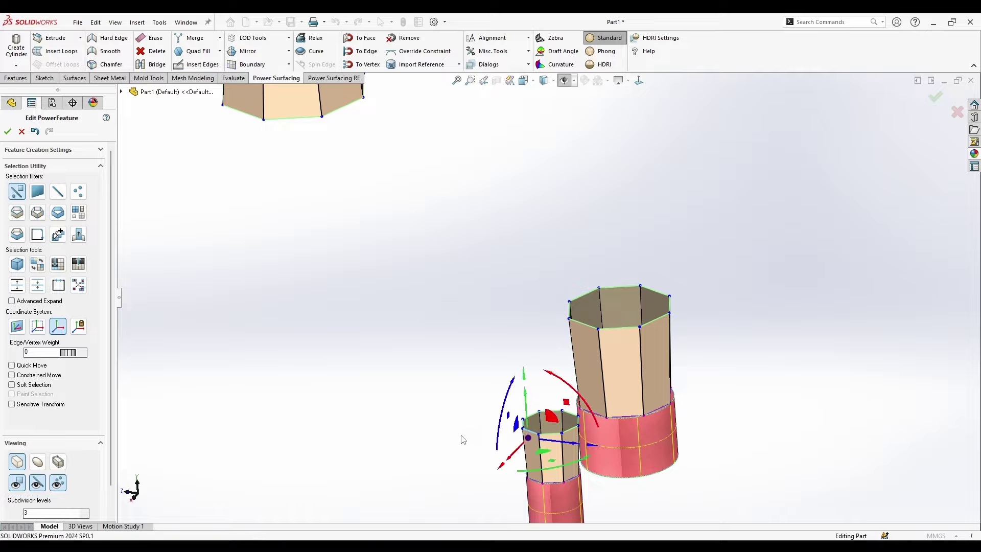
pyautogui.moveTo(463, 439); pyautogui.dragTo(479, 300, button='middle')
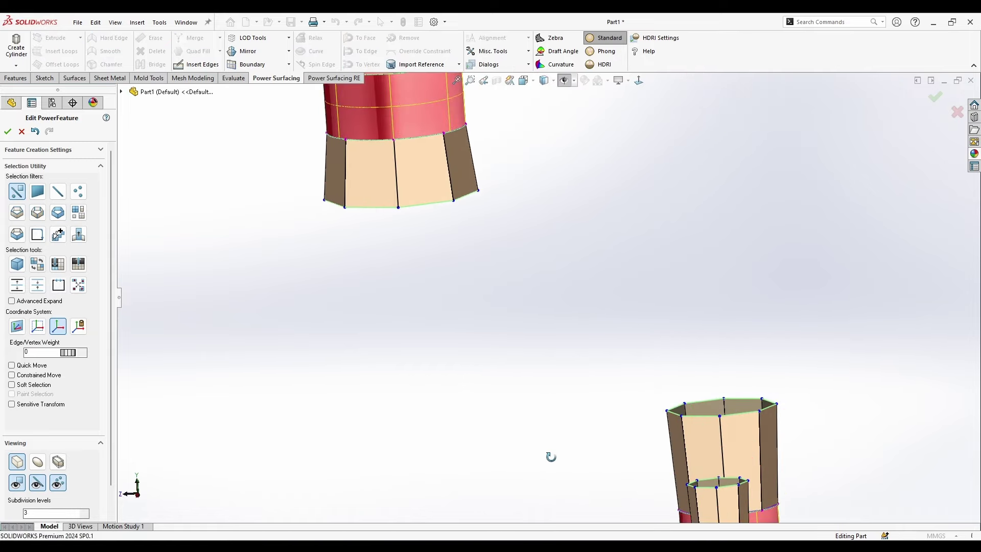
pyautogui.moveTo(551, 457); pyautogui.dragTo(632, 445, button='middle')
pyautogui.click(653, 409)
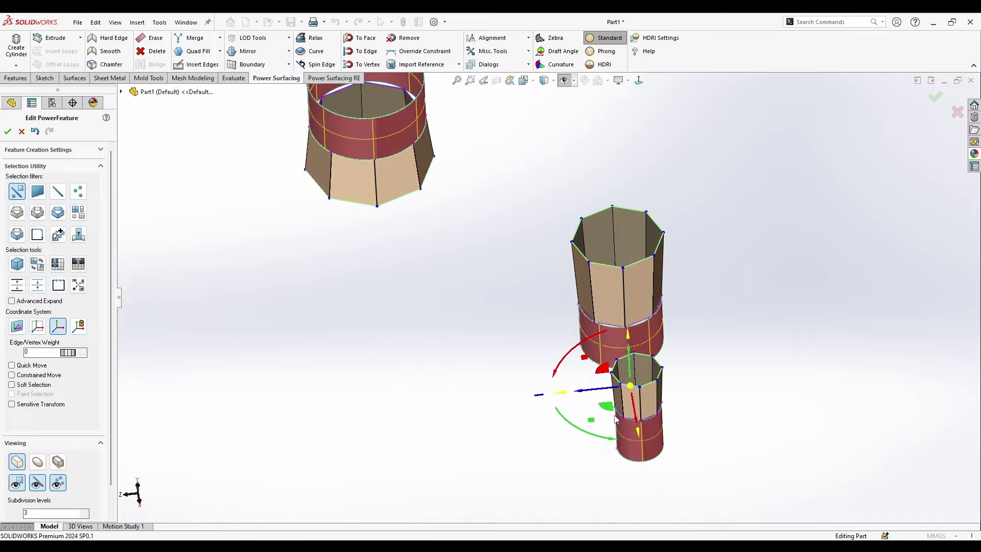
pyautogui.keyDown('ctrl'); pyautogui.click(617, 384); pyautogui.keyUp('ctrl')
pyautogui.moveTo(616, 384); pyautogui.dragTo(308, 193, button='middle')
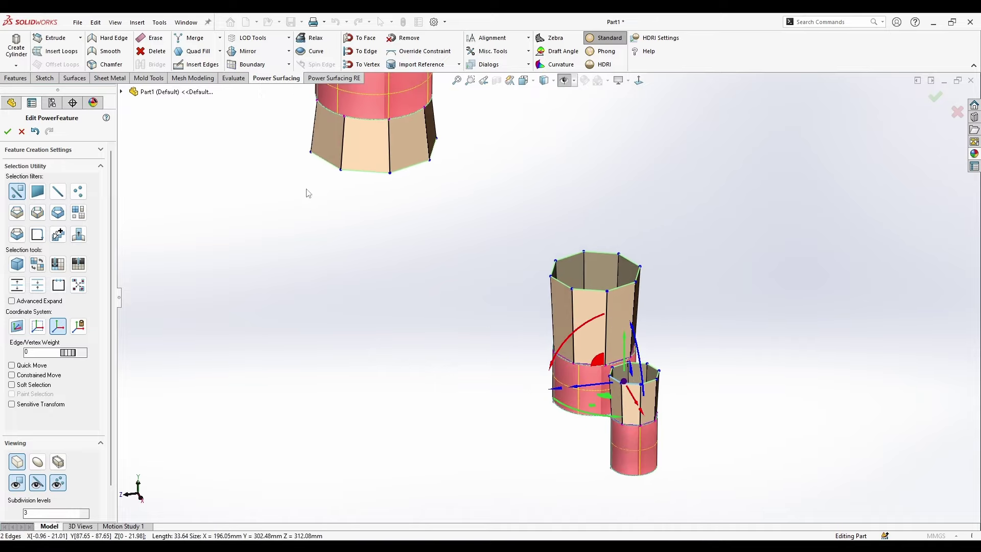
pyautogui.rightClick(367, 195)
pyautogui.click(460, 237)
# Set the bridge between the smallest and largest tubes to 3 segments and accept it
pyautogui.moveTo(418, 321); pyautogui.dragTo(333, 277, button='middle')
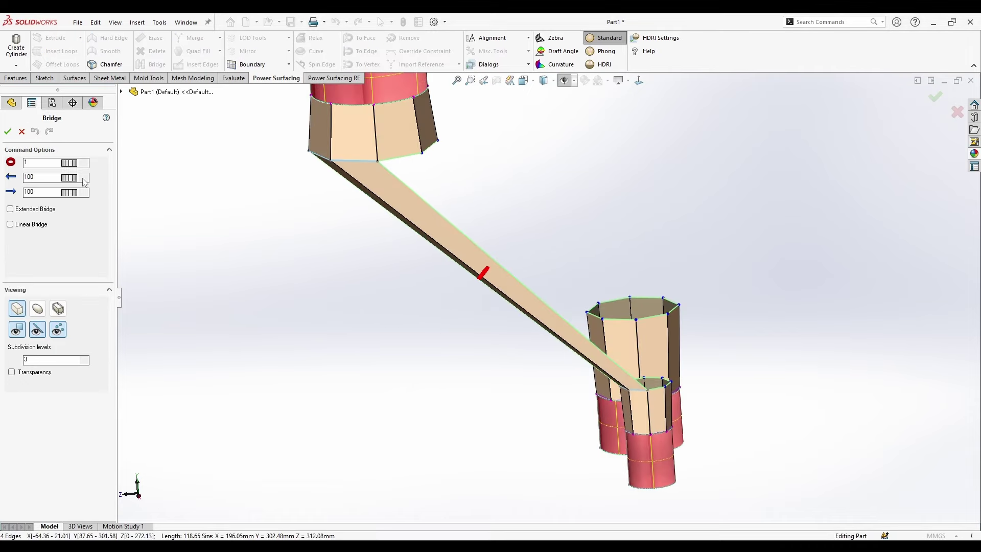
pyautogui.click(85, 162)
pyautogui.moveTo(230, 265); pyautogui.dragTo(307, 381, button='middle')
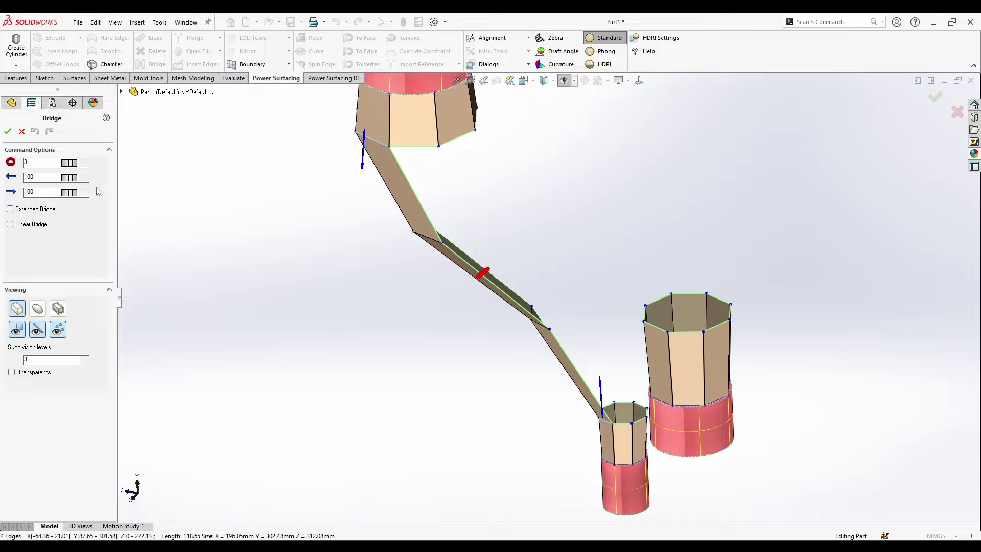
pyautogui.press('Return')
# Select two adjacent outer rim edges on the medium tube and the two matching rim edges on the largest tube
pyautogui.moveTo(432, 376); pyautogui.dragTo(292, 344, button='middle')
pyautogui.click(450, 402)
pyautogui.moveTo(449, 405)
pyautogui.mouseDown(button='middle')
pyautogui.moveTo(453, 428)
pyautogui.moveTo(555, 401)
pyautogui.moveTo(481, 381)
pyautogui.mouseUp(button='middle')
pyautogui.keyDown('ctrl'); pyautogui.click(489, 399); pyautogui.keyUp('ctrl')
pyautogui.keyDown('ctrl'); pyautogui.click(728, 199); pyautogui.keyUp('ctrl')
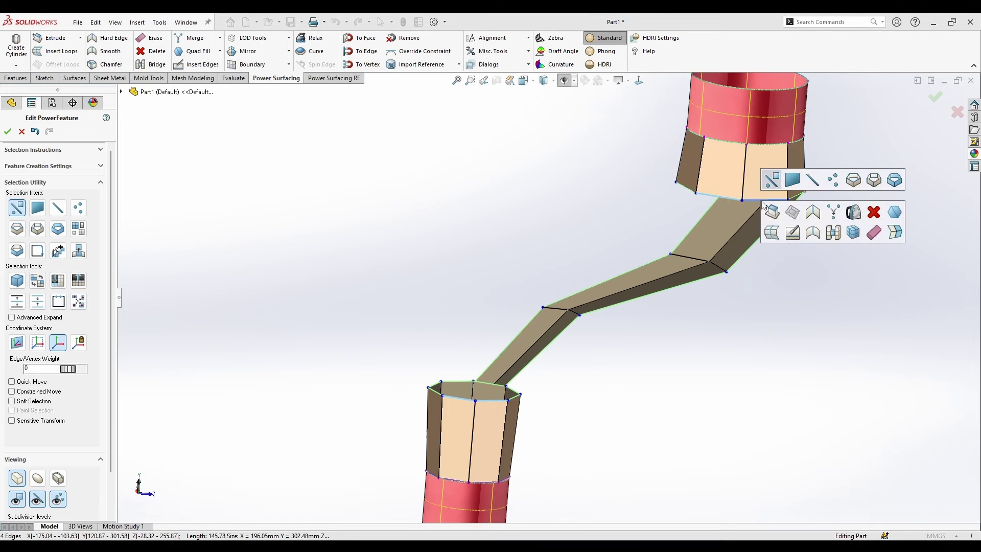
pyautogui.click(836, 233)
pyautogui.press('Return')
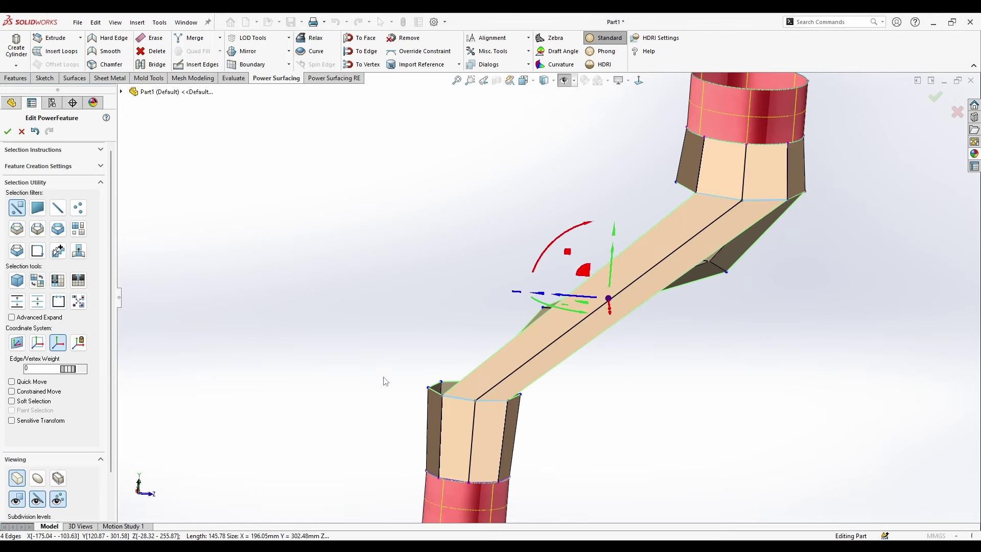
pyautogui.hotkey('ctrl', 'z')
# Bridge the selected rim edges of the medium and largest tubes with 3 segments
pyautogui.press('s')
pyautogui.press('b')
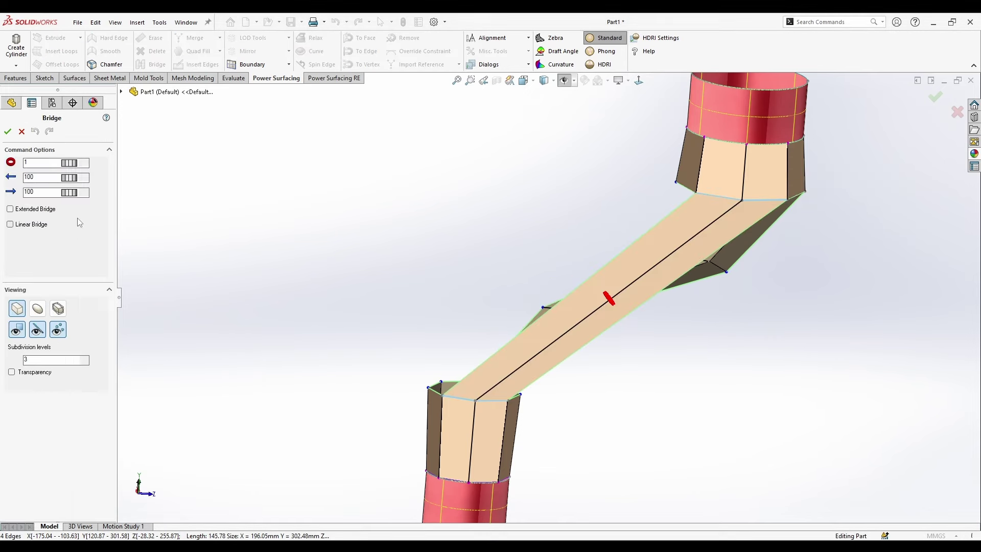
pyautogui.doubleClick(88, 161)
pyautogui.moveTo(209, 221); pyautogui.dragTo(327, 271, button='middle')
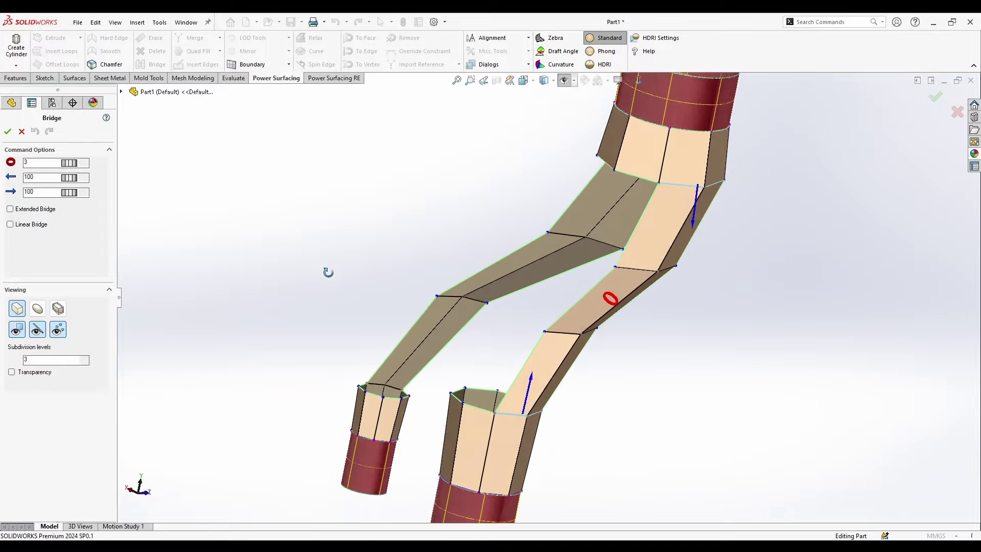
pyautogui.click(9, 131)
# Bridge two facing rim edges of the smallest tube to two of the medium tube with two segments
pyautogui.moveTo(450, 286); pyautogui.dragTo(548, 387, button='middle')
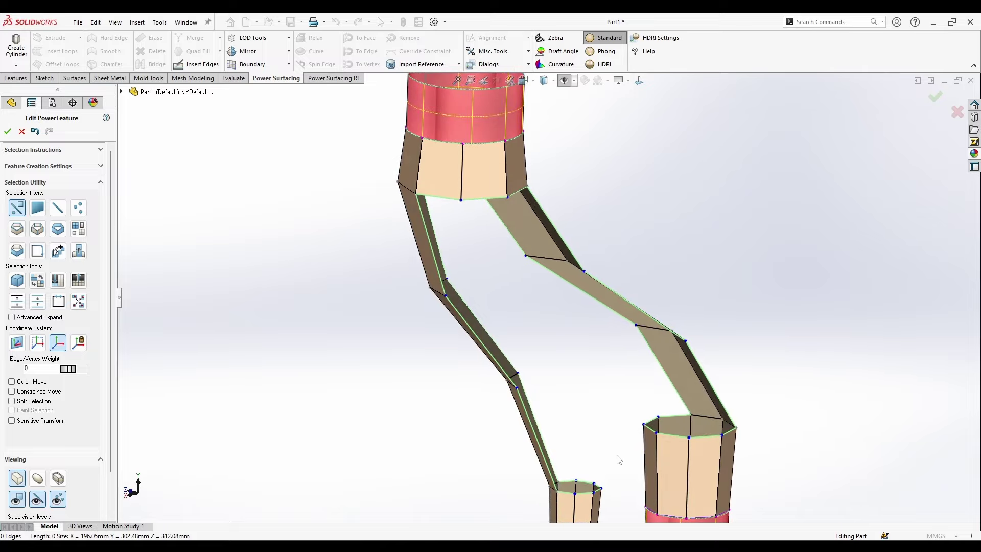
pyautogui.moveTo(613, 476); pyautogui.dragTo(637, 533, button='middle')
pyautogui.scroll(-1, 555, 472)
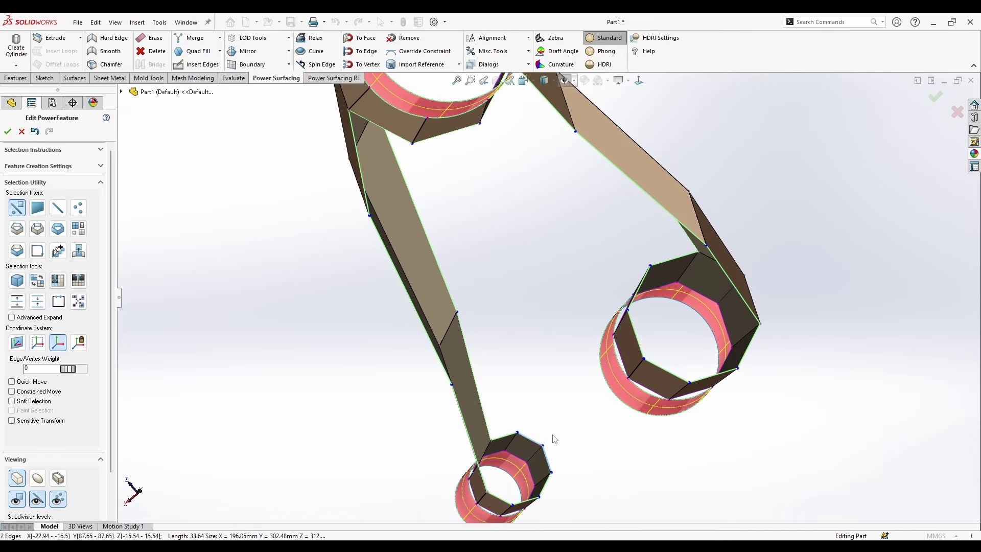
pyautogui.rightClick(637, 341)
pyautogui.click(706, 372)
pyautogui.moveTo(679, 383); pyautogui.dragTo(495, 365, button='middle')
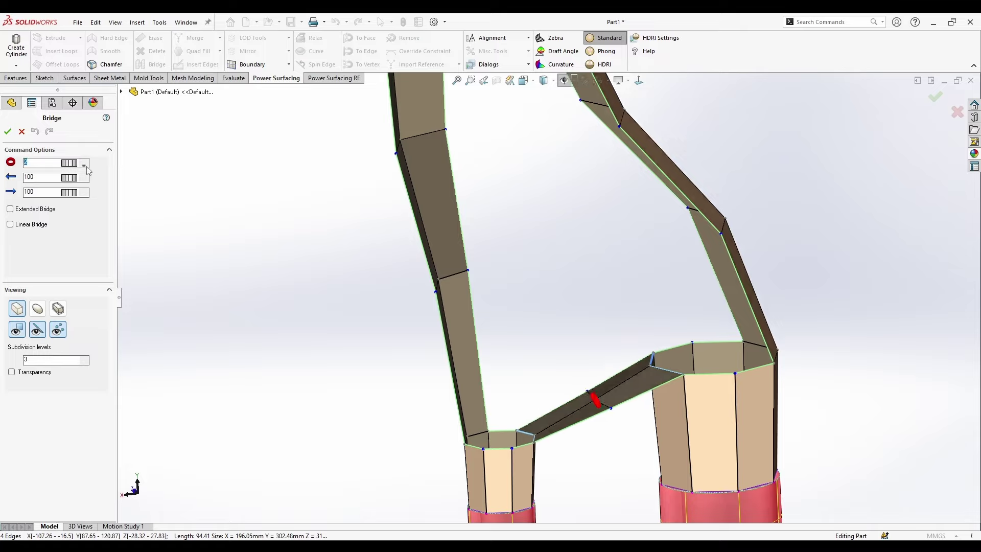
pyautogui.press('Return')
# Bridge a front rim edge of the largest tube to the front edge of the branch-to-branch bridge beside the medium tube
pyautogui.moveTo(319, 362); pyautogui.dragTo(416, 197, button='middle')
pyautogui.scroll(-2, 552, 274)
pyautogui.scroll(-2, 434, 111)
pyautogui.click(414, 145)
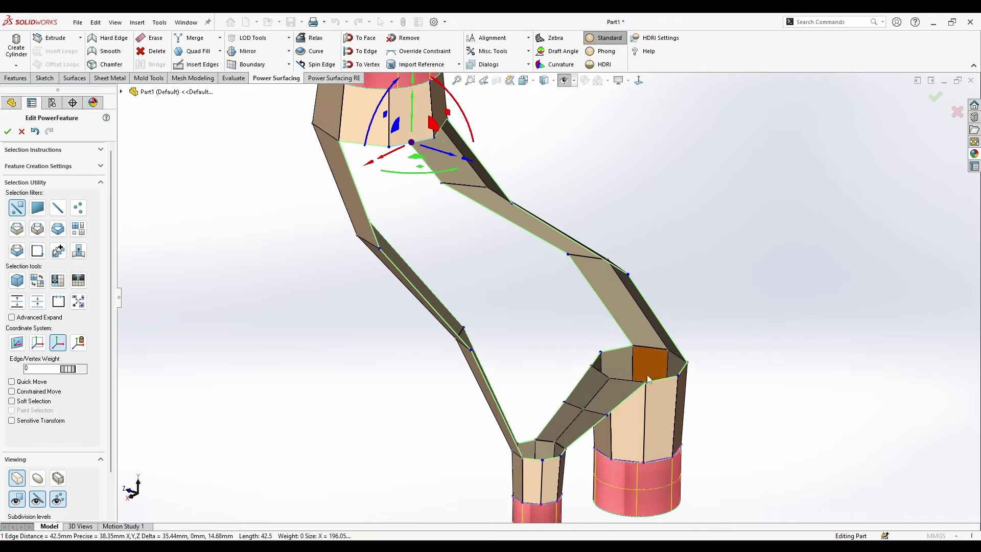
pyautogui.moveTo(647, 375); pyautogui.dragTo(582, 390, button='middle')
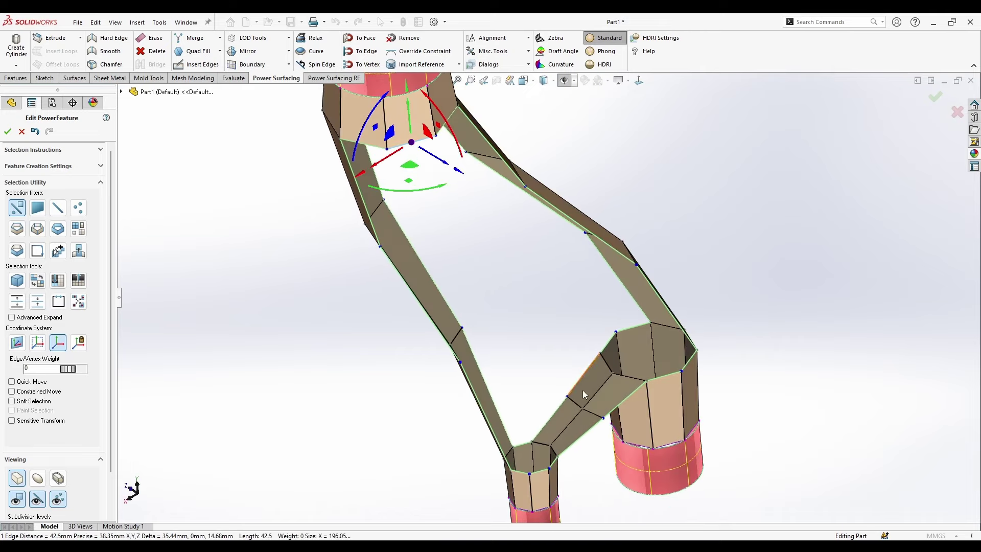
pyautogui.click(623, 415)
pyautogui.moveTo(623, 415); pyautogui.dragTo(601, 391, button='middle')
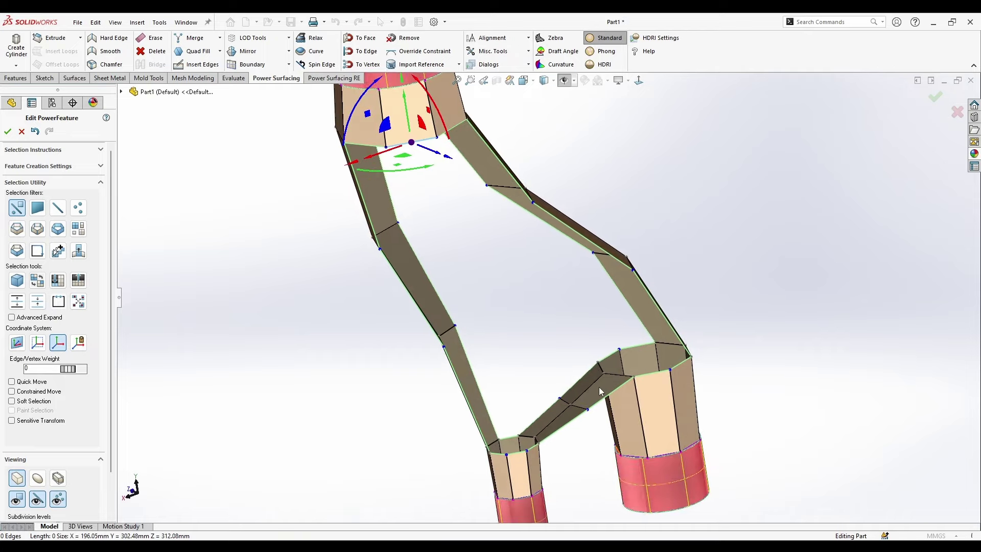
pyautogui.keyDown('ctrl'); pyautogui.click(607, 397); pyautogui.keyUp('ctrl')
pyautogui.click(681, 428)
pyautogui.moveTo(565, 430); pyautogui.dragTo(597, 389, button='middle')
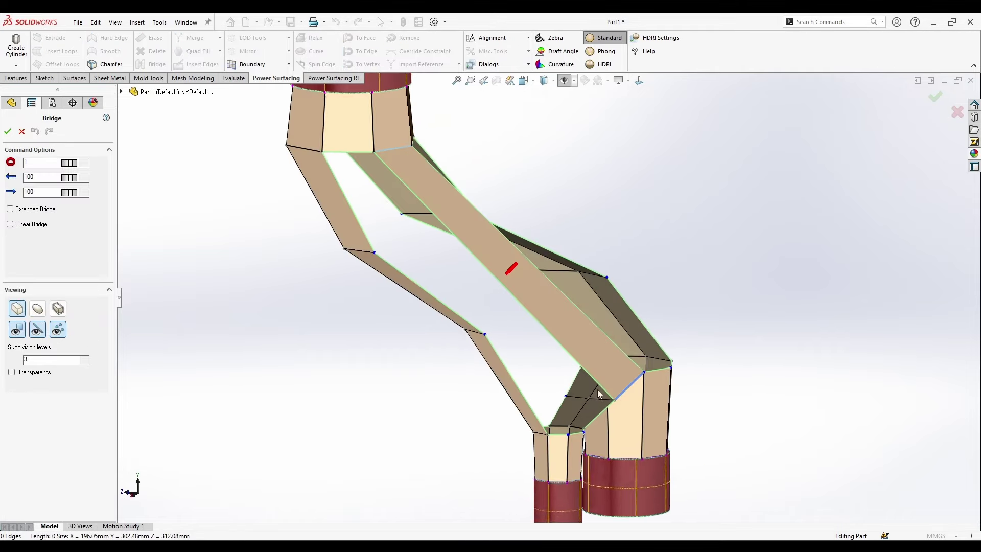
# Set the new front centre bridge to 3 segments with both end strengths at -50 and accept it
pyautogui.click(84, 161)
pyautogui.click(84, 161)
pyautogui.moveTo(436, 359); pyautogui.dragTo(378, 348, button='middle')
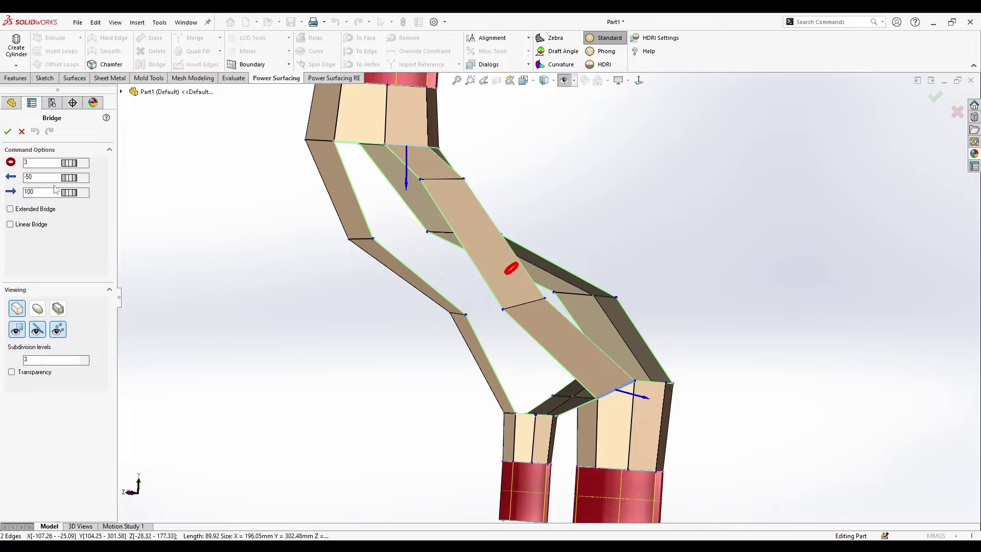
pyautogui.moveTo(383, 219); pyautogui.dragTo(375, 436, button='middle')
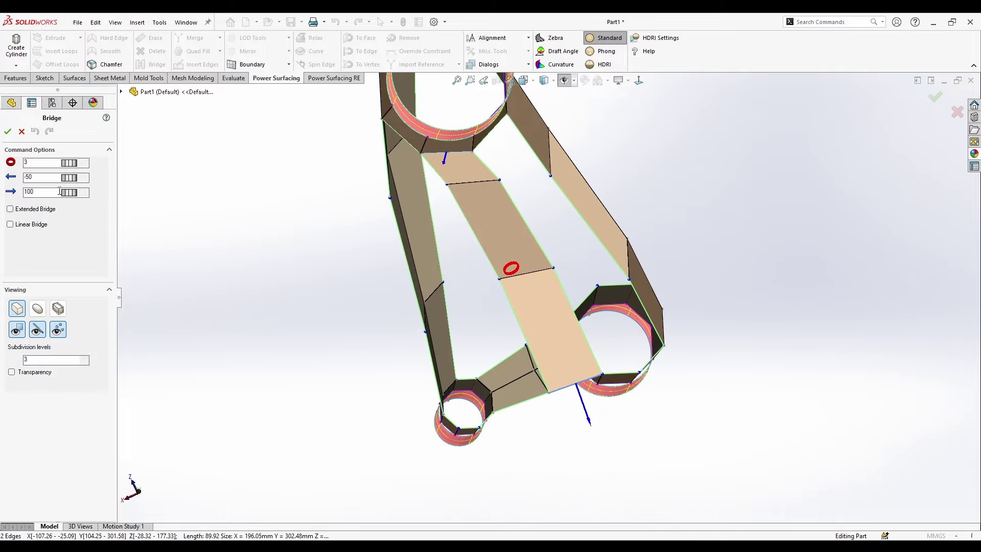
pyautogui.write('-50')
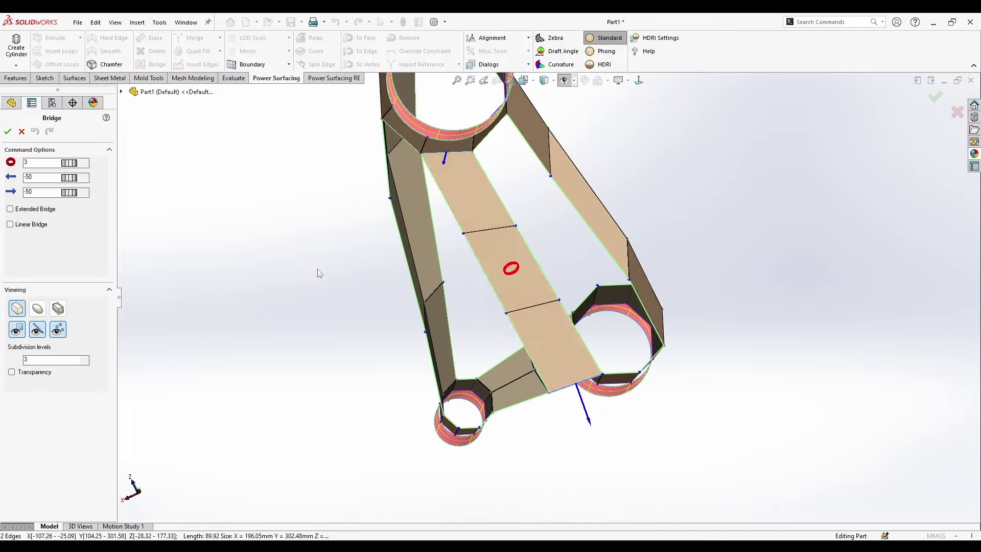
pyautogui.moveTo(317, 273); pyautogui.dragTo(445, 230, button='middle')
pyautogui.press('Return')
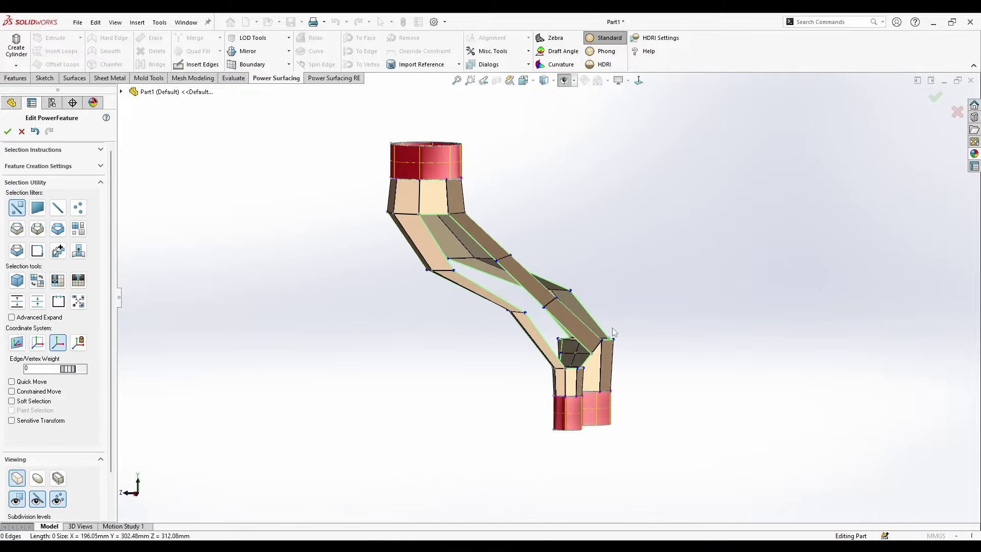
# Bridge the middle edge of the smallest tube's strip to the facing middle edge of the front centre strip
pyautogui.moveTo(613, 332); pyautogui.dragTo(627, 265, button='middle')
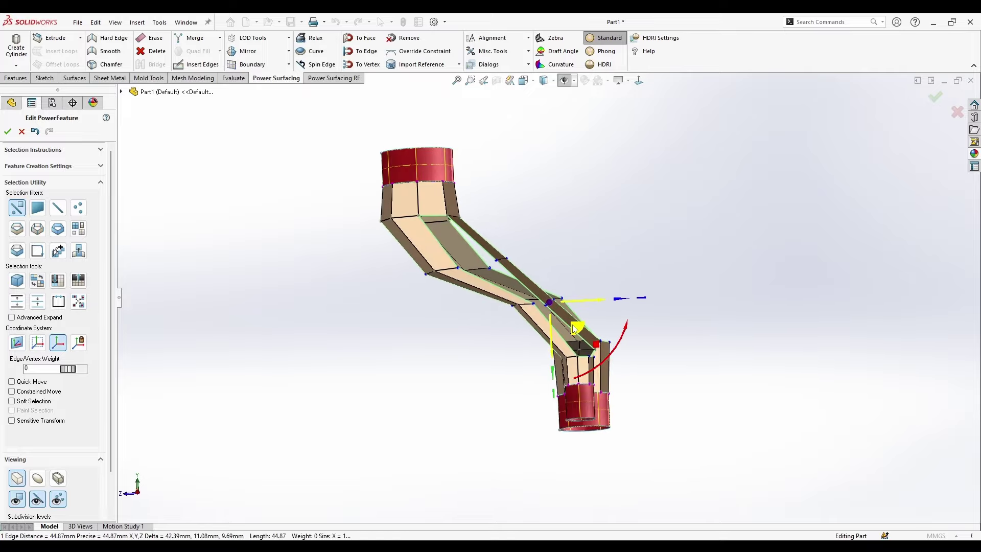
pyautogui.press('Escape')
pyautogui.moveTo(591, 325); pyautogui.dragTo(581, 370, button='middle')
pyautogui.scroll(-4, 551, 338)
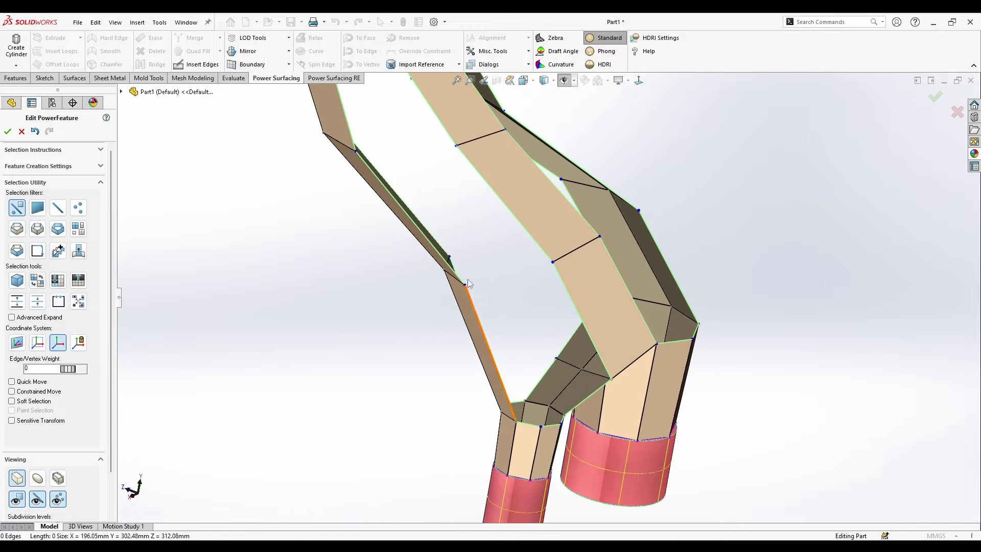
pyautogui.keyDown('ctrl'); pyautogui.click(513, 219); pyautogui.keyUp('ctrl')
pyautogui.rightClick(513, 219)
pyautogui.click(552, 252)
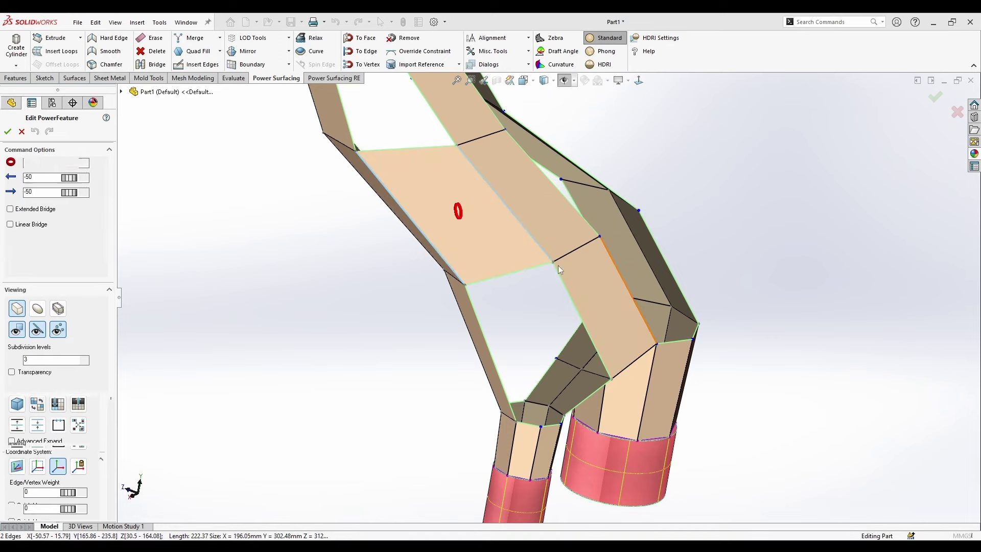
pyautogui.press('Return')
# Bridge the other middle edge of the front centre strip to the facing edge of the medium tube's strip
pyautogui.moveTo(548, 302); pyautogui.dragTo(559, 218, button='middle')
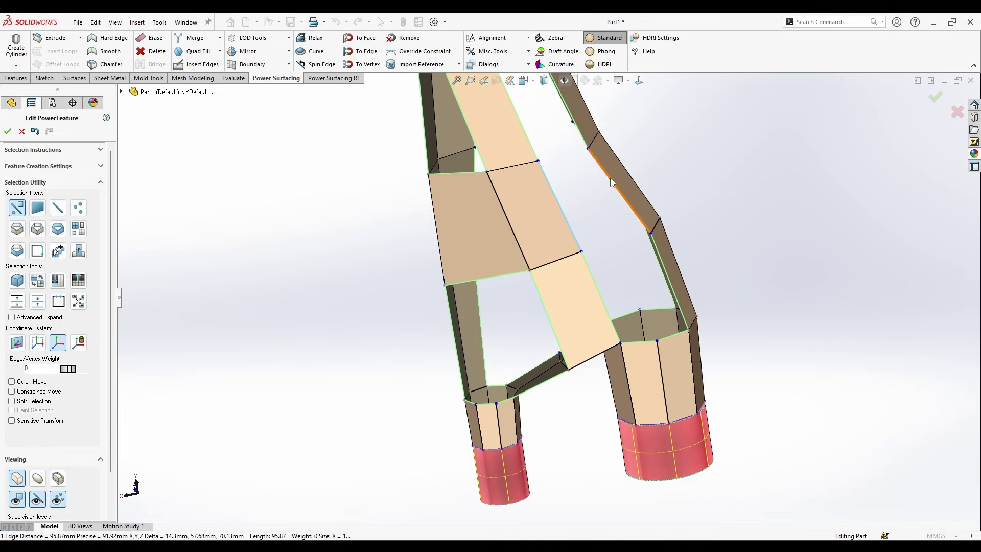
pyautogui.click(610, 178)
pyautogui.keyDown('ctrl'); pyautogui.click(553, 204); pyautogui.keyUp('ctrl')
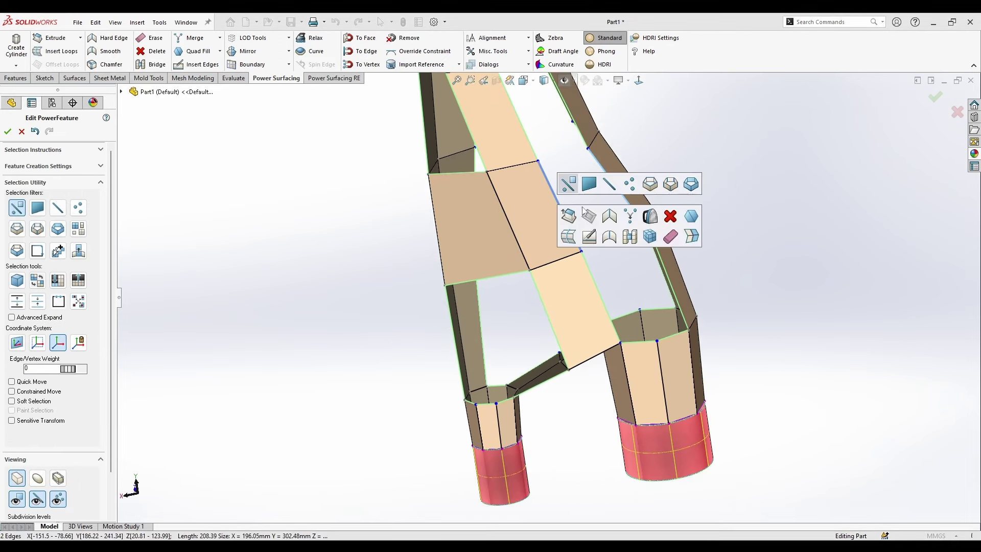
pyautogui.click(628, 232)
pyautogui.moveTo(629, 232); pyautogui.dragTo(682, 281, button='middle')
pyautogui.click(7, 131)
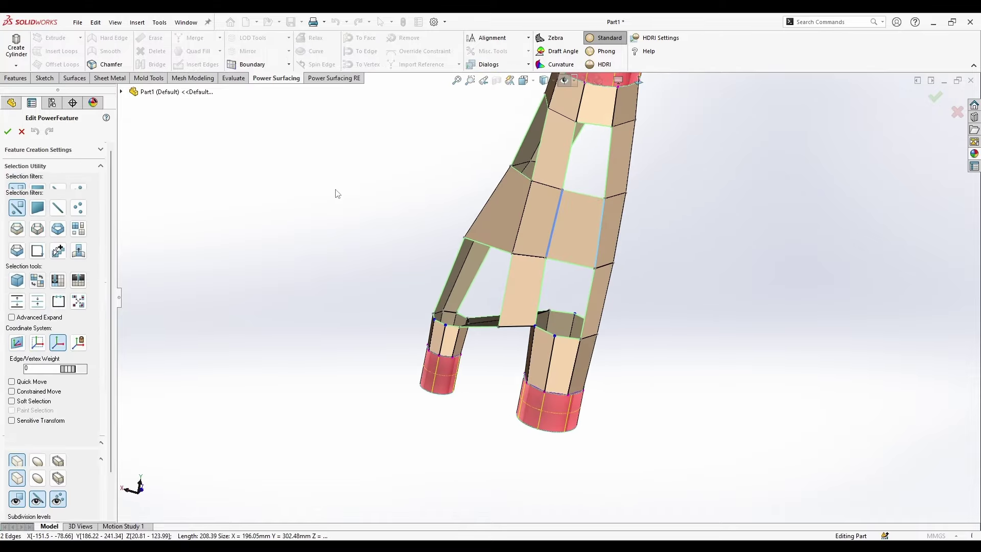
# Fill the front opening beside the smallest tube with Quad Fill, and undo that fill
pyautogui.scroll(2, 544, 228)
pyautogui.moveTo(544, 228); pyautogui.dragTo(591, 197, button='middle')
pyautogui.scroll(-5, 545, 222)
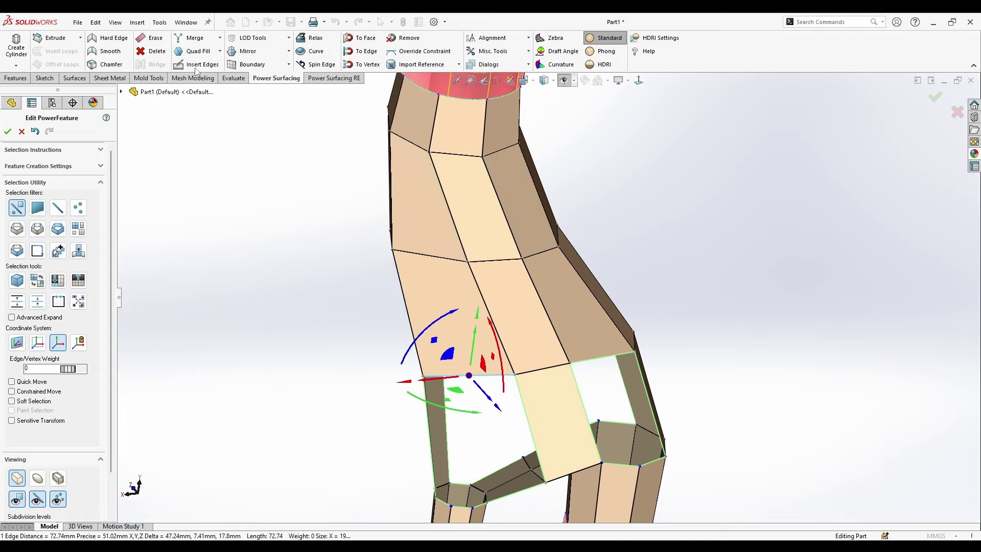
pyautogui.click(194, 51)
pyautogui.moveTo(607, 358); pyautogui.dragTo(539, 464, button='middle')
pyautogui.scroll(-2, 539, 464)
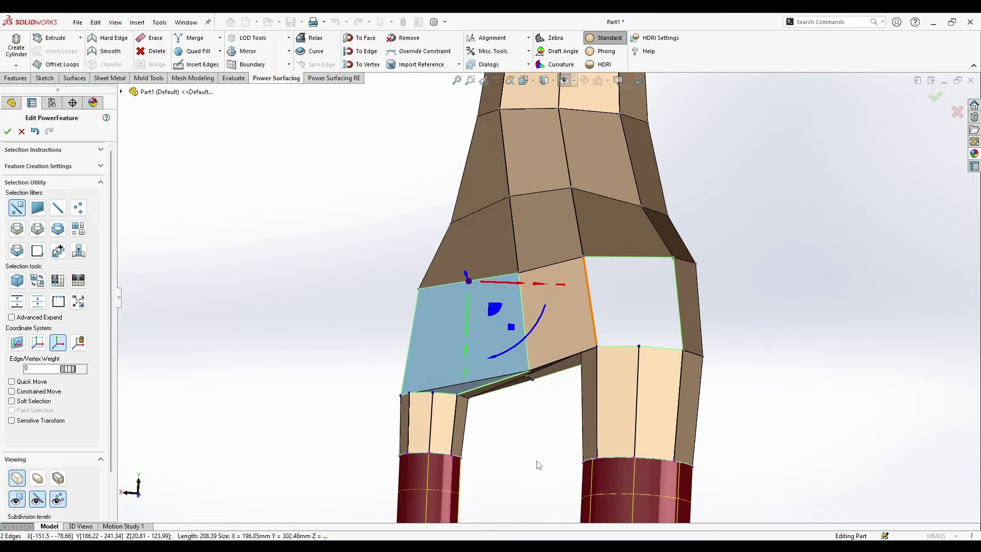
pyautogui.rightClick(536, 454)
pyautogui.hotkey('ctrl', 'z')
pyautogui.moveTo(543, 358); pyautogui.dragTo(548, 459, button='middle')
# Fill the front opening beside the medium tube with Quad Fill
pyautogui.press('Escape')
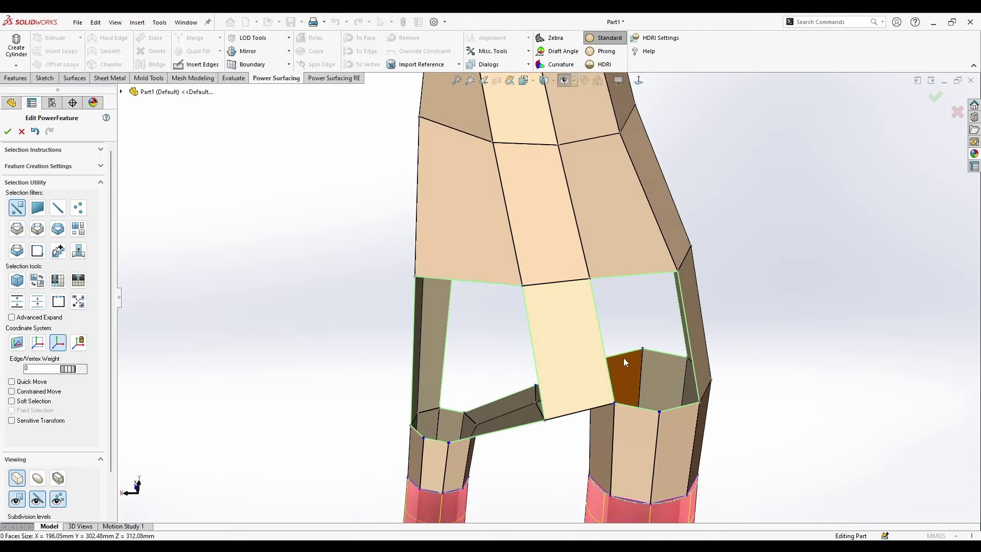
pyautogui.rightClick(543, 468)
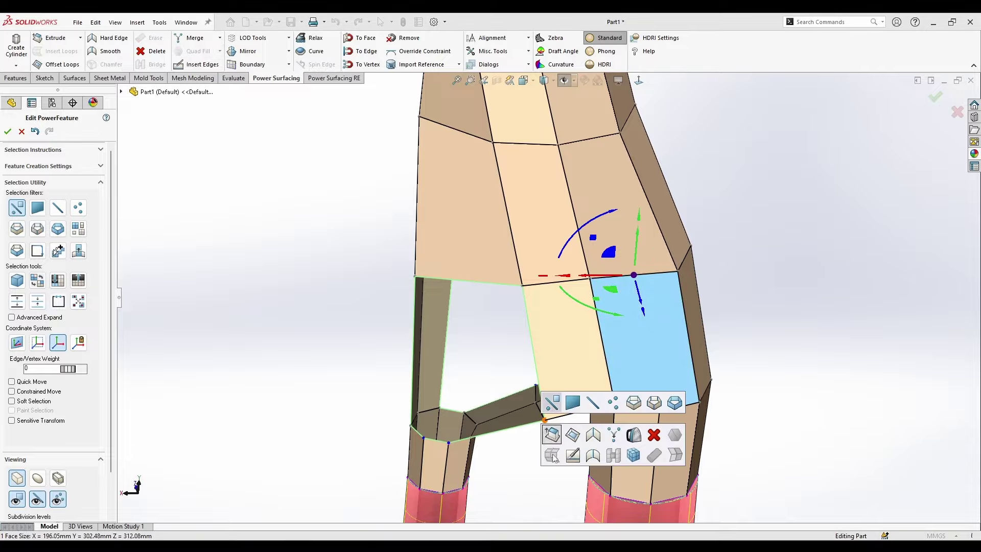
pyautogui.click(553, 482)
# Bridge the facing side edges across the upper rear opening below the largest tube and accept the bridge
pyautogui.moveTo(515, 480); pyautogui.dragTo(615, 263, button='middle')
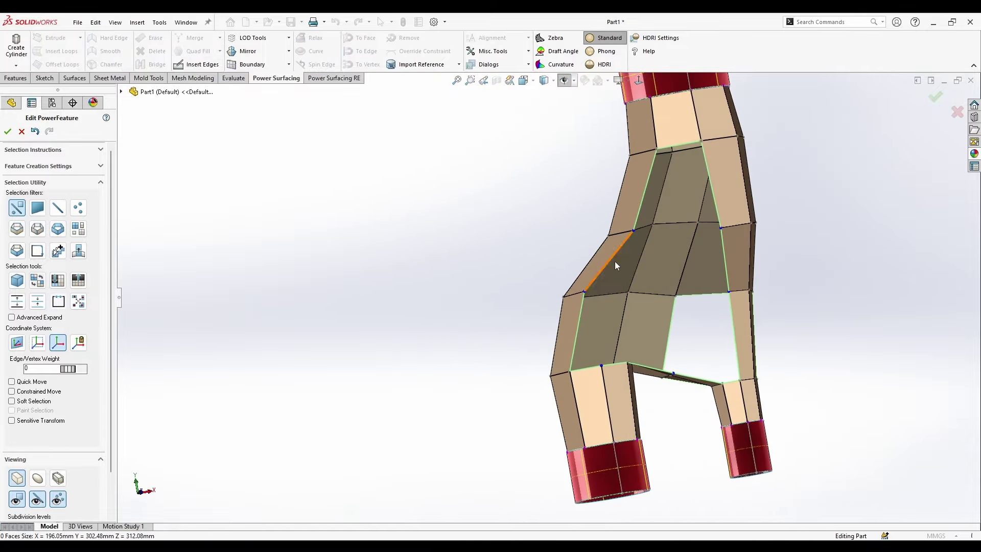
pyautogui.keyDown('ctrl'); pyautogui.click(724, 254); pyautogui.keyUp('ctrl')
pyautogui.rightClick(723, 254)
pyautogui.click(795, 287)
pyautogui.press('Return')
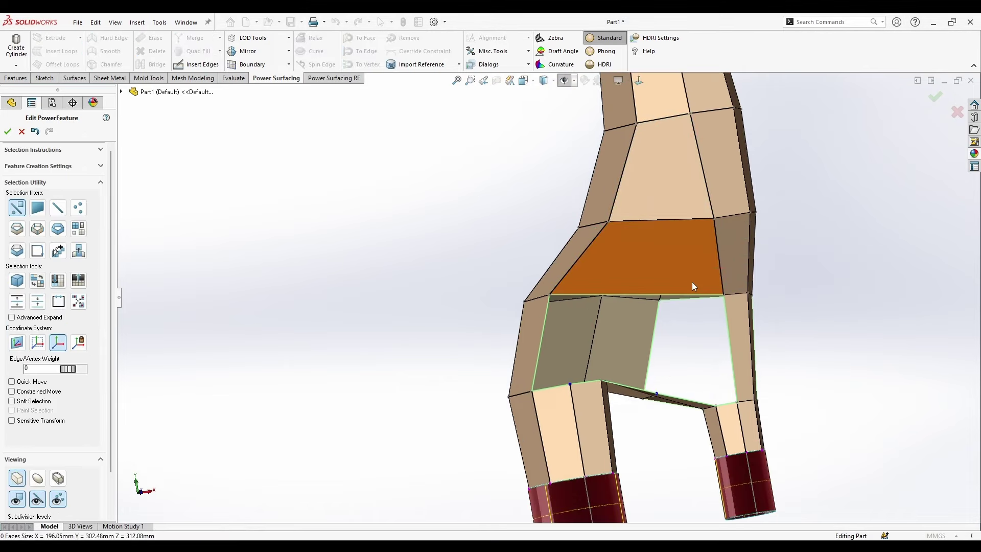
# Insert a row of edges down the middle of the new rear bridge, from the upper rim to its lower edge
pyautogui.moveTo(613, 327); pyautogui.dragTo(608, 390, button='middle')
pyautogui.click(599, 392)
pyautogui.scroll(-3, 602, 261)
pyautogui.click(533, 299)
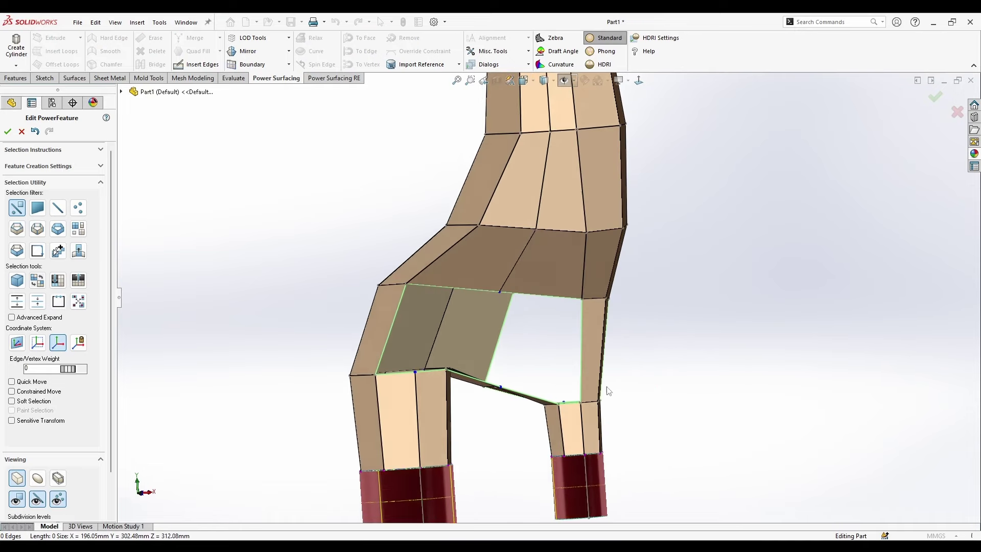
# Bridge the rear bridge's lower edge on the smallest tube's side to the facing rear edge of the branch-to-branch bridge
pyautogui.click(552, 296)
pyautogui.moveTo(552, 296); pyautogui.dragTo(529, 375, button='middle')
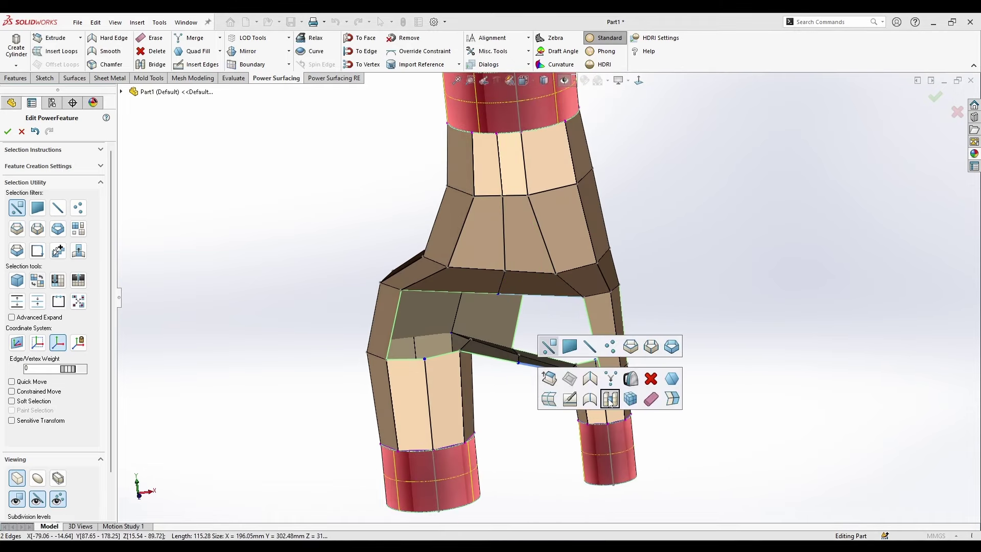
pyautogui.click(610, 404)
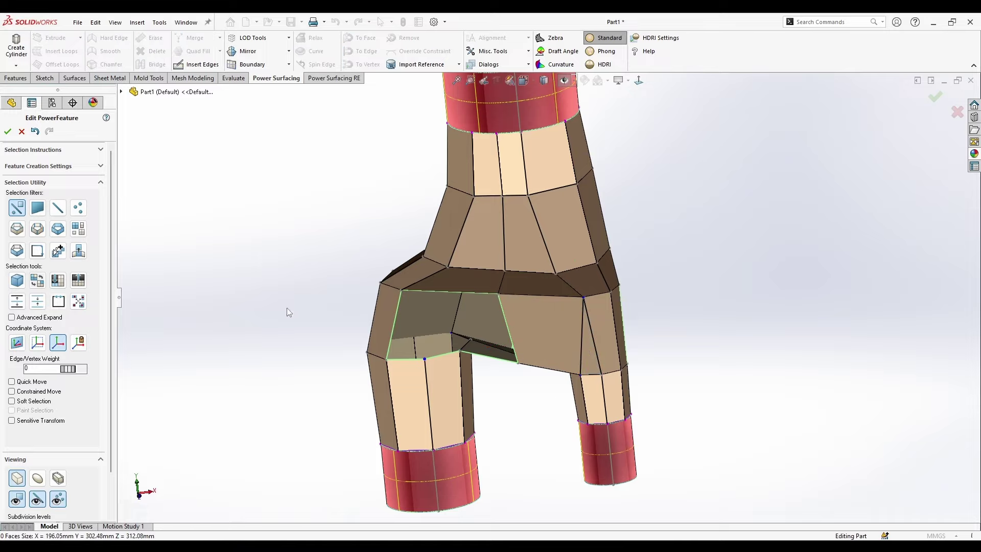
# Bridge the medium tube's inner rear rim edge to the remaining lower edge of the rear bridge with 1 segment
pyautogui.moveTo(287, 308); pyautogui.dragTo(443, 336, button='middle')
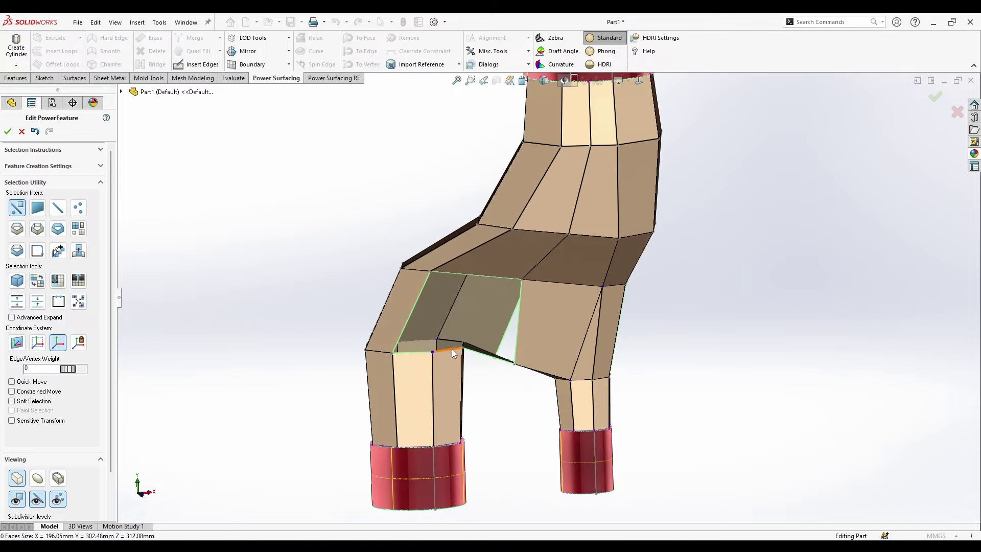
pyautogui.keyDown('ctrl'); pyautogui.click(479, 277); pyautogui.keyUp('ctrl')
pyautogui.click(532, 310)
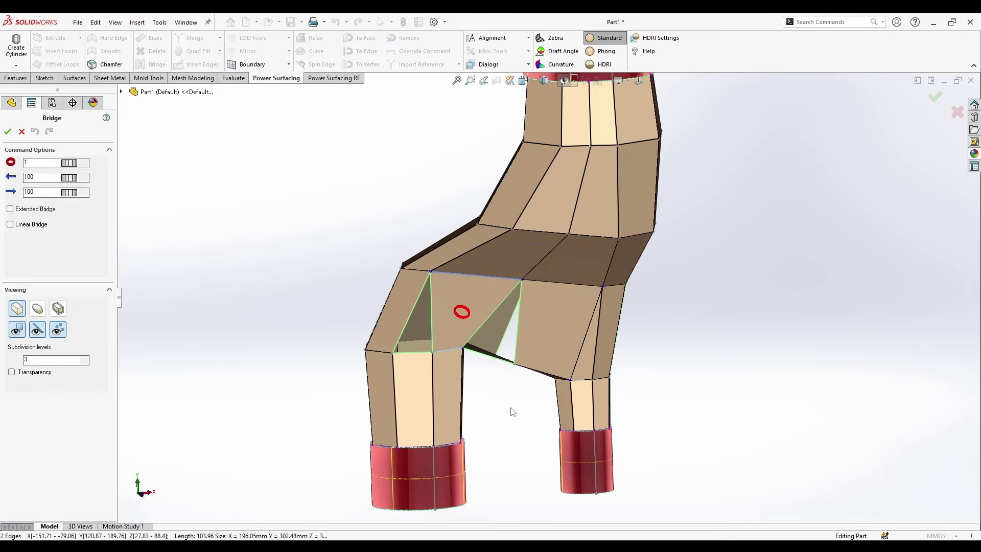
pyautogui.rightClick(513, 412)
# Fill the gaps on both sides of the medium tube's new rear bridge with Quad Fill
pyautogui.click(482, 332)
pyautogui.click(431, 333)
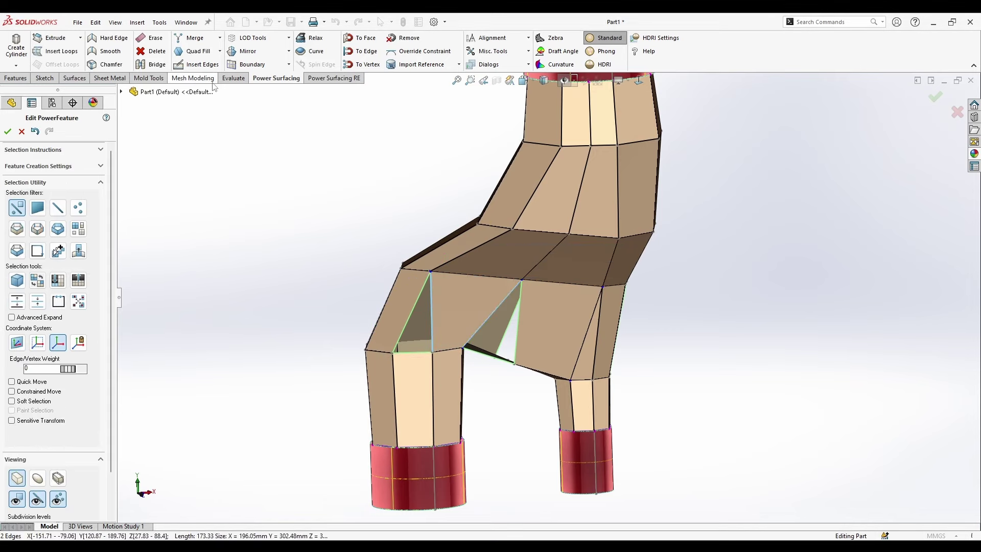
pyautogui.click(299, 267)
pyautogui.moveTo(299, 267); pyautogui.dragTo(356, 366, button='middle')
# Try to bridge the smallest tube's front rim edge to the lower edge of the front panel above it
pyautogui.click(356, 366)
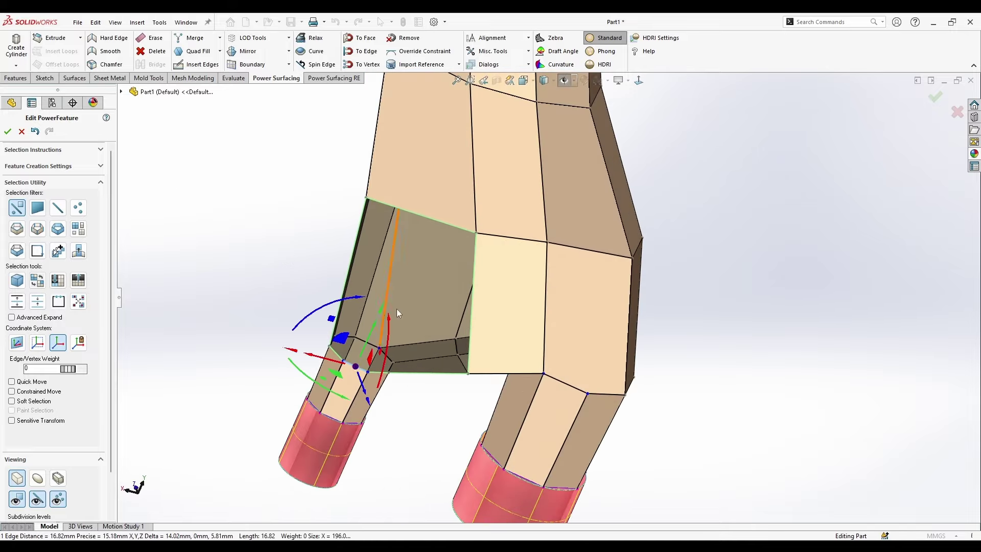
pyautogui.keyDown('ctrl'); pyautogui.click(433, 221); pyautogui.keyUp('ctrl')
pyautogui.rightClick(433, 221)
pyautogui.click(488, 252)
# Bridge the front panel's lower edge to the smallest tube's front rim edge and accept the bridge
pyautogui.scroll(4, 443, 407)
pyautogui.moveTo(442, 407); pyautogui.dragTo(465, 345, button='middle')
pyautogui.scroll(-2, 480, 255)
pyautogui.click(480, 260)
pyautogui.scroll(-3, 443, 372)
pyautogui.keyDown('ctrl'); pyautogui.click(468, 381); pyautogui.keyUp('ctrl')
pyautogui.rightClick(468, 381)
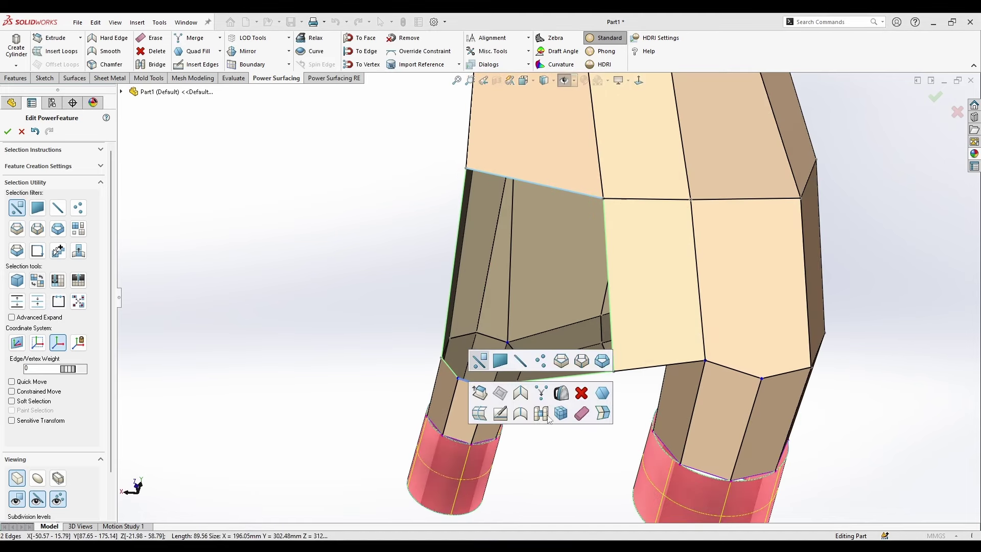
pyautogui.click(544, 414)
pyautogui.rightClick(560, 433)
# Fill the remaining gaps on both sides of the smallest tube's front bridge with Quad Fill
pyautogui.click(522, 333)
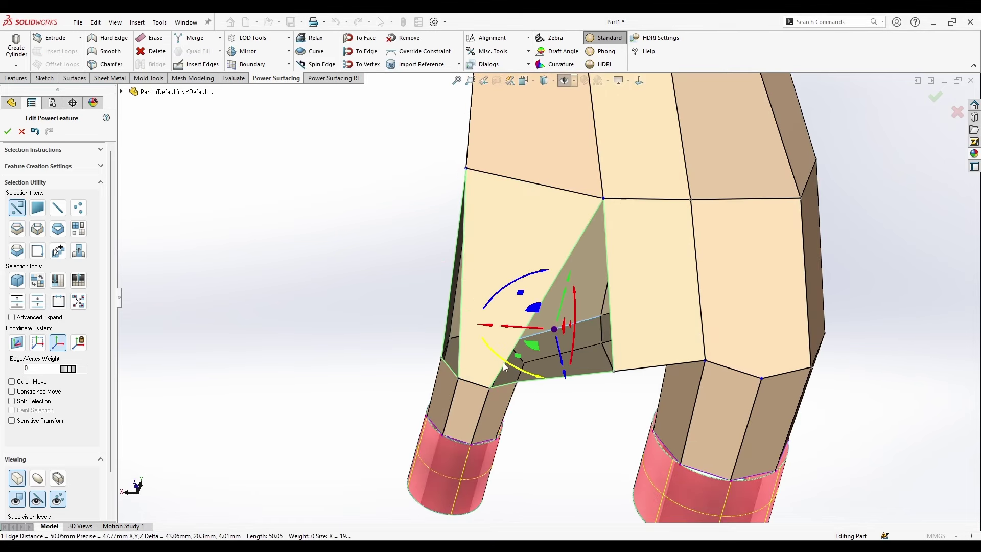
pyautogui.keyDown('ctrl'); pyautogui.click(447, 370); pyautogui.keyUp('ctrl')
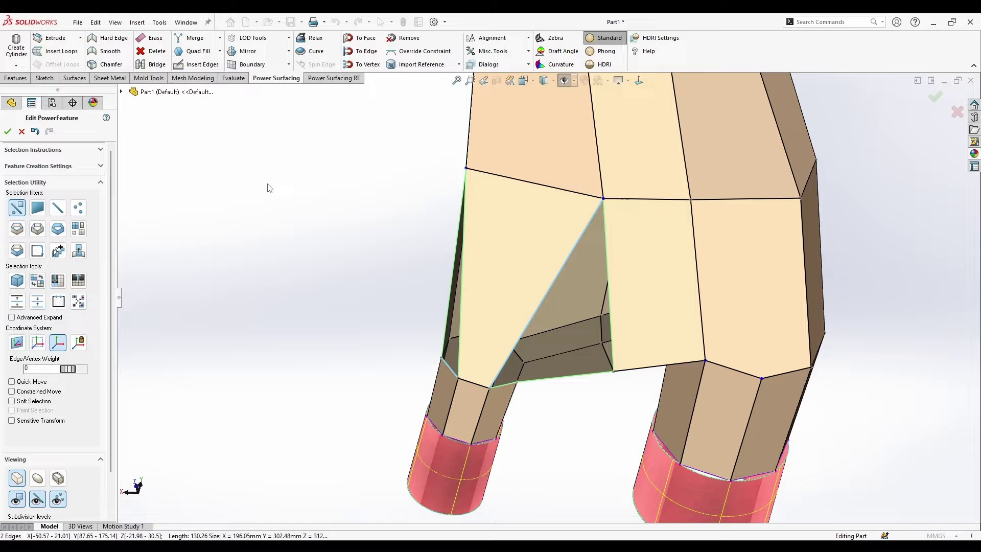
pyautogui.click(193, 51)
pyautogui.scroll(2, 393, 334)
pyautogui.moveTo(393, 334); pyautogui.dragTo(327, 355, button='middle')
pyautogui.scroll(3, 559, 228)
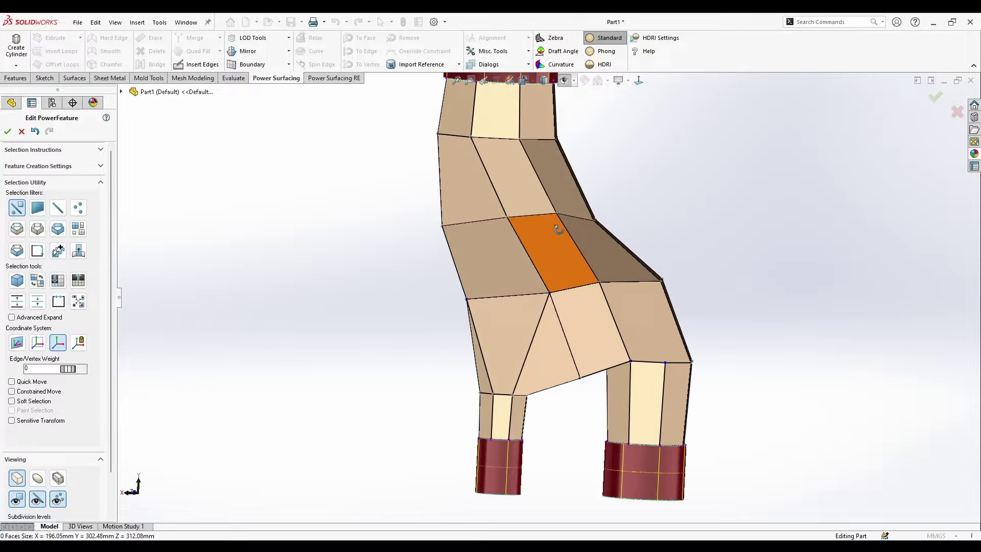
# Switch to the smooth surface display and examine the closed junction from several sides, especially around the crotch
pyautogui.moveTo(560, 229); pyautogui.dragTo(470, 266, button='middle')
pyautogui.moveTo(452, 378); pyautogui.dragTo(435, 428, button='middle')
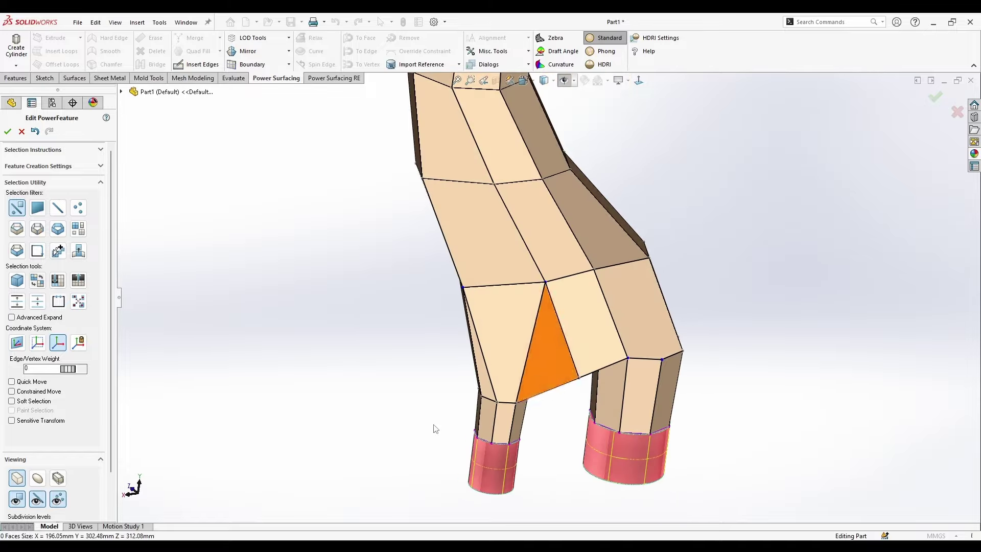
pyautogui.click(38, 477)
pyautogui.moveTo(383, 388); pyautogui.dragTo(562, 255, button='middle')
pyautogui.scroll(2, 564, 255)
pyautogui.moveTo(503, 375); pyautogui.dragTo(256, 333, button='middle')
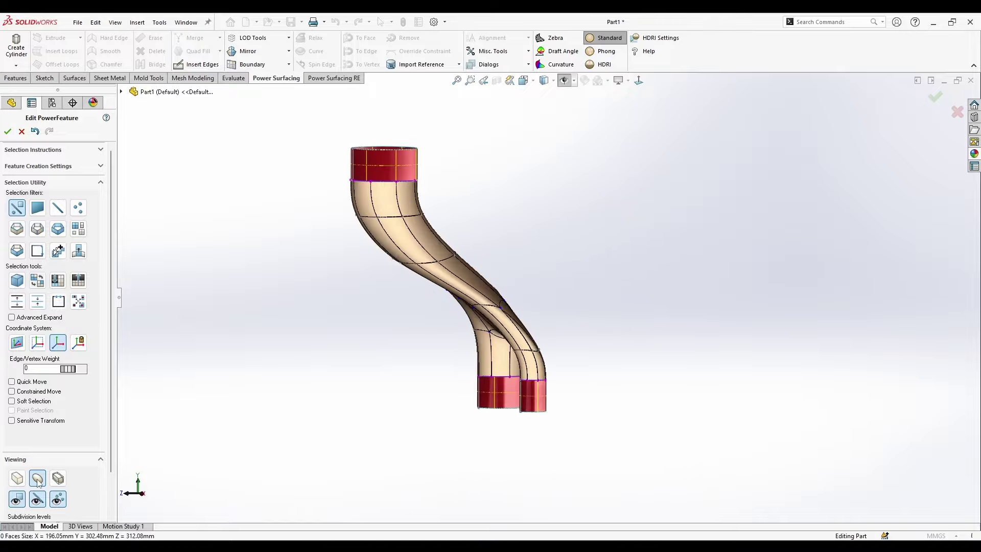
pyautogui.moveTo(511, 398); pyautogui.dragTo(536, 288, button='middle')
pyautogui.scroll(-4, 535, 300)
pyautogui.moveTo(516, 348); pyautogui.dragTo(677, 323, button='middle')
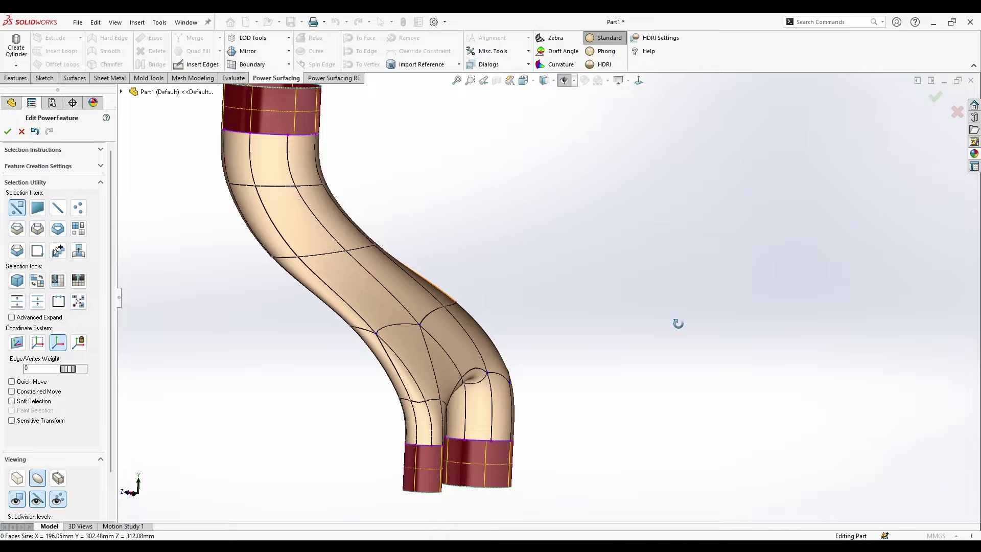
# Reposition the front junction vertex above the crotch in the smooth display, and return to the control mesh display
pyautogui.click(421, 323)
pyautogui.moveTo(421, 323); pyautogui.dragTo(459, 301, button='middle')
pyautogui.moveTo(390, 324); pyautogui.dragTo(412, 353)
pyautogui.moveTo(543, 325); pyautogui.dragTo(387, 377, button='middle')
pyautogui.click(17, 478)
# Reposition the vertices of the cross row midway down the junction in the side view to even out the bend
pyautogui.moveTo(477, 311); pyautogui.dragTo(659, 148, button='middle')
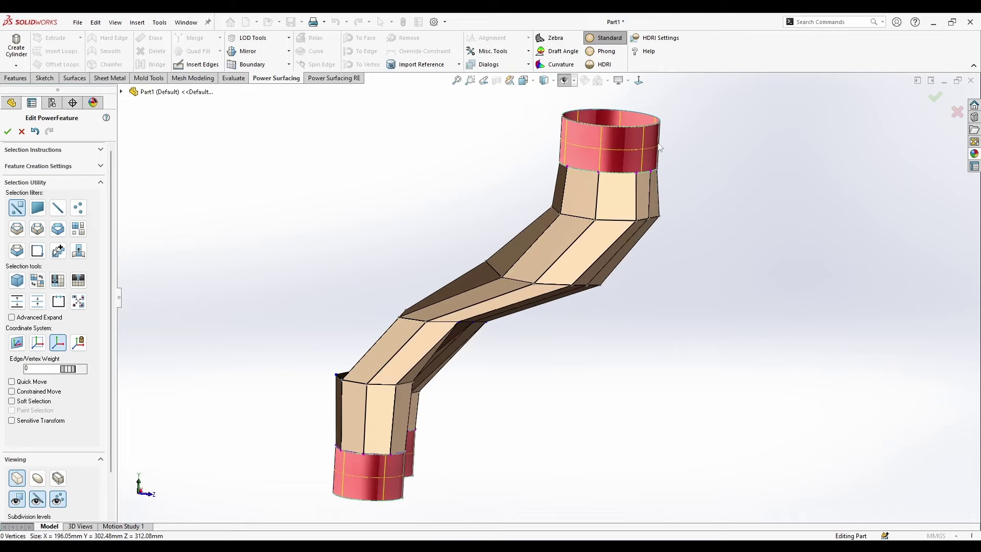
pyautogui.click(640, 81)
pyautogui.doubleClick(524, 257)
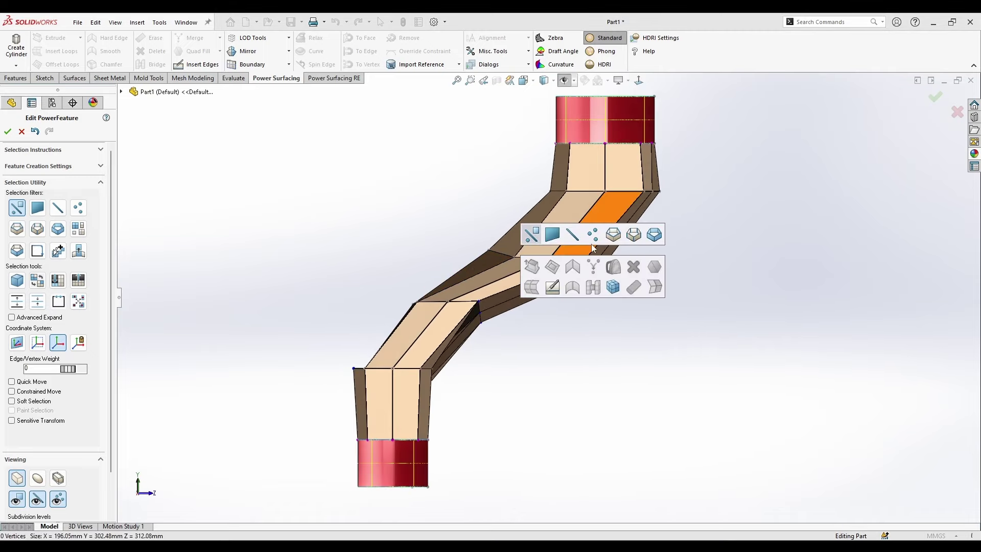
pyautogui.moveTo(576, 239); pyautogui.dragTo(576, 234)
pyautogui.click(584, 295)
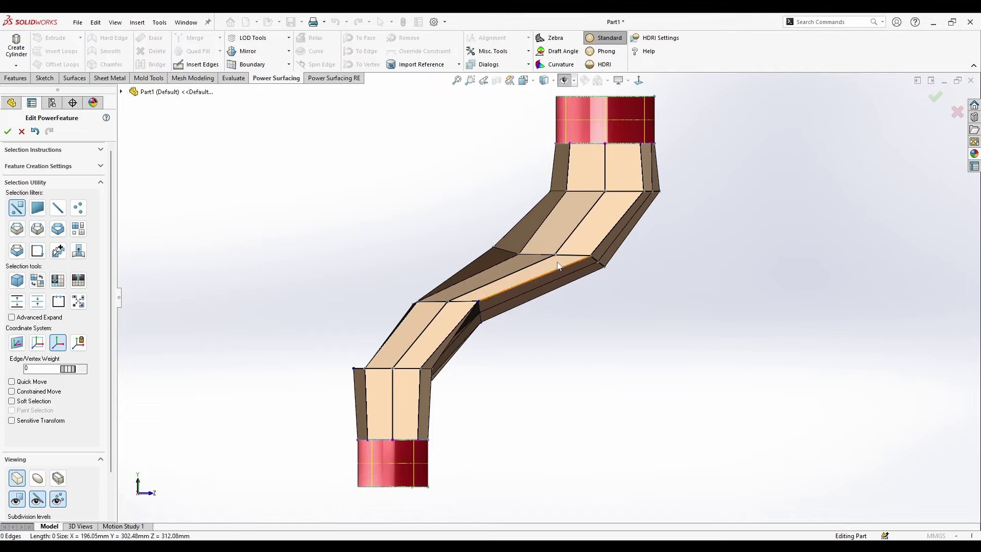
pyautogui.click(526, 251)
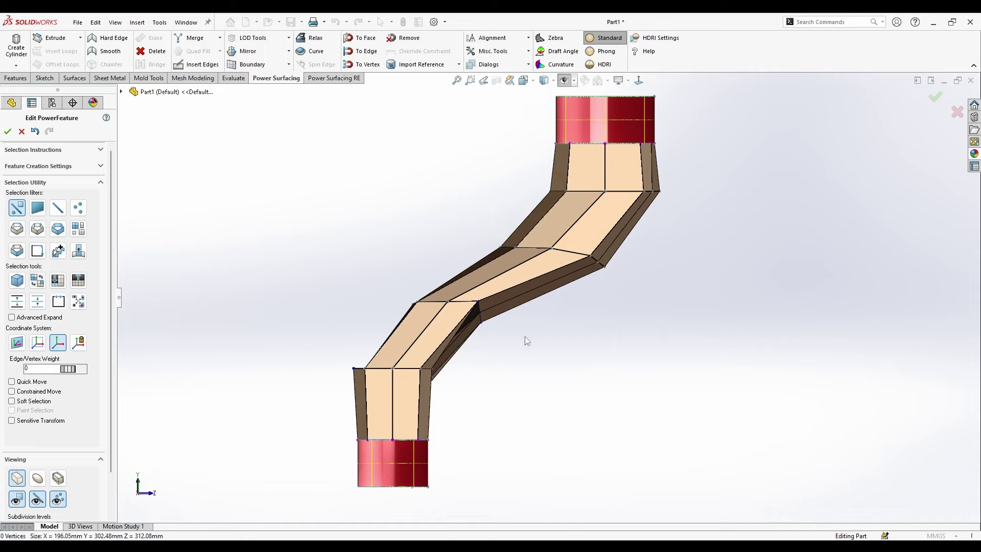
# Insert edges from the medium tube's front rim vertex through the panel edge above to the vertex on the next cross row
pyautogui.moveTo(363, 380); pyautogui.dragTo(437, 287, button='middle')
pyautogui.scroll(-2, 400, 398)
pyautogui.click(196, 64)
pyautogui.click(382, 369)
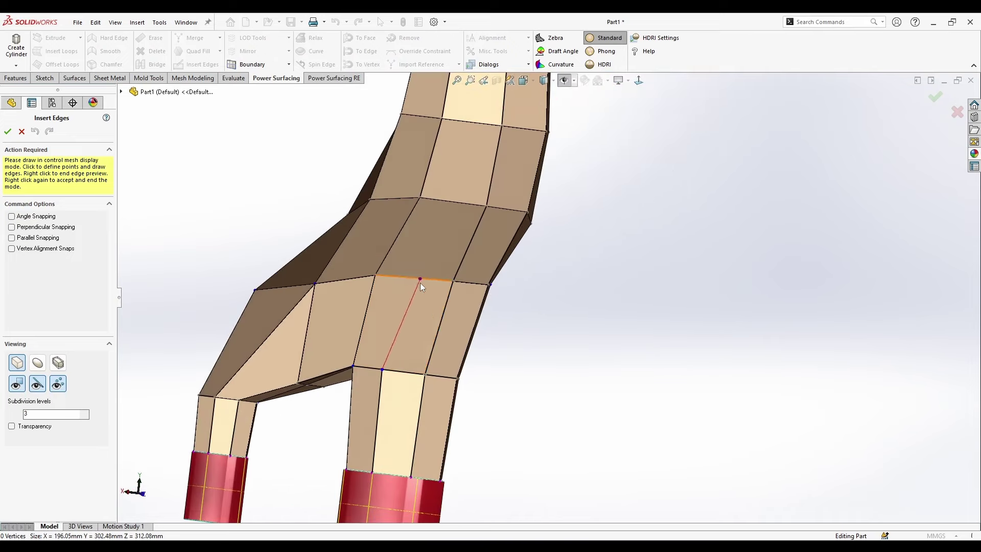
pyautogui.click(420, 280)
pyautogui.click(487, 207)
pyautogui.rightClick(456, 232)
pyautogui.rightClick(435, 286)
# Erase the diagonal edge on the front panel beside the smallest tube
pyautogui.moveTo(414, 339); pyautogui.dragTo(498, 314, button='middle')
pyautogui.click(406, 367)
pyautogui.click(519, 397)
pyautogui.scroll(2, 486, 361)
pyautogui.moveTo(486, 361)
pyautogui.mouseDown(button='middle')
pyautogui.moveTo(438, 414)
pyautogui.moveTo(454, 410)
pyautogui.mouseUp(button='middle')
# Insert edges from the smallest tube's front rim vertex up through the side panels to a vertex in the row below the largest tube
pyautogui.click(196, 64)
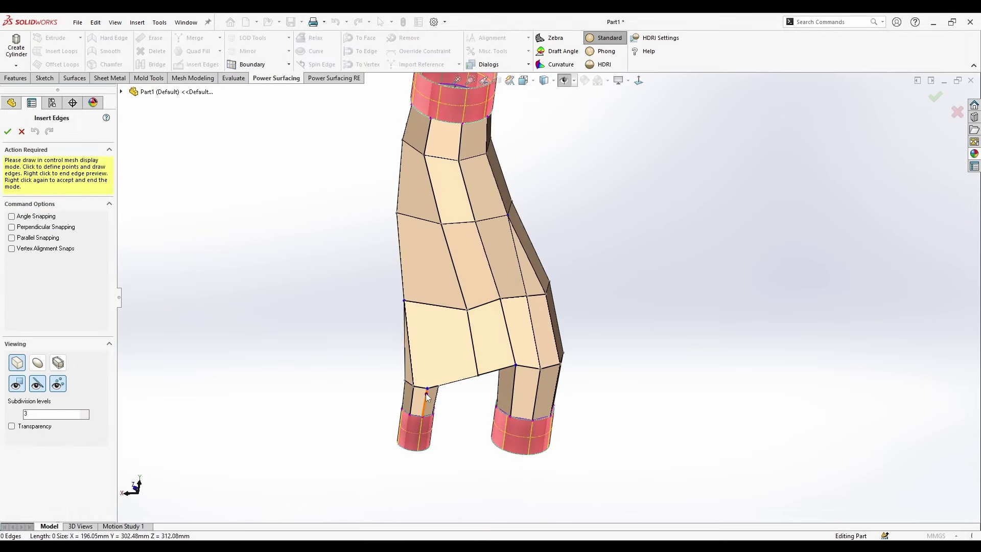
pyautogui.click(418, 220)
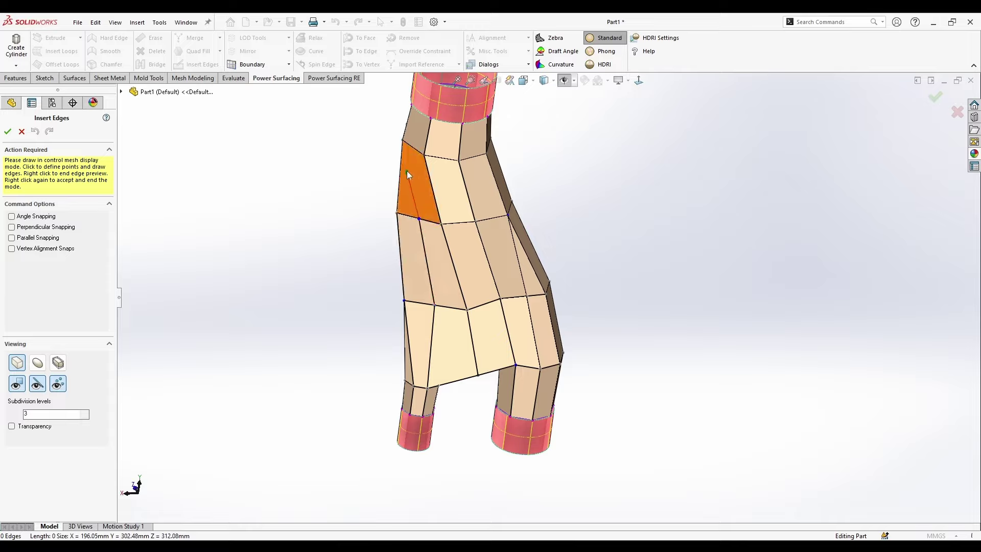
pyautogui.moveTo(407, 171); pyautogui.dragTo(434, 161, button='middle')
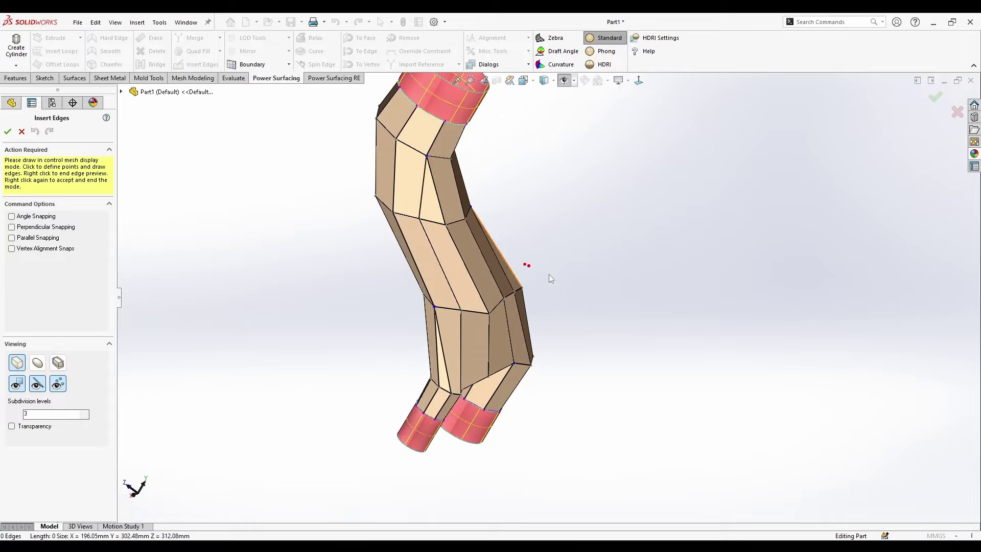
pyautogui.moveTo(549, 274); pyautogui.dragTo(506, 235, button='middle')
pyautogui.rightClick(586, 232)
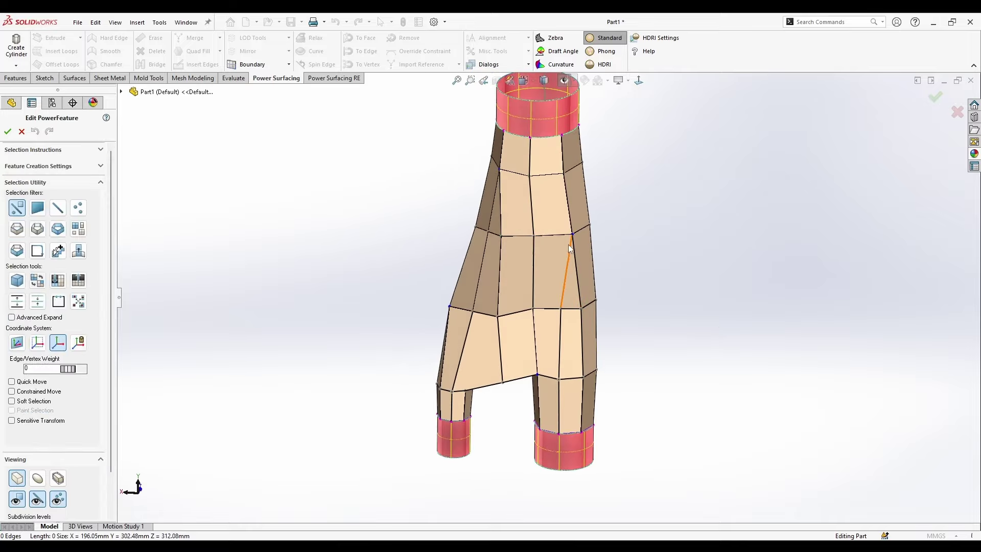
# Replace the slanted edge above the medium tube with inserted edges running straight up through two panels to the row below the largest tube
pyautogui.click(568, 259)
pyautogui.rightClick(568, 259)
pyautogui.click(682, 280)
pyautogui.click(198, 62)
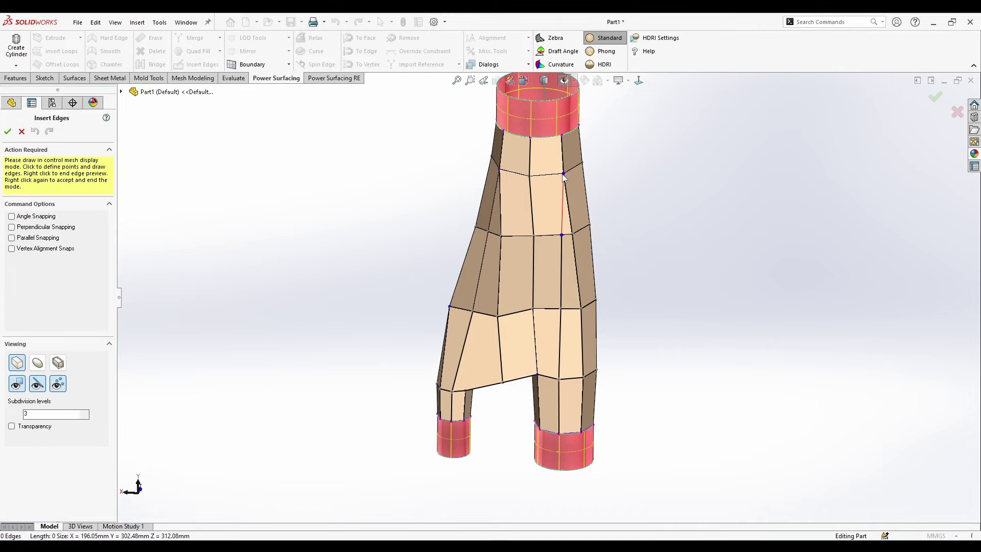
pyautogui.rightClick(574, 230)
pyautogui.rightClick(575, 230)
# Erase the extra slanted edge on the rear panel just above the smallest tube
pyautogui.moveTo(574, 230); pyautogui.dragTo(839, 245, button='middle')
pyautogui.scroll(-2, 656, 349)
pyautogui.rightClick(643, 356)
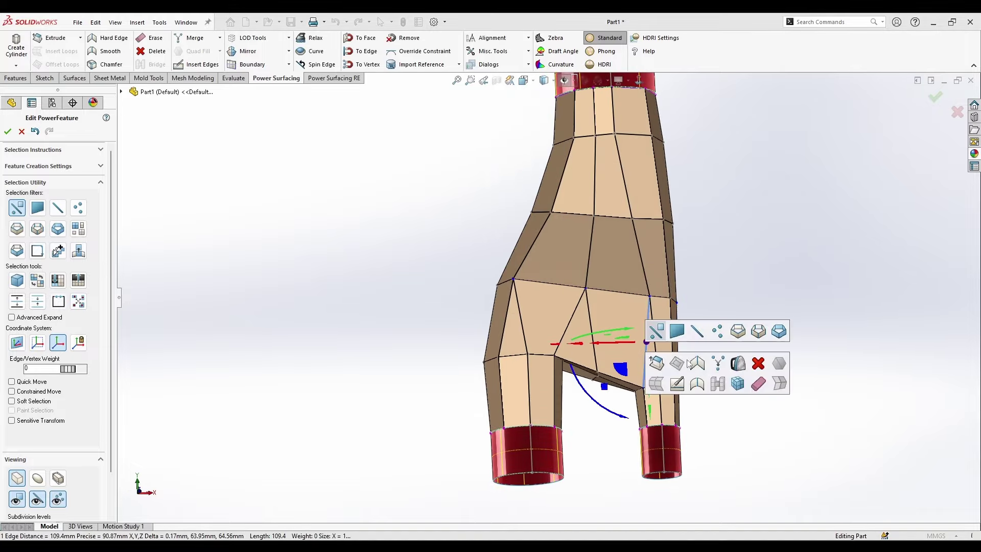
pyautogui.moveTo(759, 390); pyautogui.dragTo(525, 240, button='middle')
# Reposition two adjoining edges in the bend row below the largest tube, and adjust the vertex at their end
pyautogui.scroll(-2, 540, 236)
pyautogui.keyDown('ctrl'); pyautogui.click(545, 218); pyautogui.keyUp('ctrl')
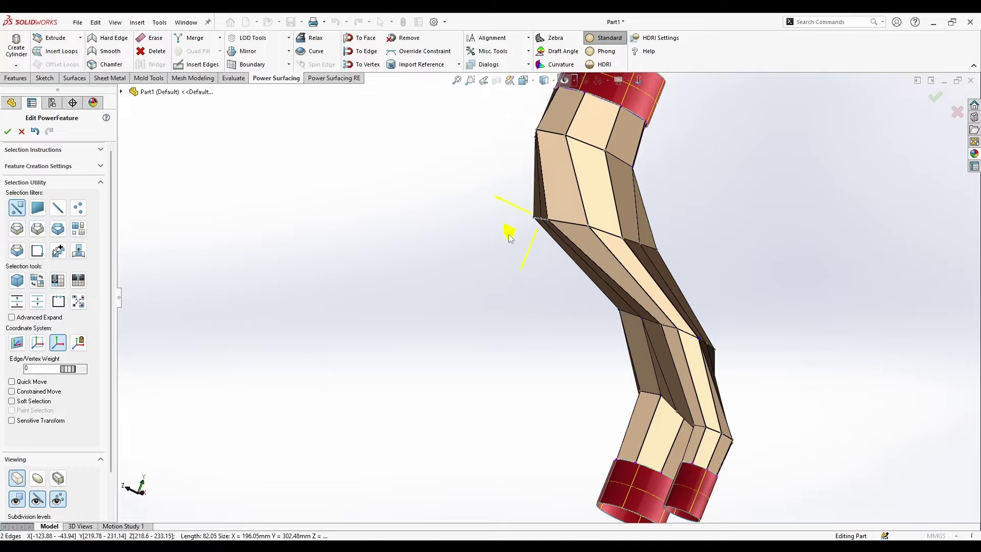
pyautogui.moveTo(444, 254); pyautogui.dragTo(572, 272, button='middle')
pyautogui.click(599, 264)
pyautogui.moveTo(572, 272); pyautogui.dragTo(571, 269)
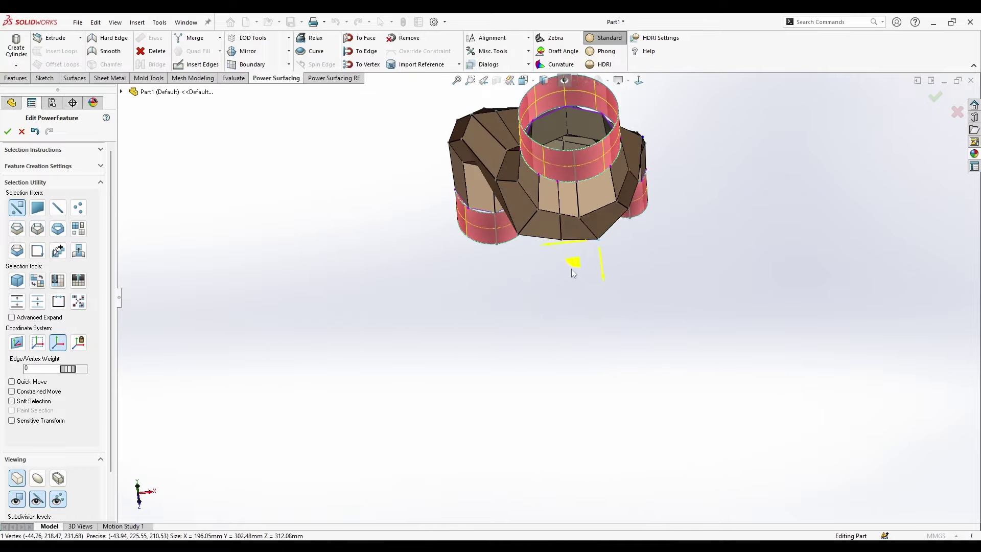
pyautogui.click(570, 284)
# Reposition the vertex near the end of the middle cross row in the top view to even out the junction's outline
pyautogui.moveTo(570, 284); pyautogui.dragTo(552, 319, button='middle')
pyautogui.moveTo(621, 94); pyautogui.dragTo(535, 190, button='middle')
pyautogui.click(477, 183)
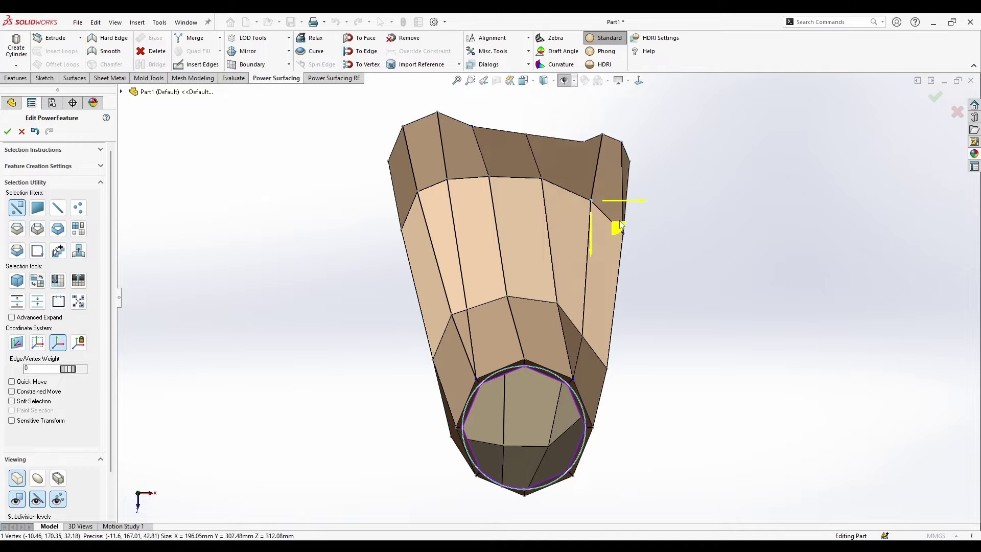
pyautogui.scroll(1, 591, 206)
pyautogui.scroll(-2, 468, 143)
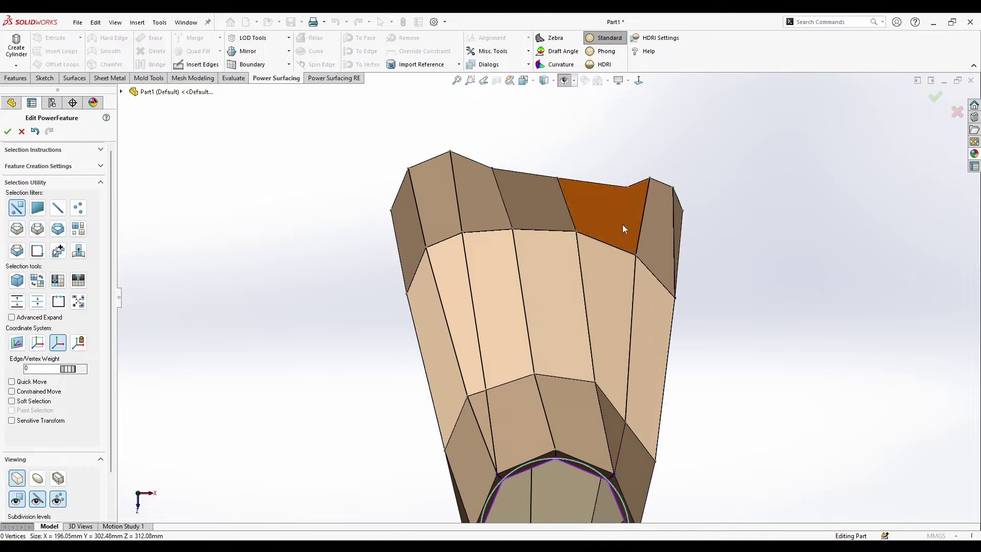
# Examine the control mesh and middle vertices around the gap between the two smaller tubes from below, square-on and in the front view
pyautogui.moveTo(635, 239); pyautogui.dragTo(749, 245, button='middle')
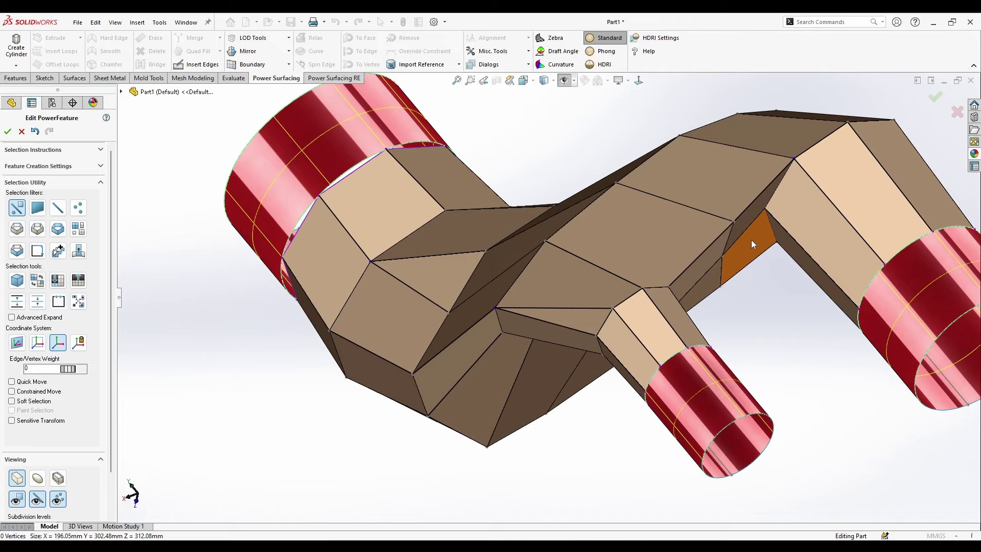
pyautogui.scroll(-5, 751, 241)
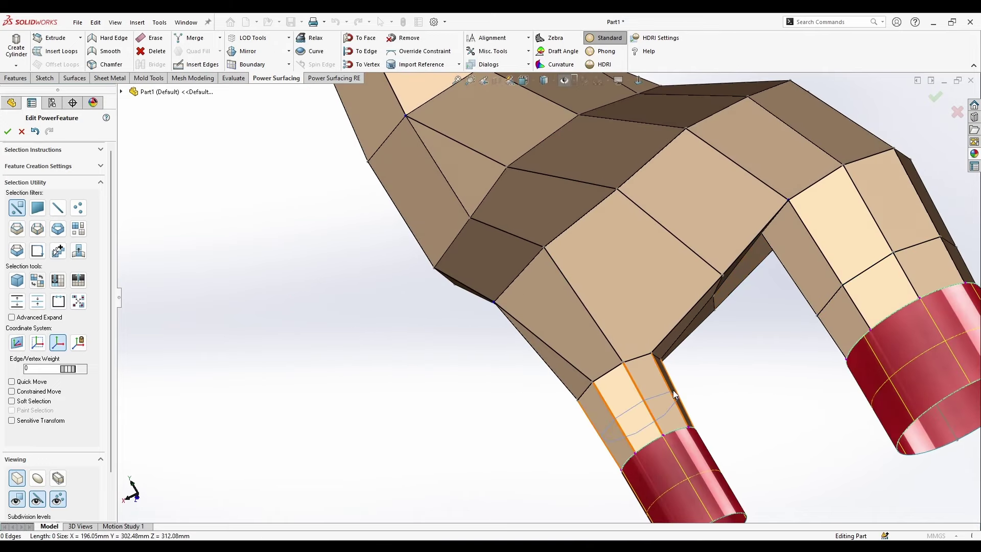
pyautogui.moveTo(673, 391); pyautogui.dragTo(674, 165, button='middle')
pyautogui.click(752, 290)
pyautogui.click(753, 289)
pyautogui.scroll(5, 738, 368)
pyautogui.scroll(1, 674, 166)
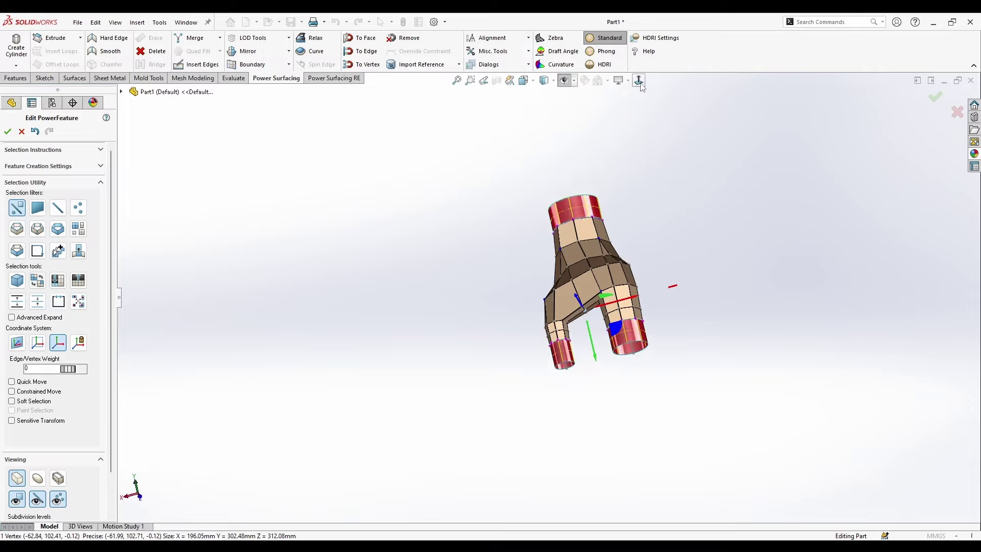
pyautogui.click(639, 82)
pyautogui.scroll(-5, 583, 281)
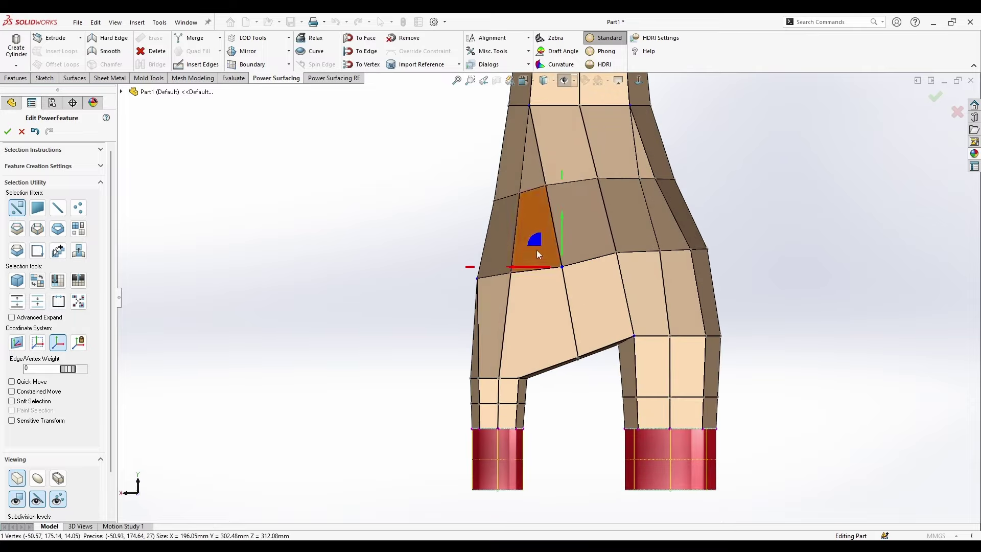
pyautogui.hotkey('shift', 'Left')
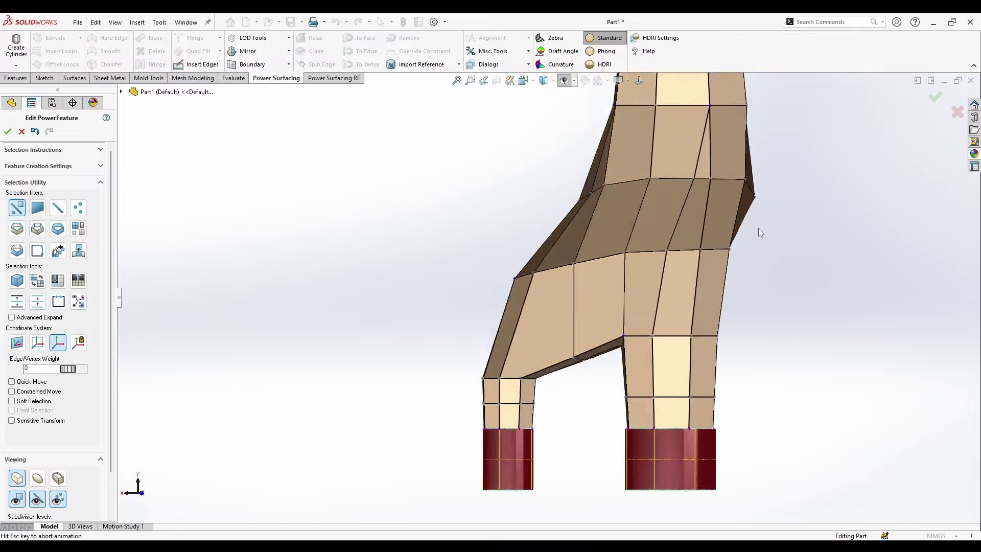
pyautogui.scroll(2, 709, 245)
pyautogui.hotkey('ctrl', '1')
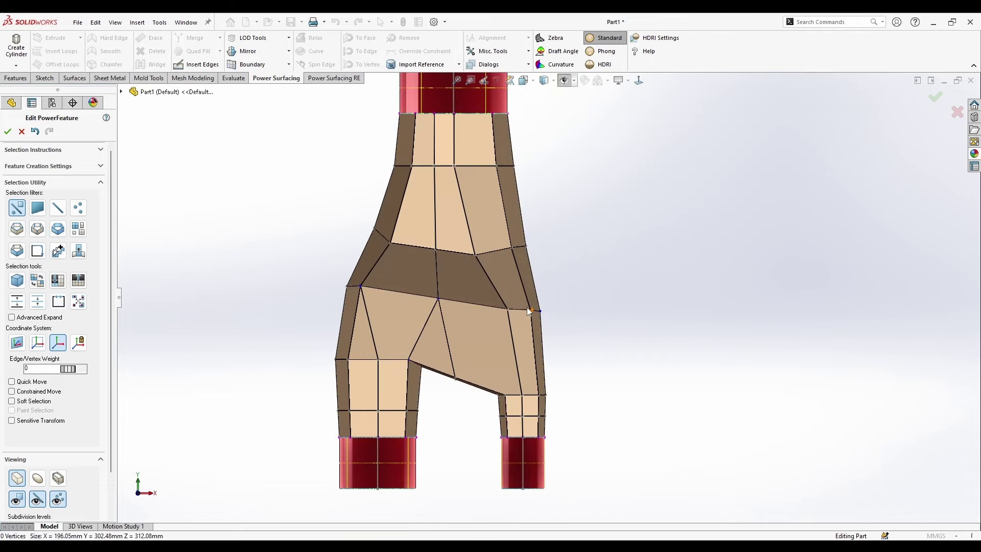
# Fine-tune the vertices along the middle lengthwise edge on the first two cross rows below the largest tube, using front and side views
pyautogui.click(477, 258)
pyautogui.moveTo(503, 232); pyautogui.dragTo(501, 231)
pyautogui.click(636, 231)
pyautogui.click(454, 165)
pyautogui.moveTo(476, 148); pyautogui.dragTo(481, 148)
pyautogui.click(600, 260)
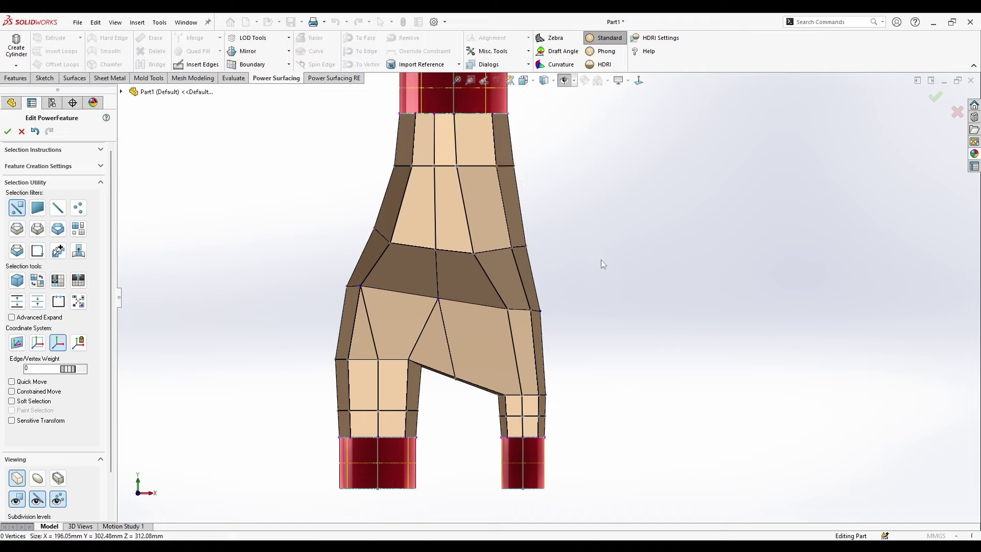
pyautogui.hotkey('shift', 'Left')
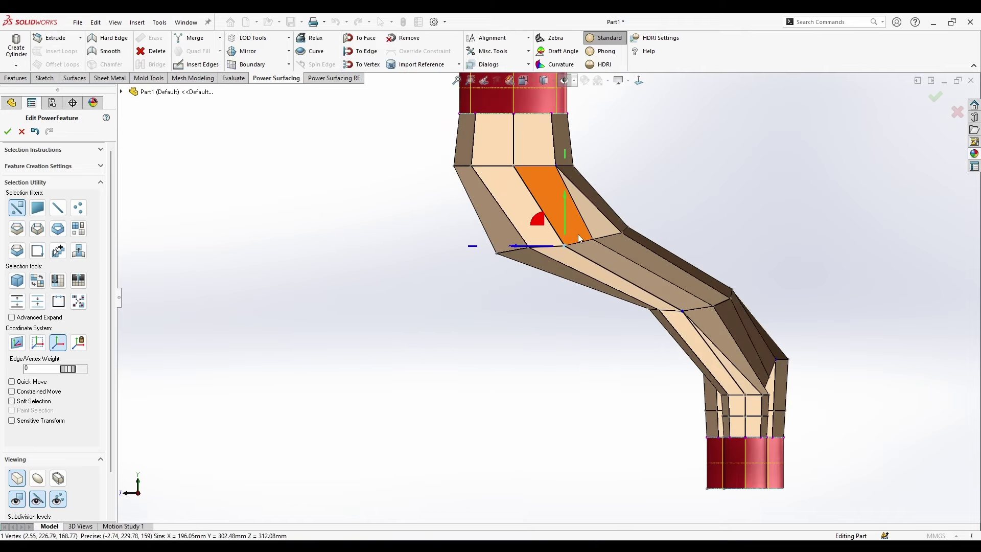
pyautogui.press('Escape')
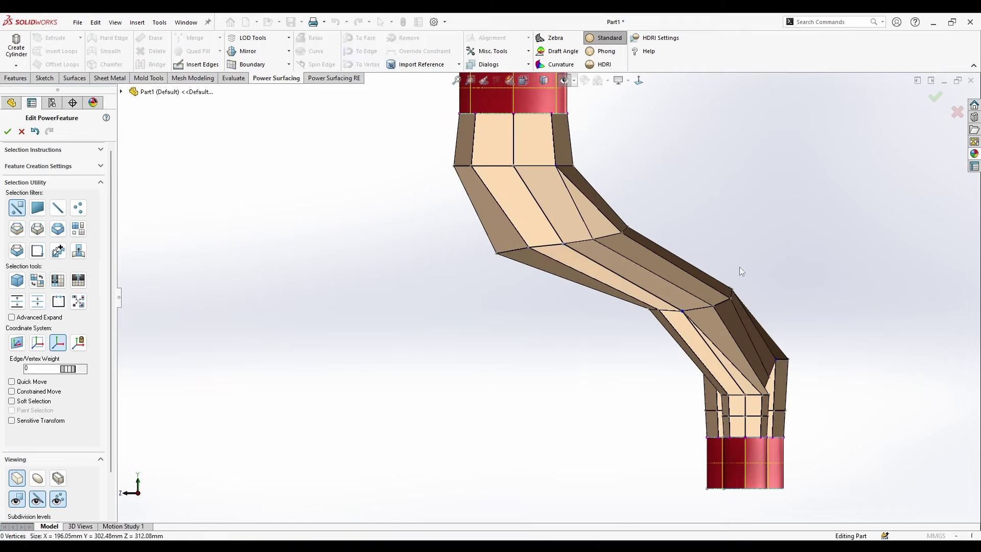
# Display the junction as a smooth subdivision surface and examine its edge flow from several sides
pyautogui.moveTo(729, 269); pyautogui.dragTo(617, 246, button='middle')
pyautogui.moveTo(610, 260); pyautogui.dragTo(637, 307, button='middle')
pyautogui.scroll(-2, 639, 311)
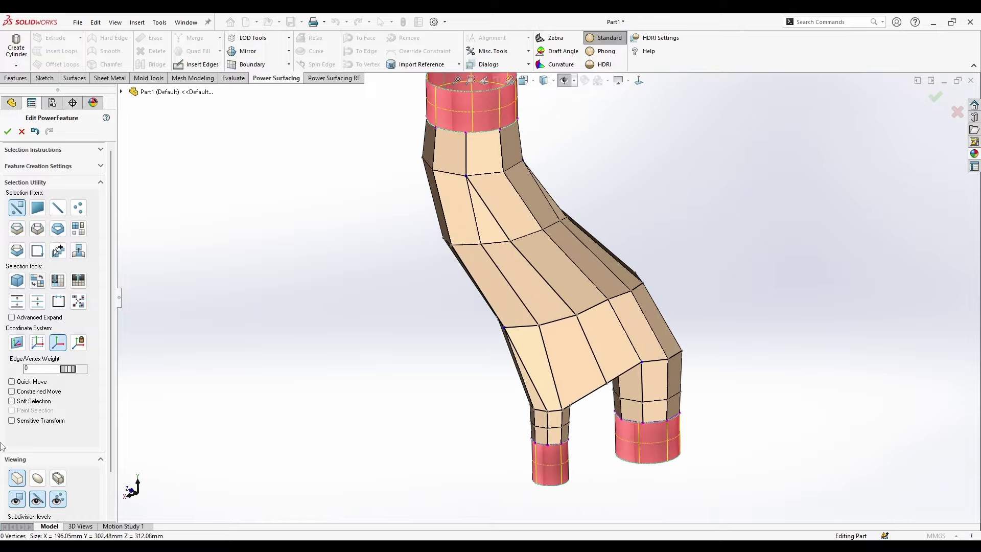
pyautogui.click(39, 479)
pyautogui.moveTo(490, 353); pyautogui.dragTo(222, 327, button='middle')
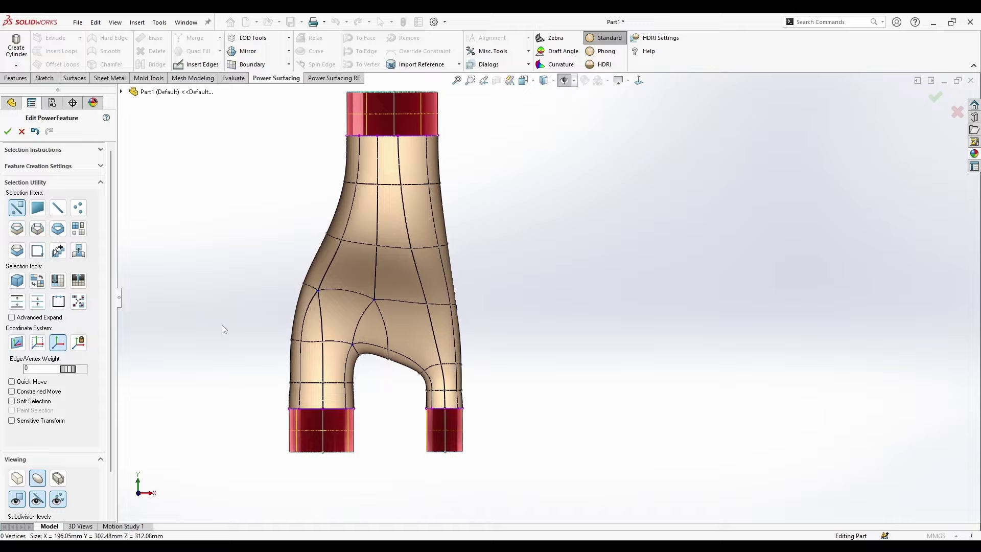
pyautogui.click(359, 330)
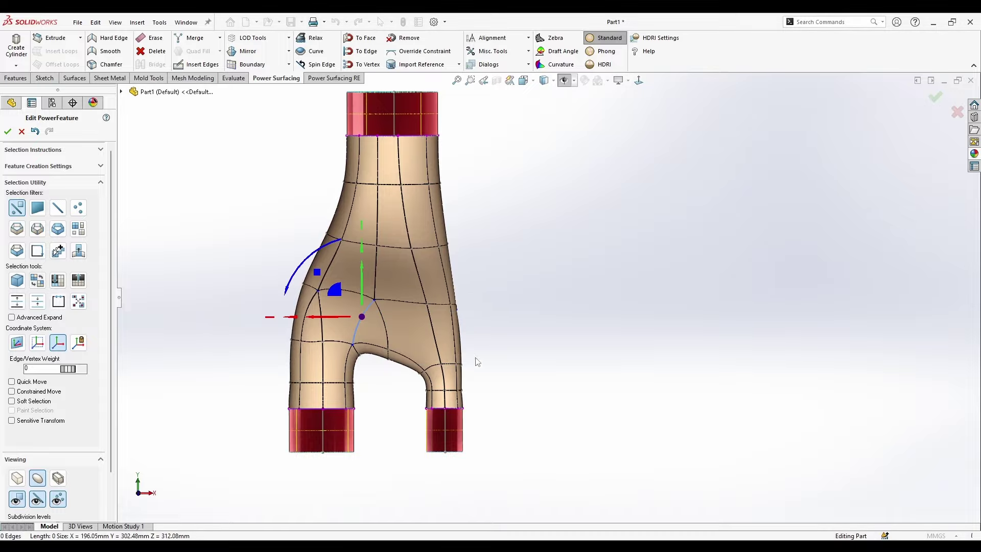
pyautogui.click(475, 357)
pyautogui.moveTo(475, 357); pyautogui.dragTo(542, 474, button='middle')
pyautogui.scroll(-3, 294, 326)
pyautogui.scroll(5, 743, 409)
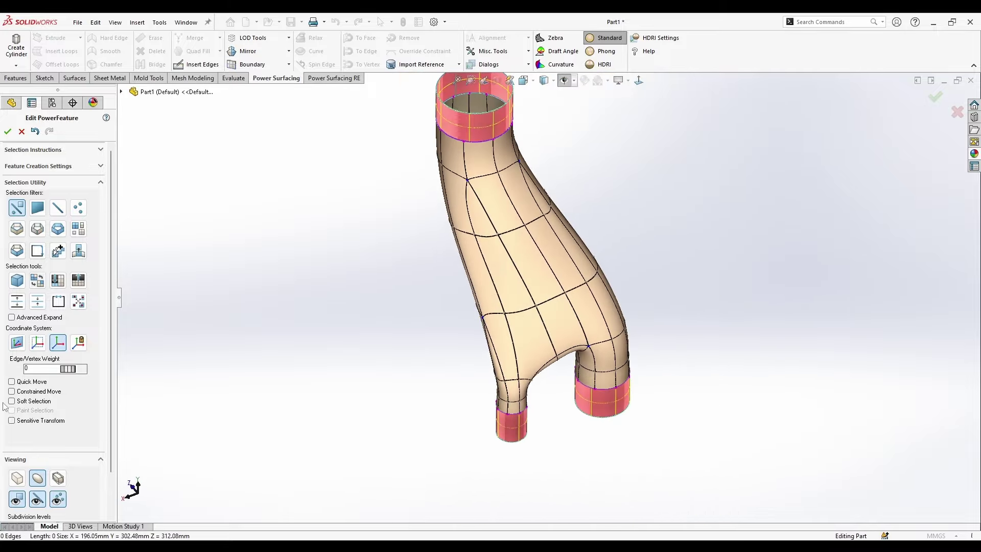
# Reposition the two adjoining front edges of the cross row above the smaller tubes, checking the bend in smooth display
pyautogui.click(17, 477)
pyautogui.scroll(-5, 531, 260)
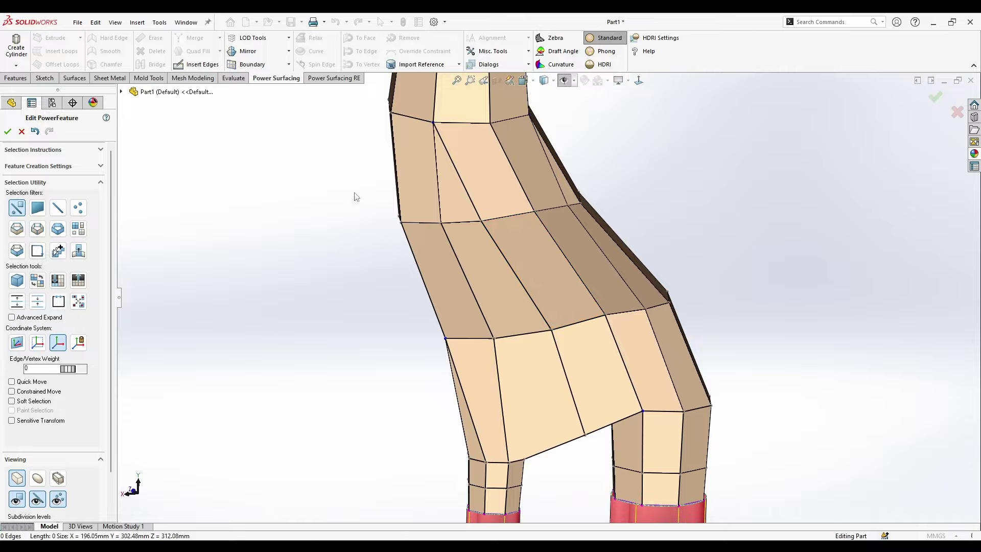
pyautogui.scroll(5, 356, 197)
pyautogui.moveTo(357, 196); pyautogui.dragTo(521, 309, button='middle')
pyautogui.click(585, 305)
pyautogui.keyDown('ctrl'); pyautogui.click(555, 298); pyautogui.keyUp('ctrl')
pyautogui.scroll(-2, 553, 299)
pyautogui.scroll(2, 573, 302)
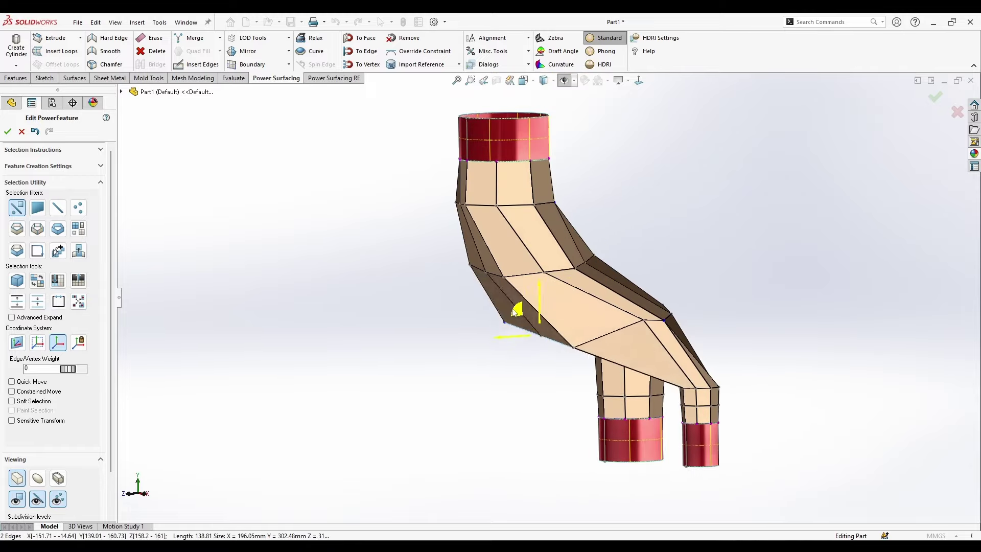
pyautogui.click(37, 479)
pyautogui.moveTo(495, 404); pyautogui.dragTo(475, 370, button='middle')
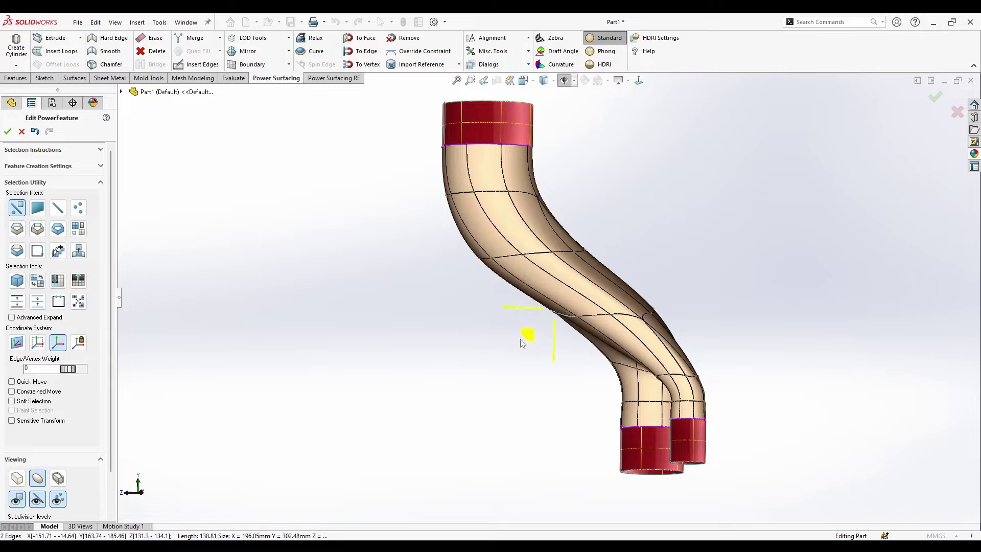
pyautogui.moveTo(536, 339); pyautogui.dragTo(685, 318, button='middle')
pyautogui.click(707, 349)
# Accept the PowerFeature edit and examine the rebuilt surface where it blends into the two smaller tubes
pyautogui.scroll(-5, 640, 257)
pyautogui.scroll(4, 640, 257)
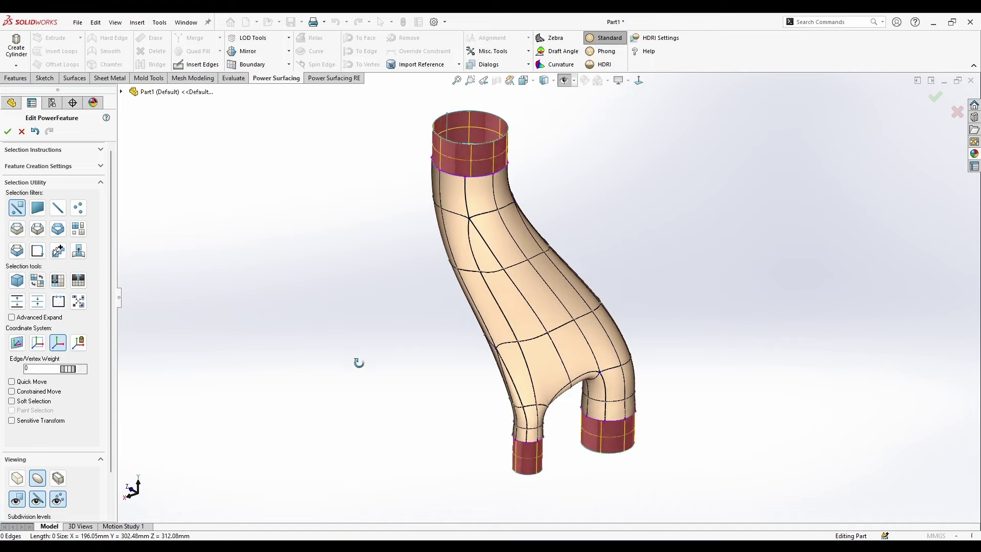
pyautogui.moveTo(359, 363); pyautogui.dragTo(816, 170, button='middle')
pyautogui.click(933, 104)
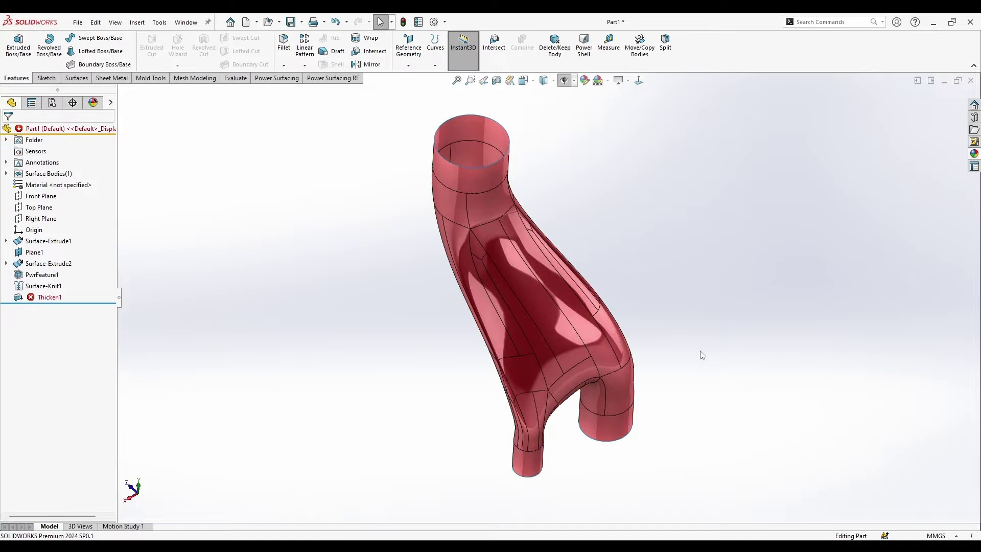
pyautogui.moveTo(702, 355); pyautogui.dragTo(674, 240, button='middle')
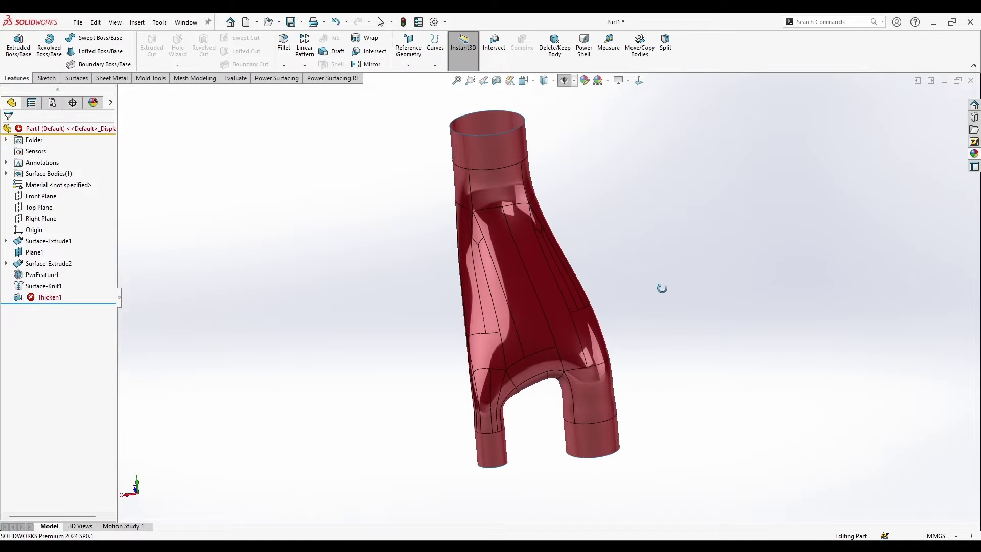
pyautogui.moveTo(667, 353); pyautogui.dragTo(664, 388, button='middle')
pyautogui.moveTo(505, 373); pyautogui.dragTo(526, 382, button='middle')
pyautogui.scroll(-3, 522, 393)
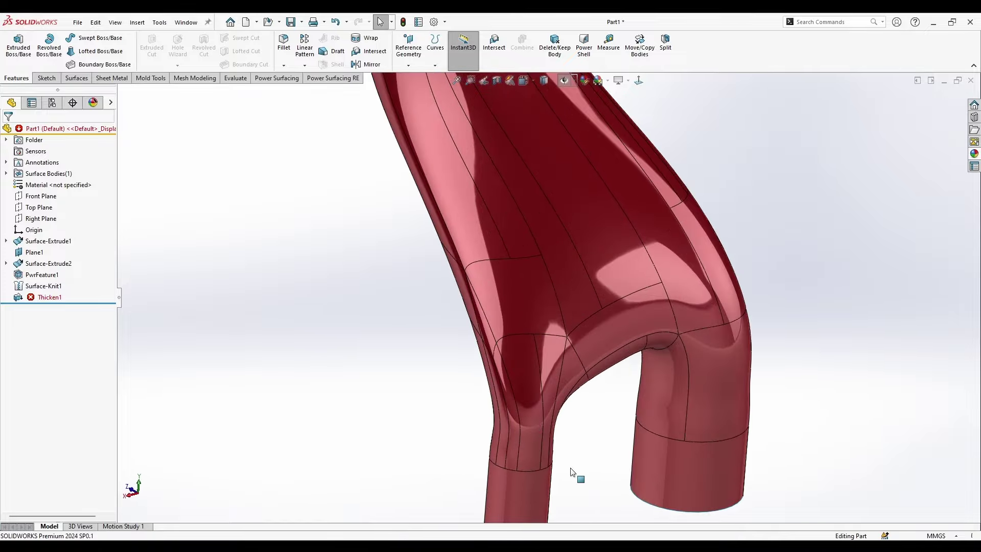
pyautogui.scroll(-3, 571, 470)
pyautogui.moveTo(608, 463); pyautogui.dragTo(460, 401, button='middle')
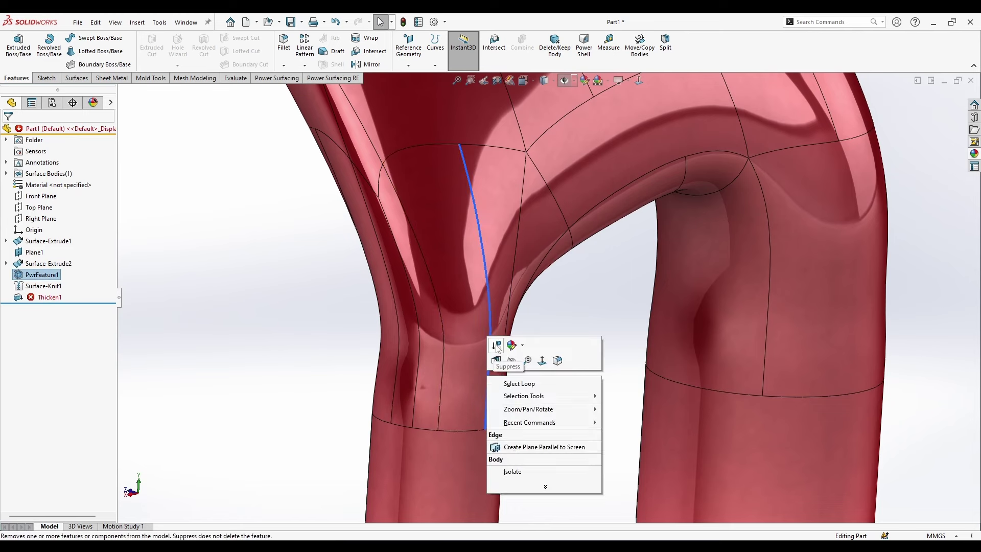
# Reopen the PowerFeature for editing and set the selection filter to edge loops
pyautogui.rightClick(471, 284)
pyautogui.click(482, 310)
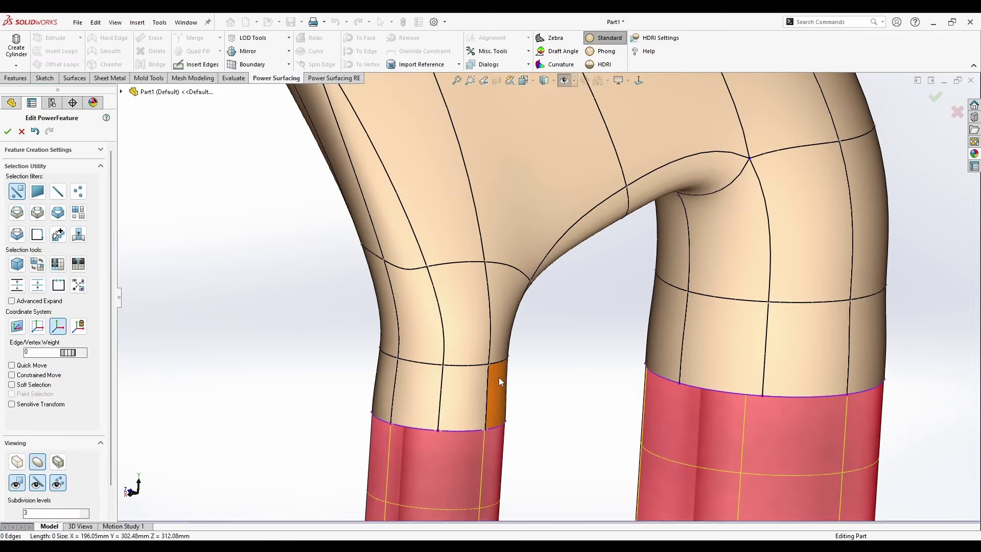
pyautogui.moveTo(389, 448); pyautogui.dragTo(437, 443, button='middle')
pyautogui.rightClick(437, 443)
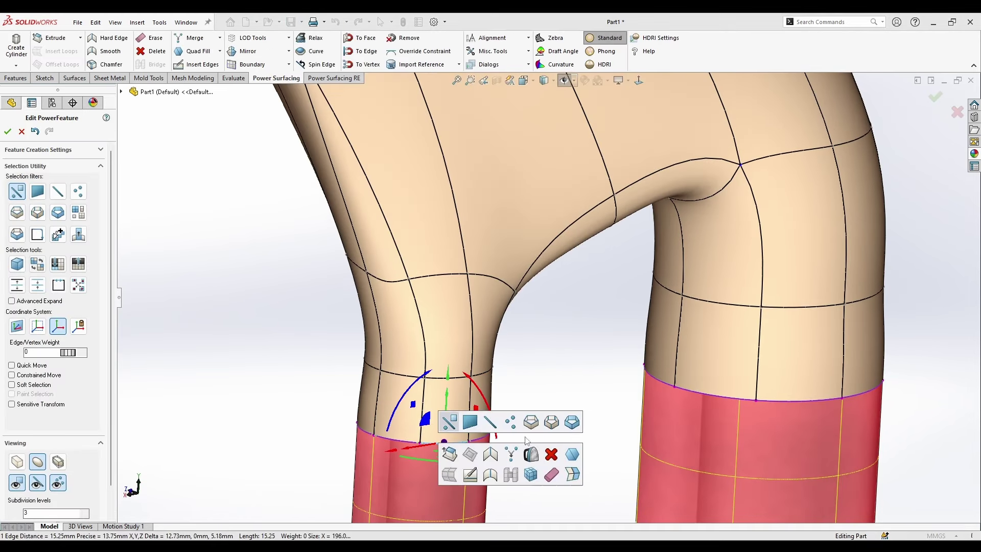
pyautogui.click(531, 427)
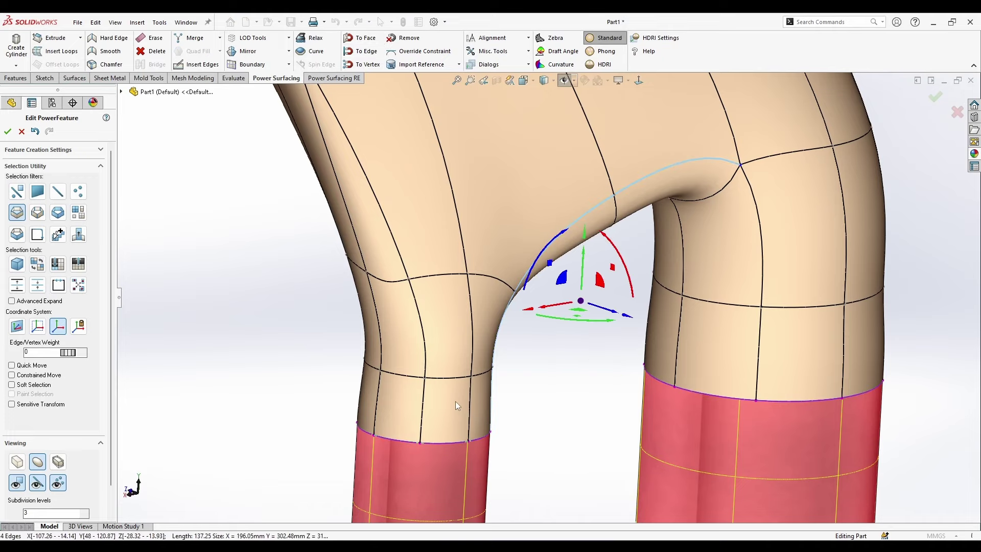
# Erase the extra edge loops around the two smaller legs, just above their cylinder ends, in the control mesh display
pyautogui.click(17, 462)
pyautogui.click(448, 379)
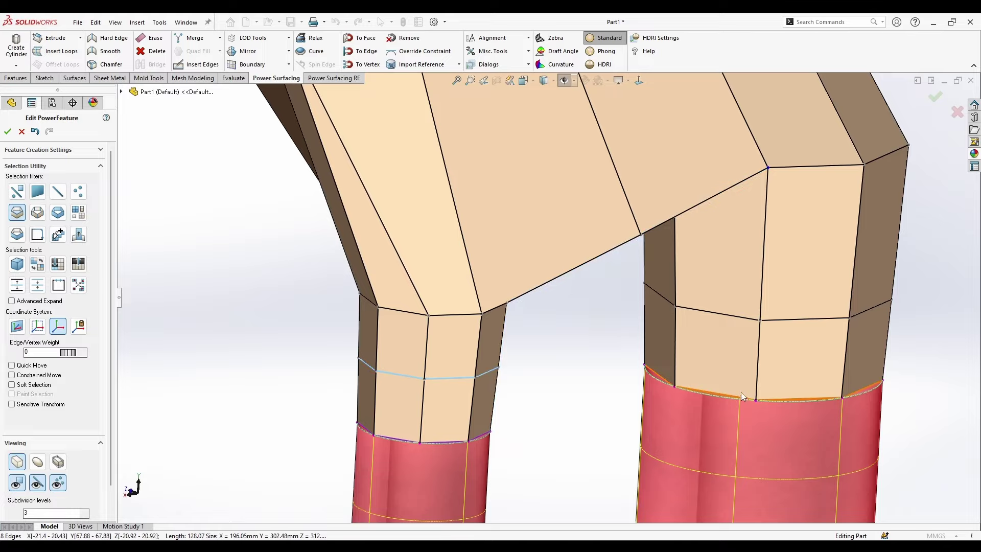
pyautogui.keyDown('ctrl'); pyautogui.click(739, 313); pyautogui.keyUp('ctrl')
pyautogui.rightClick(739, 314)
pyautogui.click(850, 344)
pyautogui.scroll(3, 549, 307)
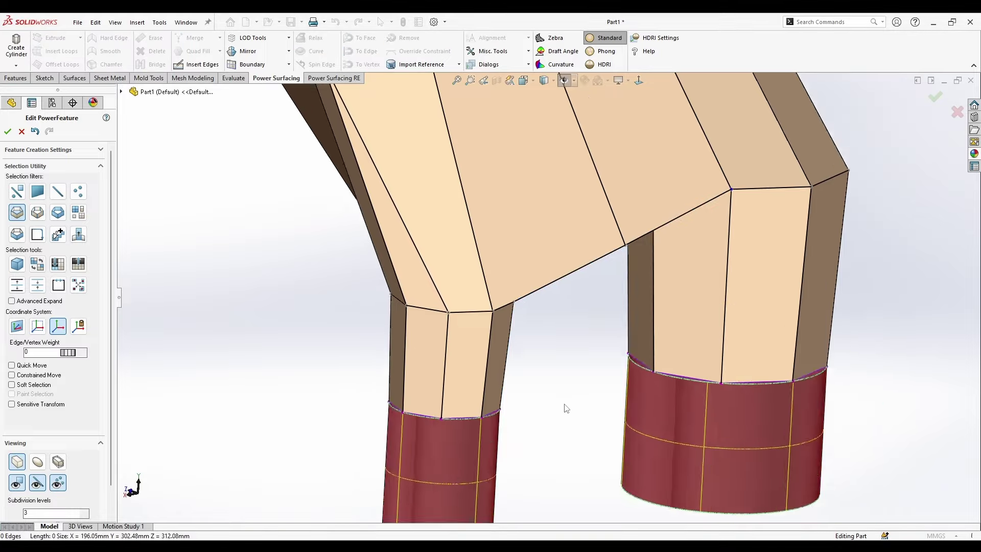
# Raise the three middle vertices of the gap between the smaller legs in smooth display, shaping it into a rounded arch
pyautogui.moveTo(566, 409)
pyautogui.mouseDown(button='middle')
pyautogui.moveTo(528, 436)
pyautogui.moveTo(607, 375)
pyautogui.moveTo(718, 432)
pyautogui.moveTo(782, 449)
pyautogui.moveTo(587, 399)
pyautogui.moveTo(548, 416)
pyautogui.moveTo(519, 371)
pyautogui.mouseUp(button='middle')
pyautogui.click(37, 462)
pyautogui.scroll(3, 519, 371)
pyautogui.rightClick(554, 296)
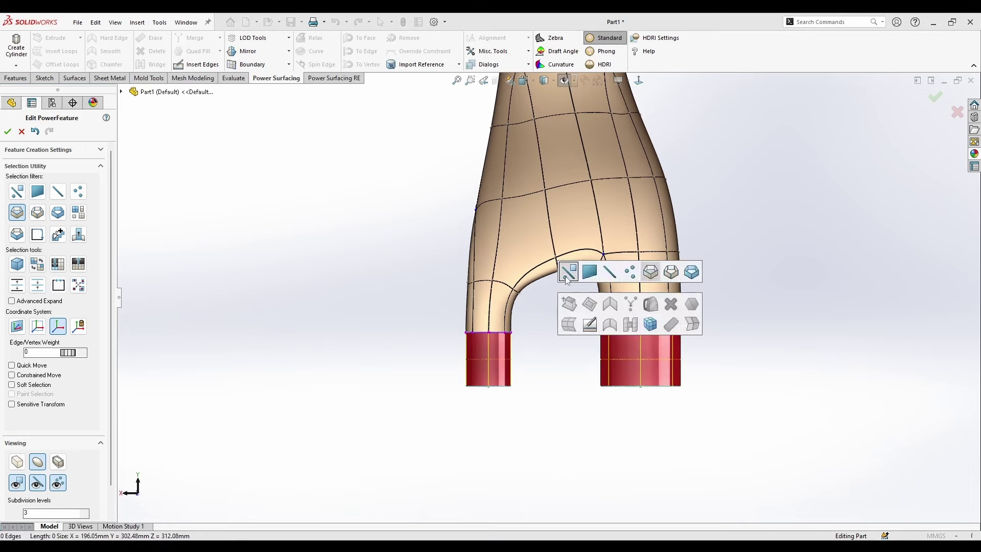
pyautogui.click(570, 271)
pyautogui.moveTo(551, 240); pyautogui.dragTo(566, 256)
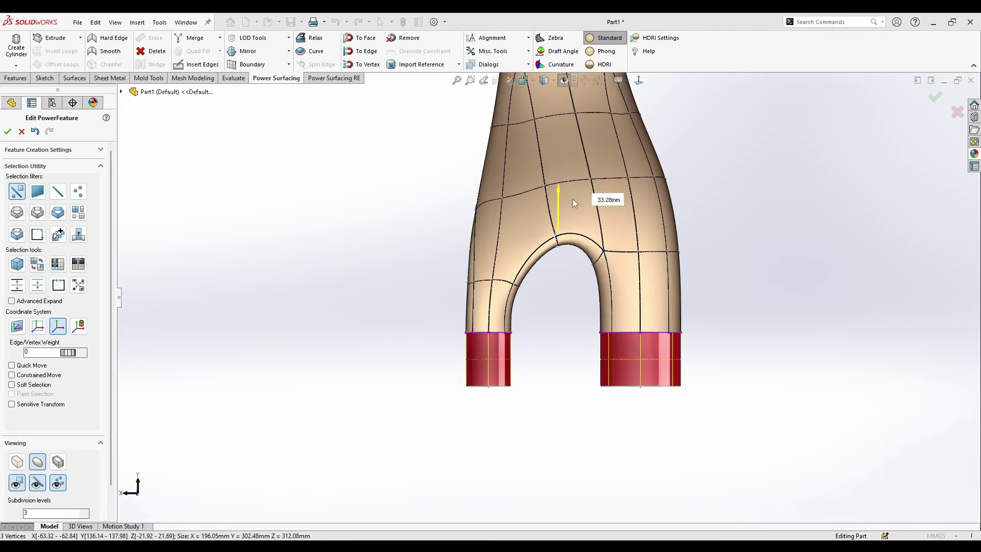
pyautogui.moveTo(573, 203); pyautogui.dragTo(534, 218)
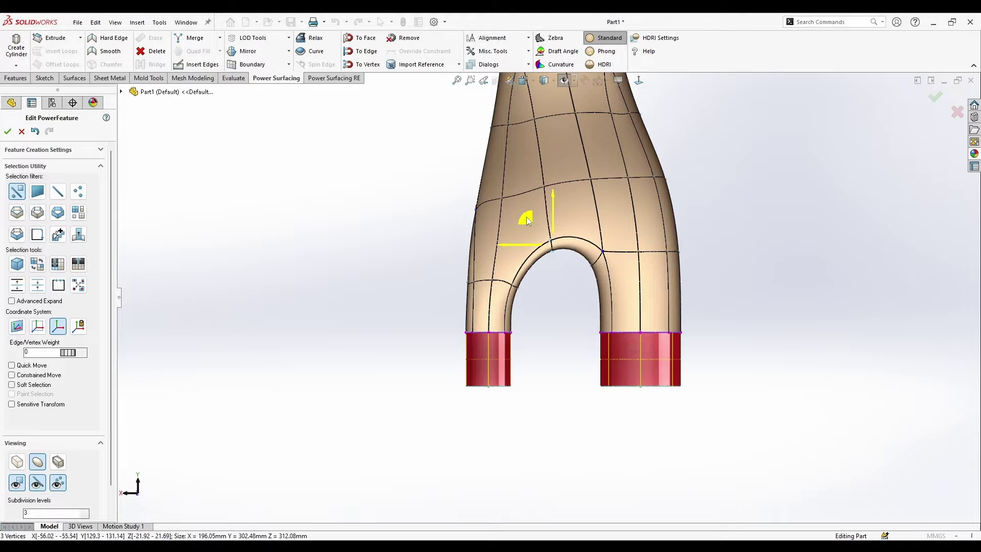
pyautogui.scroll(4, 555, 313)
pyautogui.scroll(-3, 563, 248)
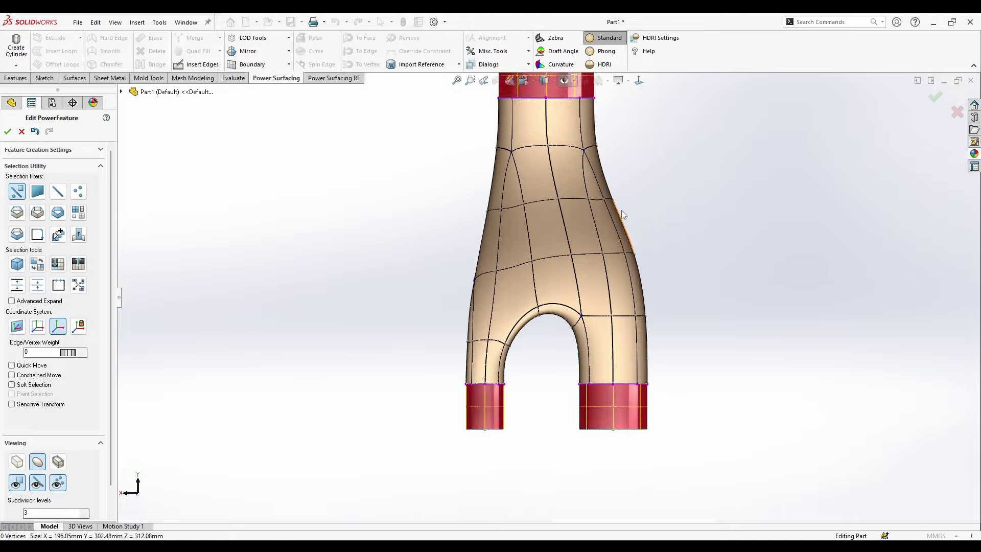
# Check the reshaped junction from an angled view and accept the PowerFeature edit
pyautogui.moveTo(621, 210); pyautogui.dragTo(656, 289, button='middle')
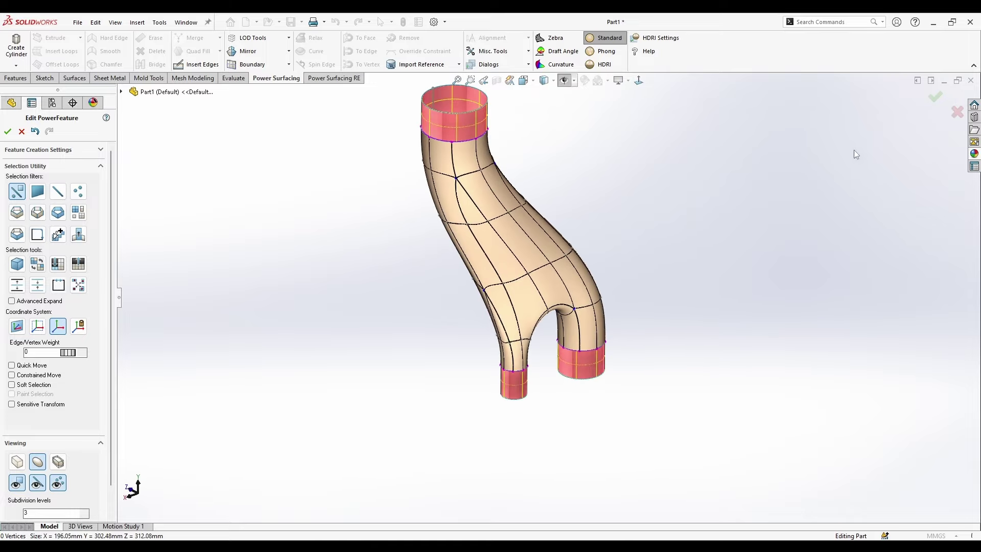
pyautogui.scroll(-4, 854, 150)
pyautogui.click(936, 96)
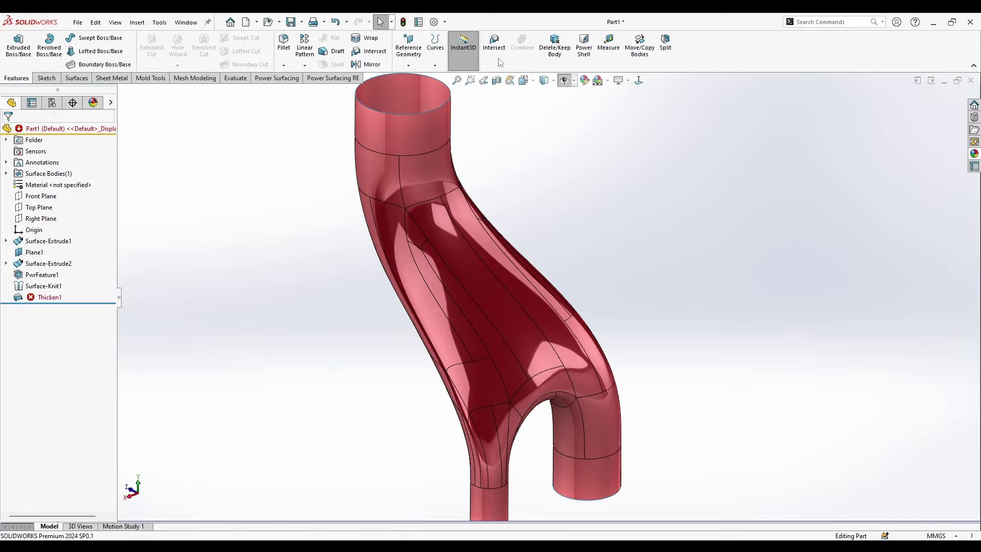
# Delete the Thicken1 feature from the part
pyautogui.rightClick(37, 298)
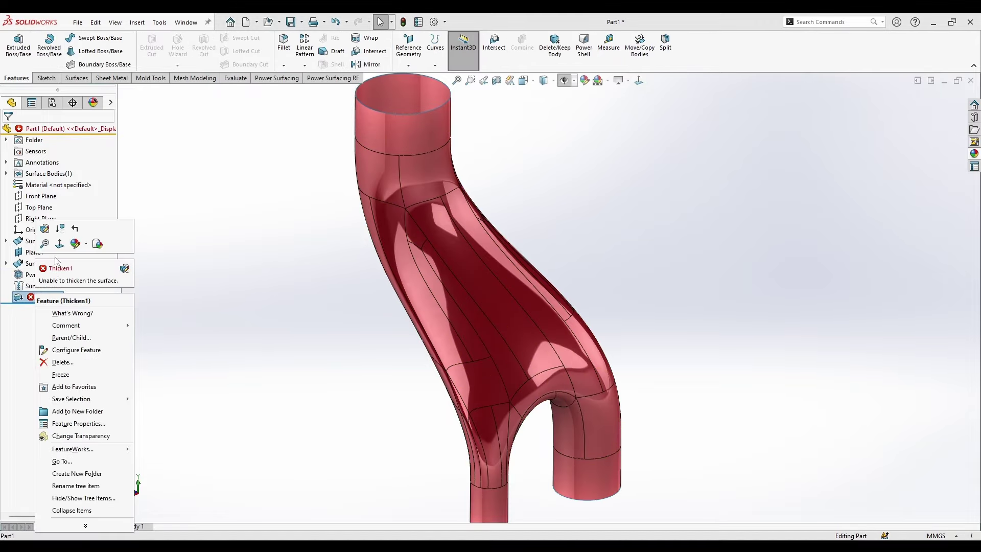
pyautogui.click(62, 363)
pyautogui.click(385, 128)
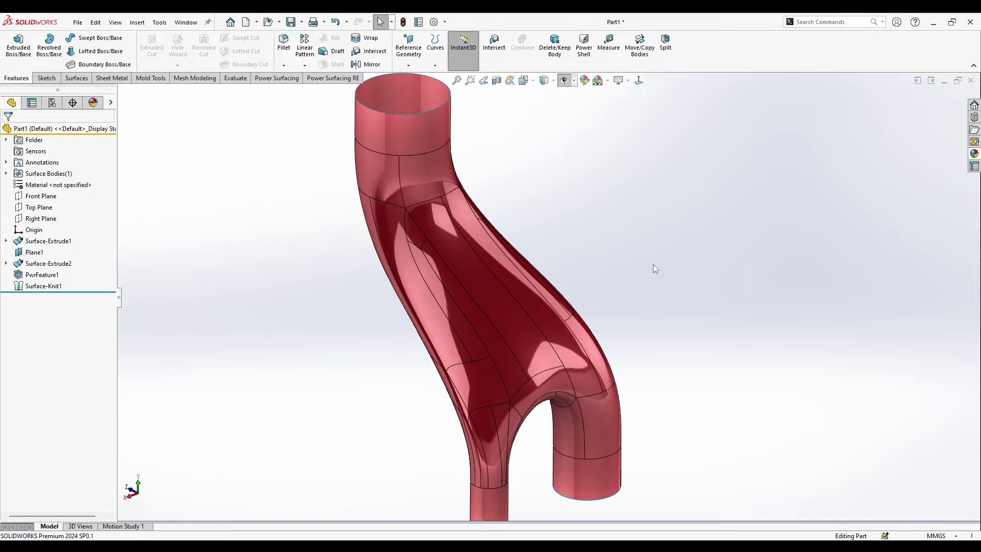
# Open the Surface-Knit1 feature for editing, check that the junction and tube surfaces are selected, and accept the knit
pyautogui.moveTo(617, 281); pyautogui.dragTo(568, 199, button='middle')
pyautogui.click(43, 253)
pyautogui.moveTo(278, 278); pyautogui.dragTo(47, 226, button='middle')
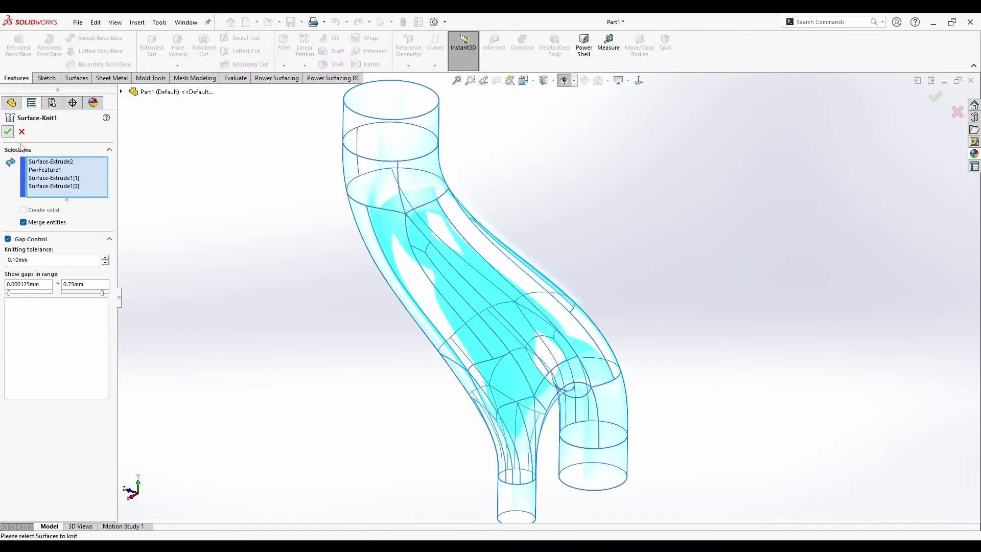
pyautogui.click(7, 132)
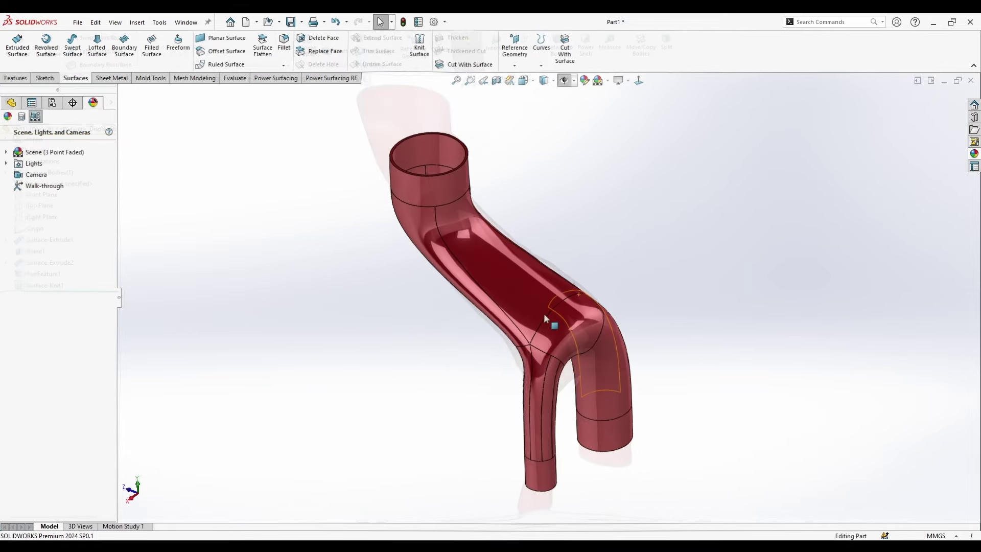
# Examine the other thickened pipe shape from angled views and straight from above, including its large open end
pyautogui.moveTo(558, 313); pyautogui.dragTo(531, 238, button='middle')
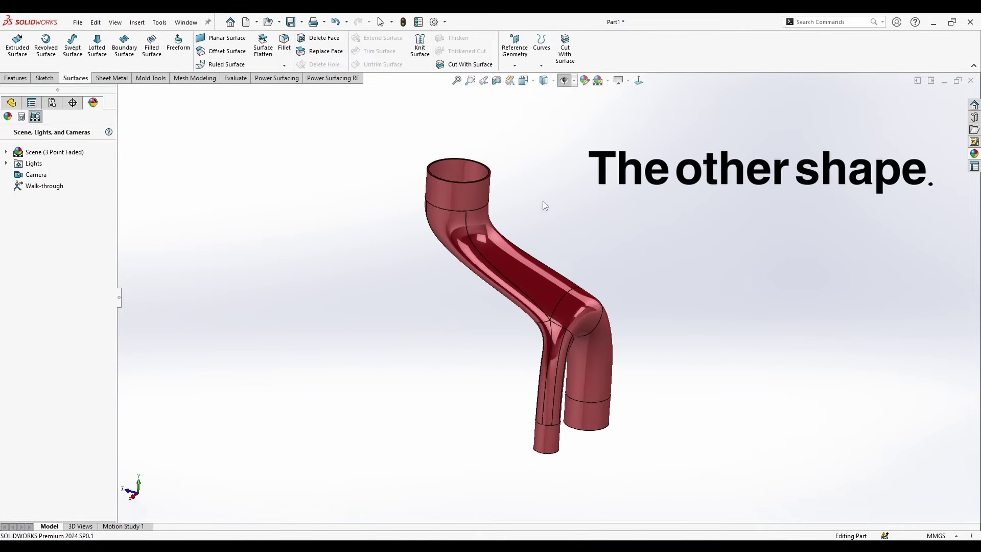
pyautogui.scroll(-1, 588, 82)
pyautogui.click(632, 105)
pyautogui.moveTo(491, 292); pyautogui.dragTo(510, 321, button='middle')
pyautogui.scroll(1, 510, 321)
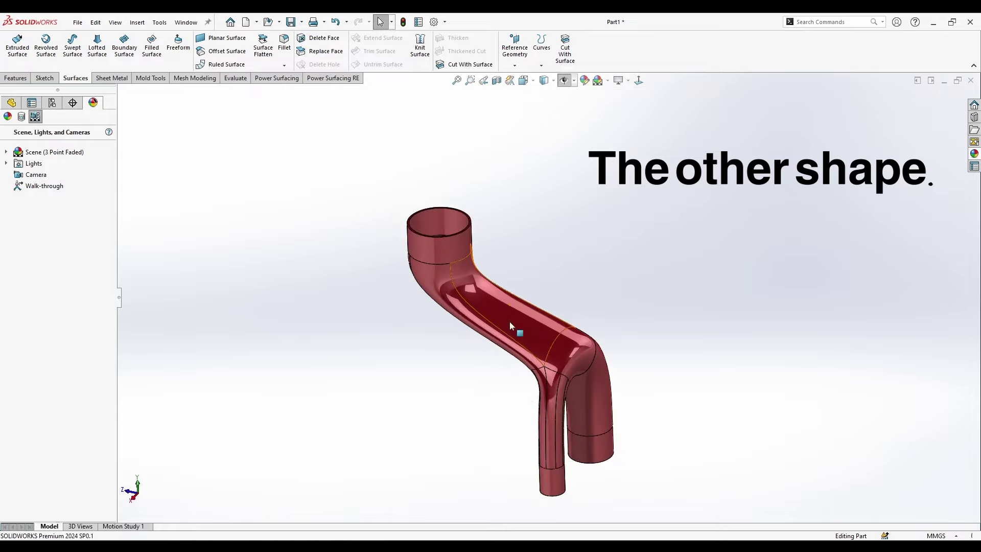
pyautogui.scroll(-1, 504, 424)
pyautogui.moveTo(449, 233); pyautogui.dragTo(456, 409, button='middle')
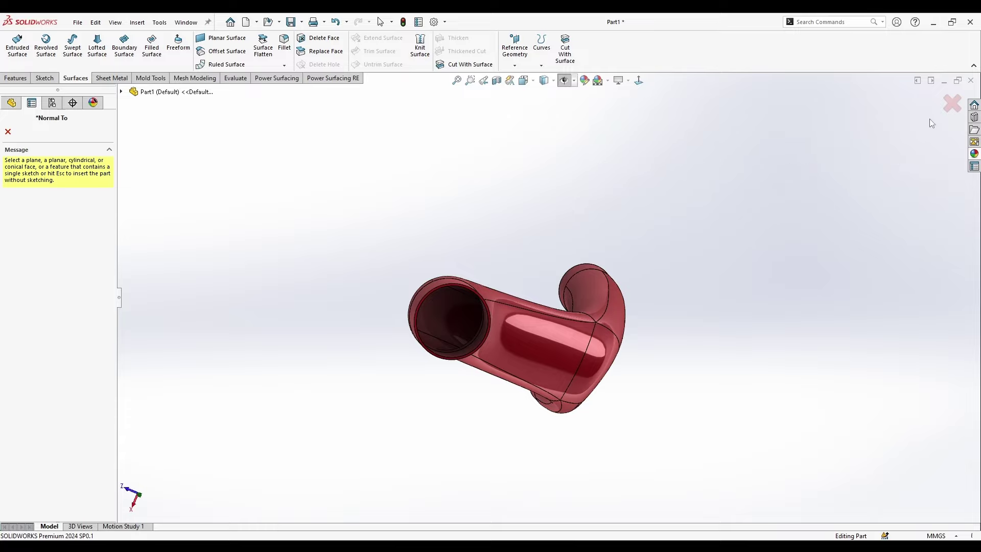
pyautogui.click(539, 111)
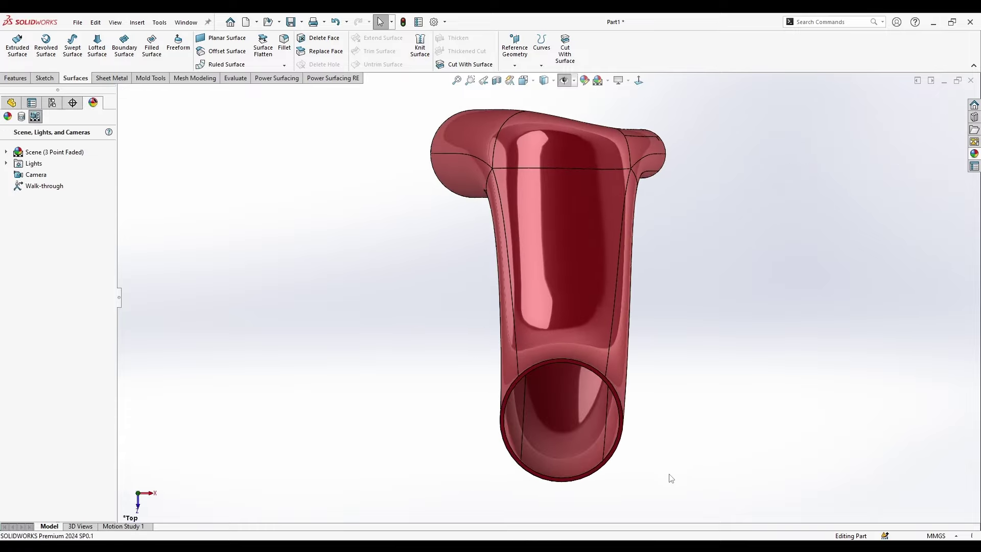
pyautogui.scroll(-3, 641, 459)
pyautogui.moveTo(565, 430); pyautogui.dragTo(568, 353, button='middle')
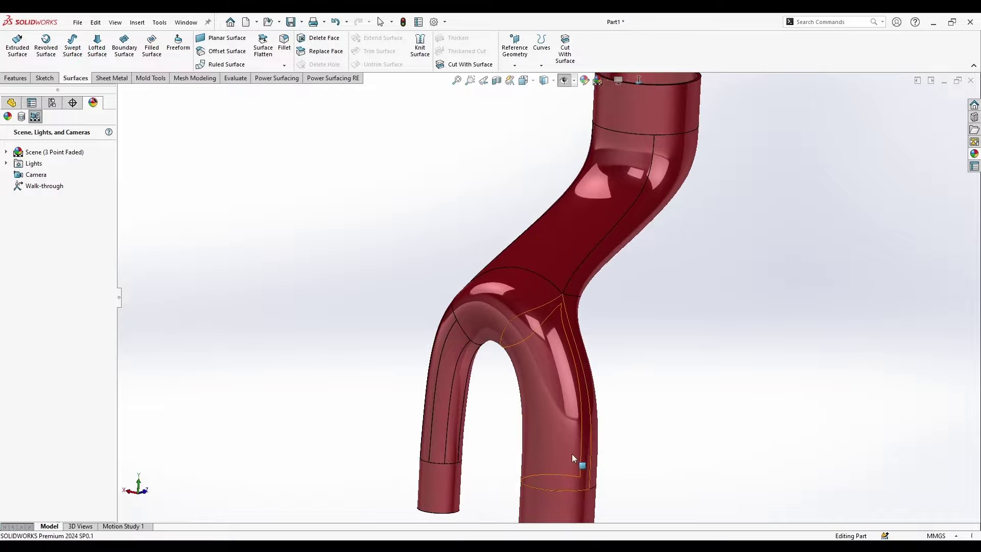
# Examine the arch between the two smaller legs, their cylinder ends and the overall pipe flow from several sides
pyautogui.scroll(-8, 578, 468)
pyautogui.moveTo(596, 448); pyautogui.dragTo(845, 501, button='middle')
pyautogui.scroll(4, 760, 411)
pyautogui.scroll(4, 462, 394)
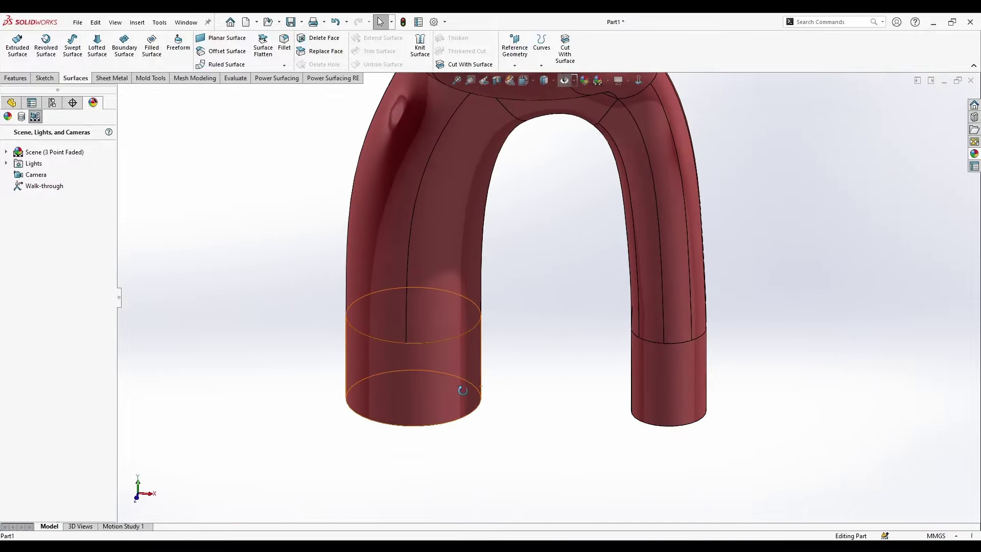
pyautogui.moveTo(505, 298); pyautogui.dragTo(560, 225, button='middle')
pyautogui.scroll(3, 538, 270)
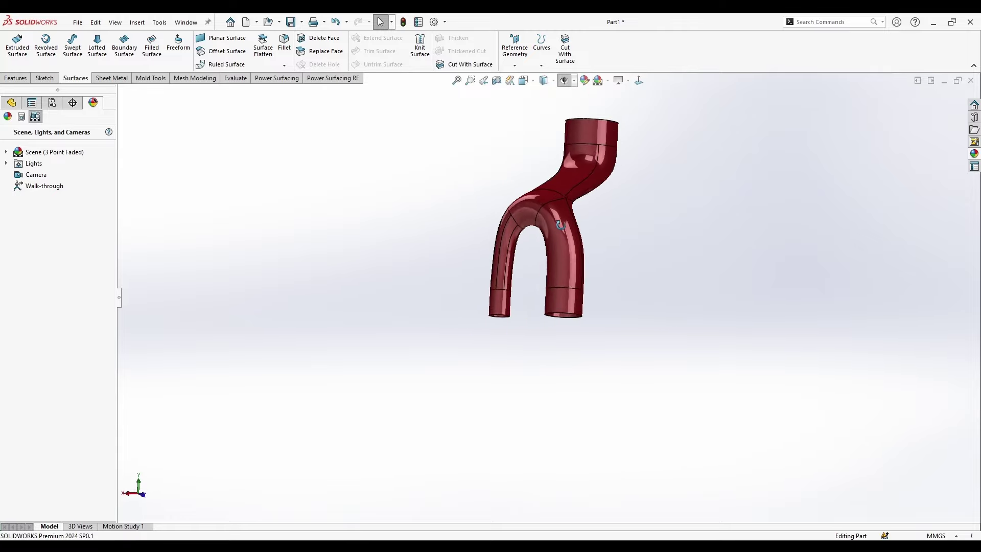
pyautogui.scroll(-4, 639, 202)
pyautogui.moveTo(542, 270); pyautogui.dragTo(553, 271, button='middle')
pyautogui.scroll(4, 552, 268)
pyautogui.scroll(-3, 536, 236)
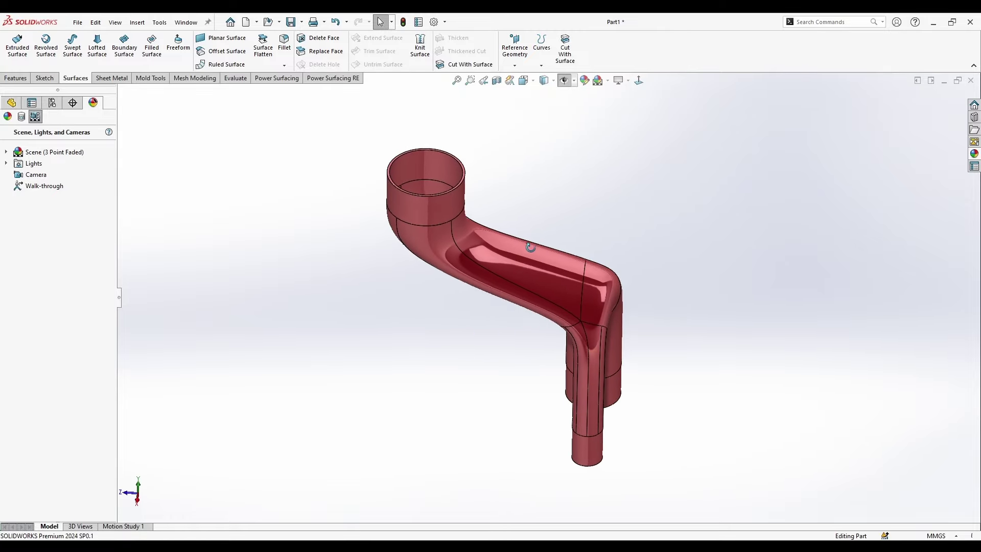